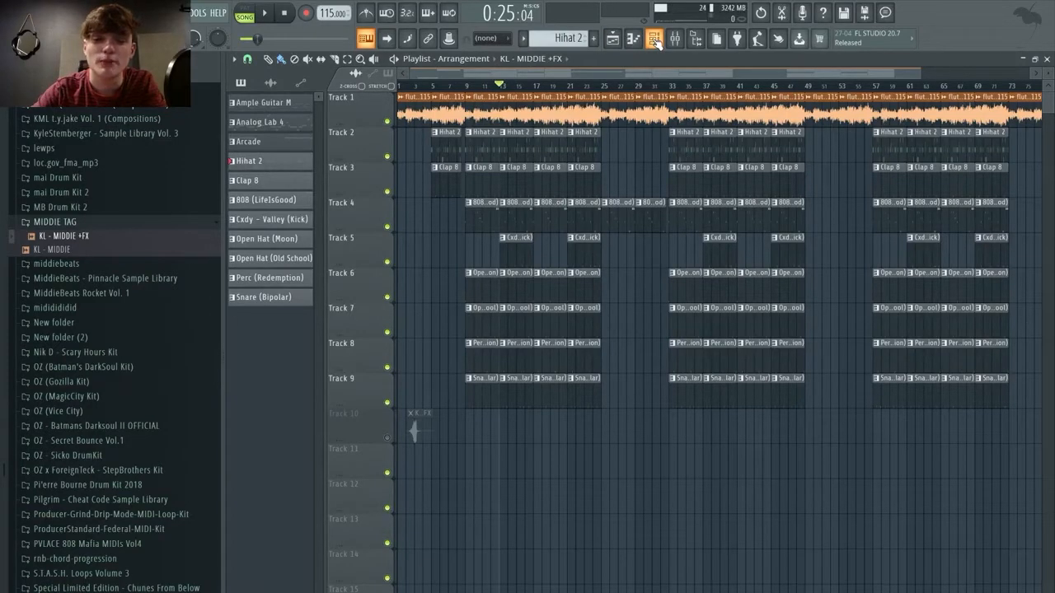
- Examine the melody, sample and drum channels in the channel rack, then return to the playlist
click(655, 39)
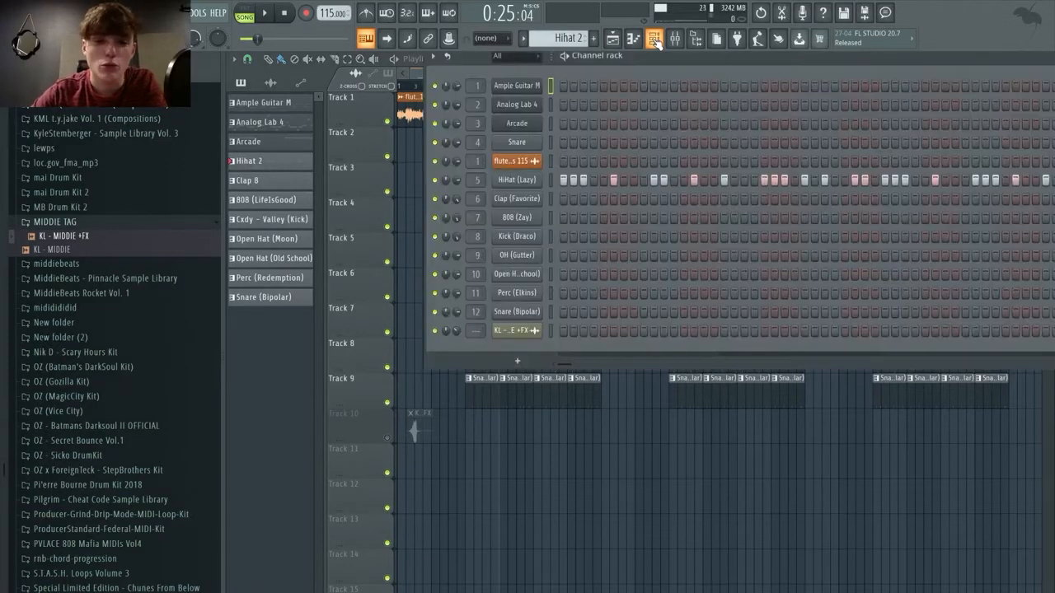
click(550, 124)
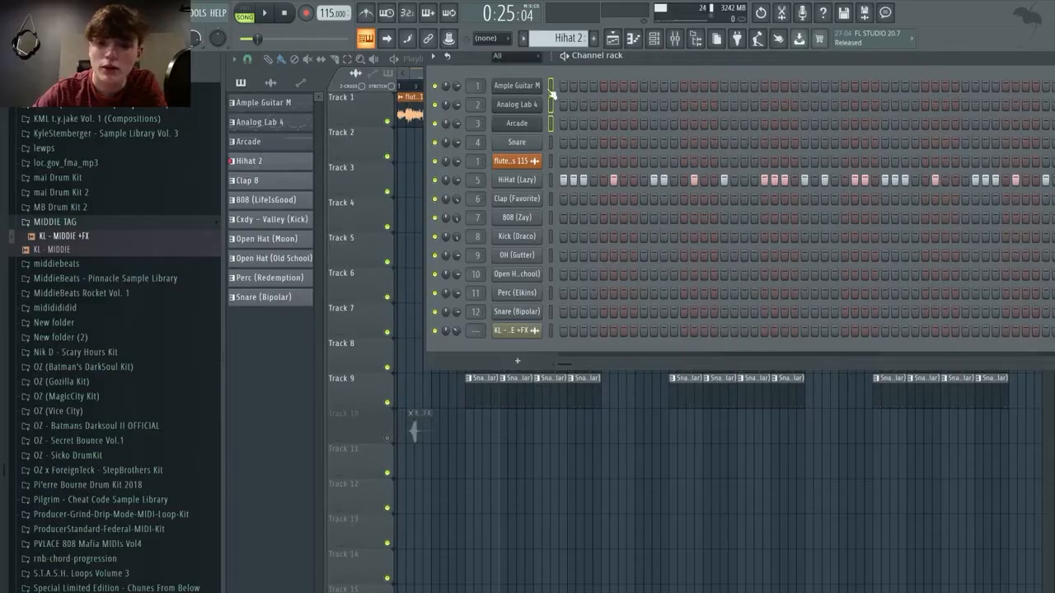
click(657, 36)
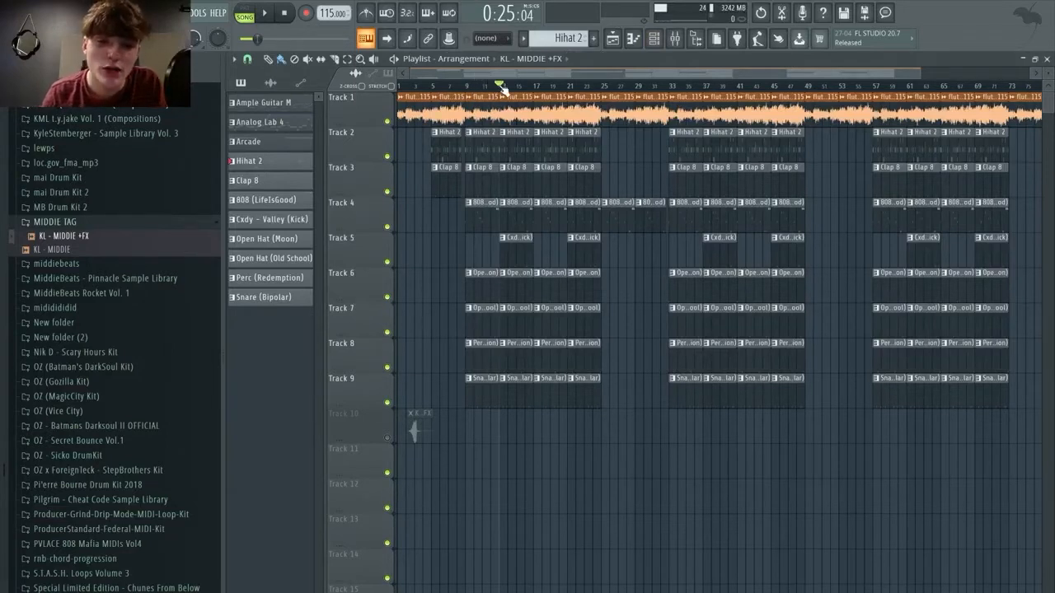
- Audition the arrangement from bar 13, first with bars 13 to 17 selected, clear the selection and stop playback
drag(501, 87, 536, 89)
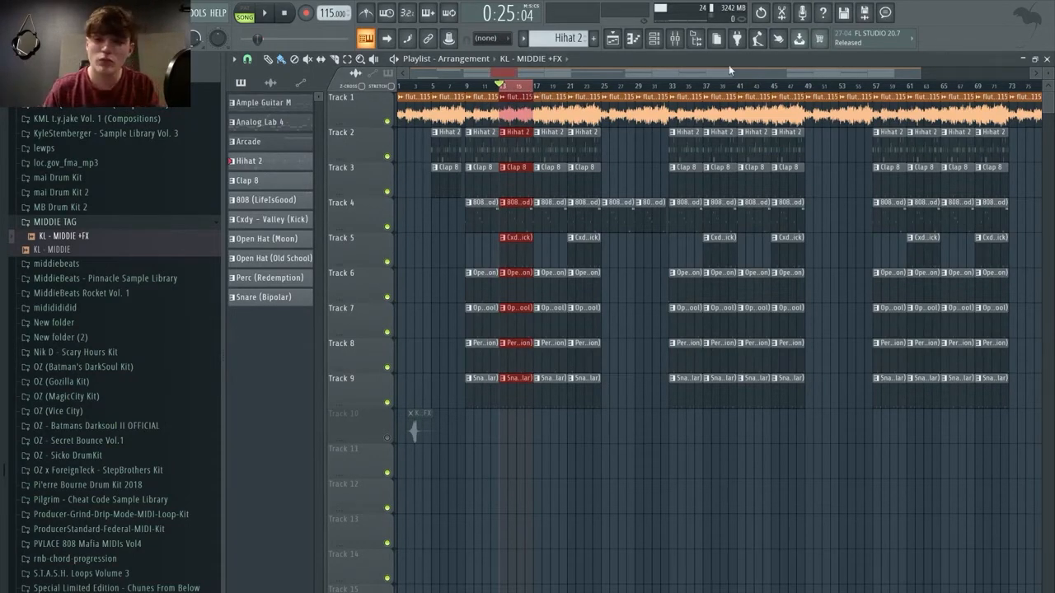
click(675, 40)
click(675, 39)
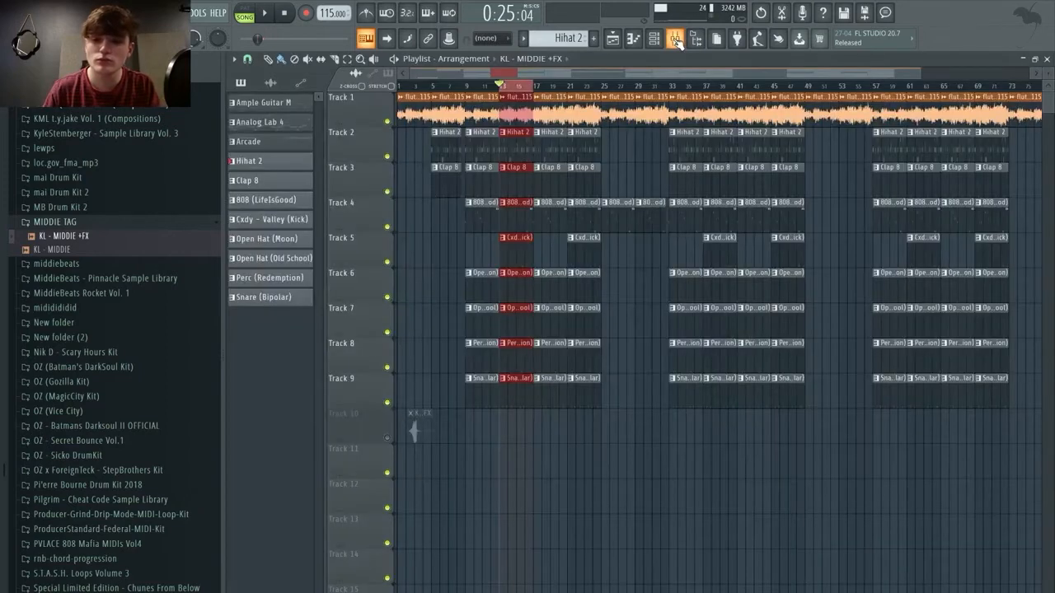
key(space)
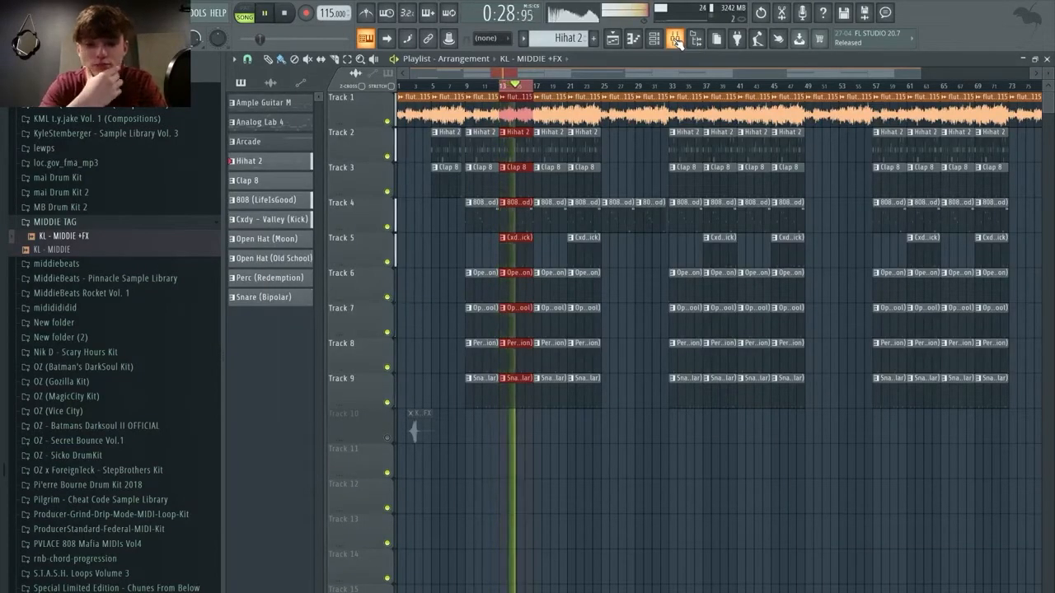
right_click(534, 87)
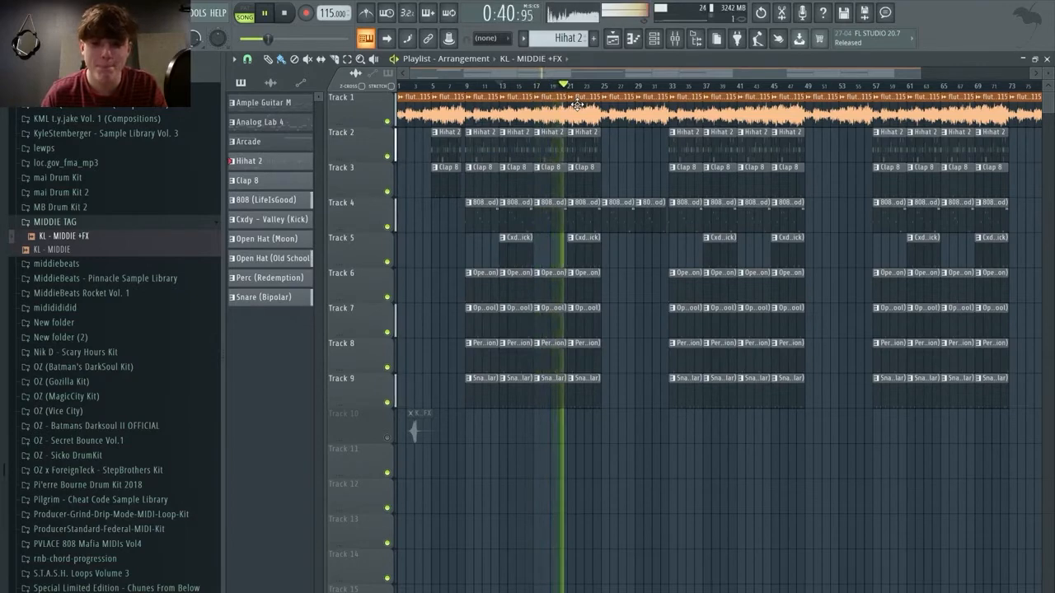
key(space)
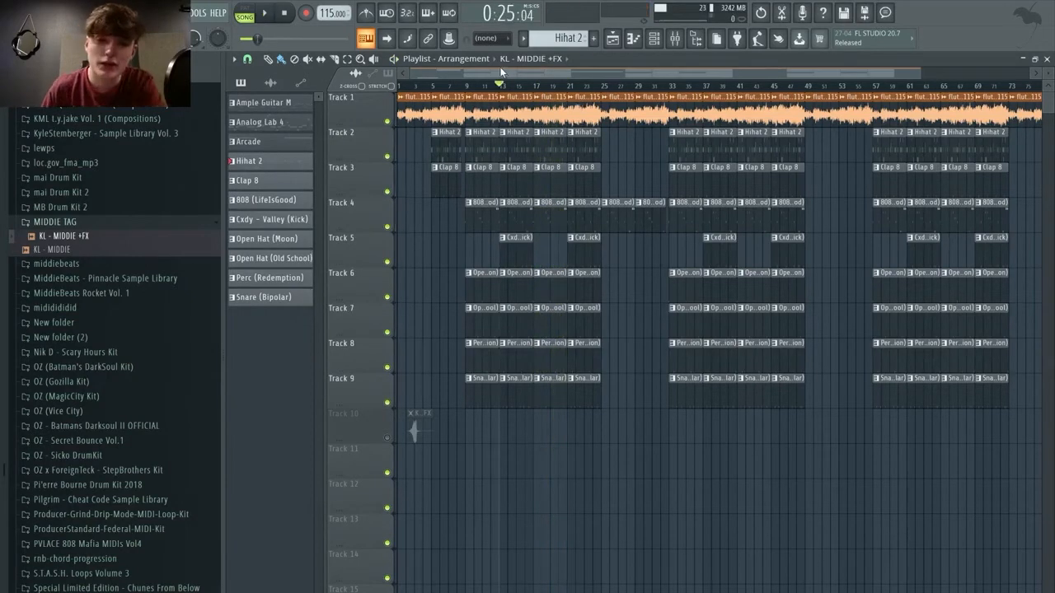
- Inspect the Hihat and Clap mixer tracks and compare them with the channel rack's mixer routing
click(682, 39)
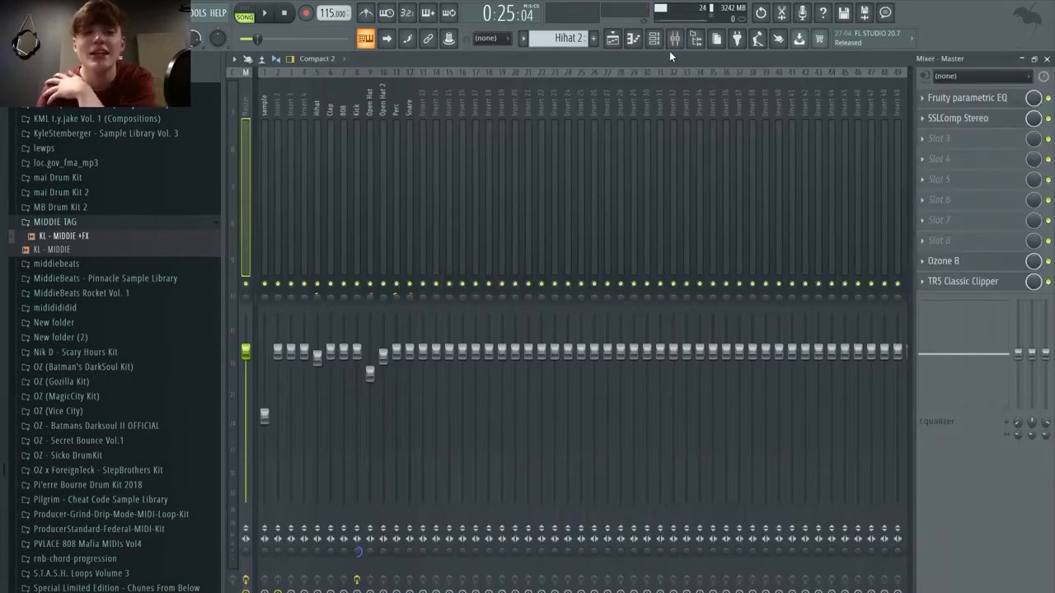
click(317, 124)
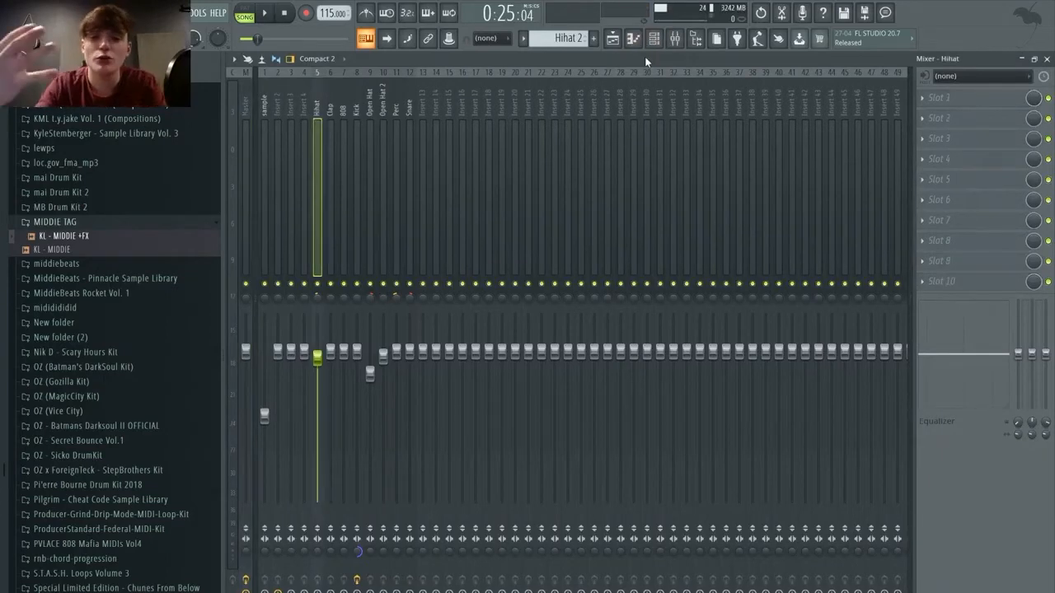
click(653, 39)
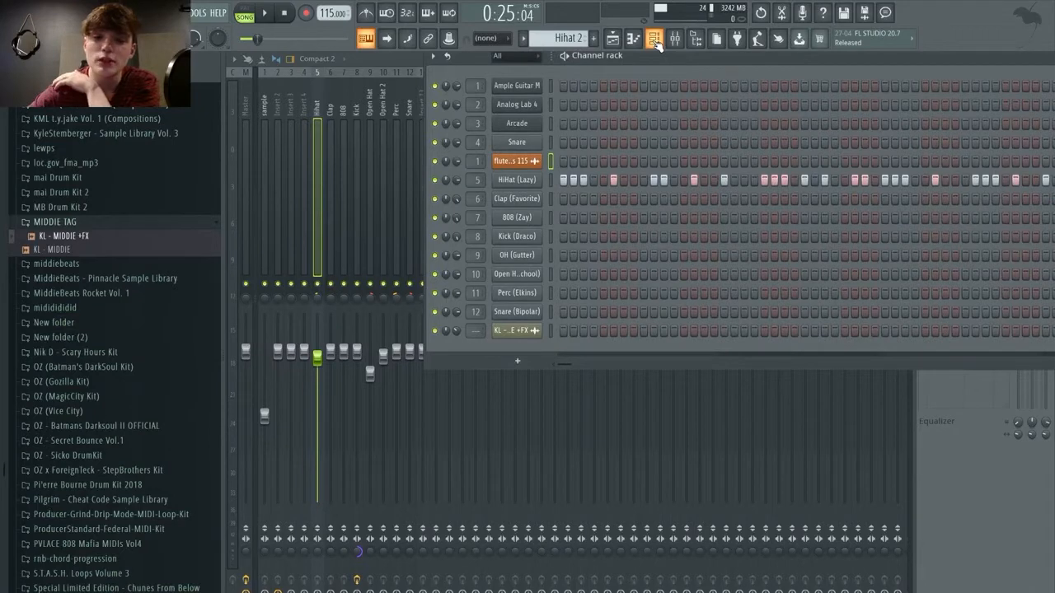
click(332, 170)
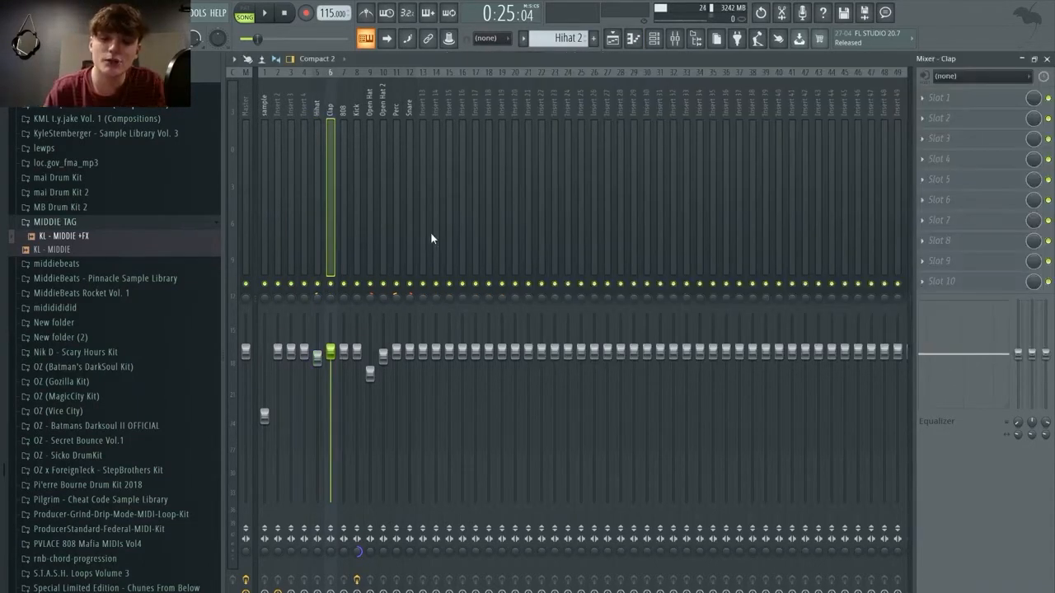
- Look through the channel rack, playlist and mixer views in turn, finishing in the mixer
click(652, 39)
click(652, 40)
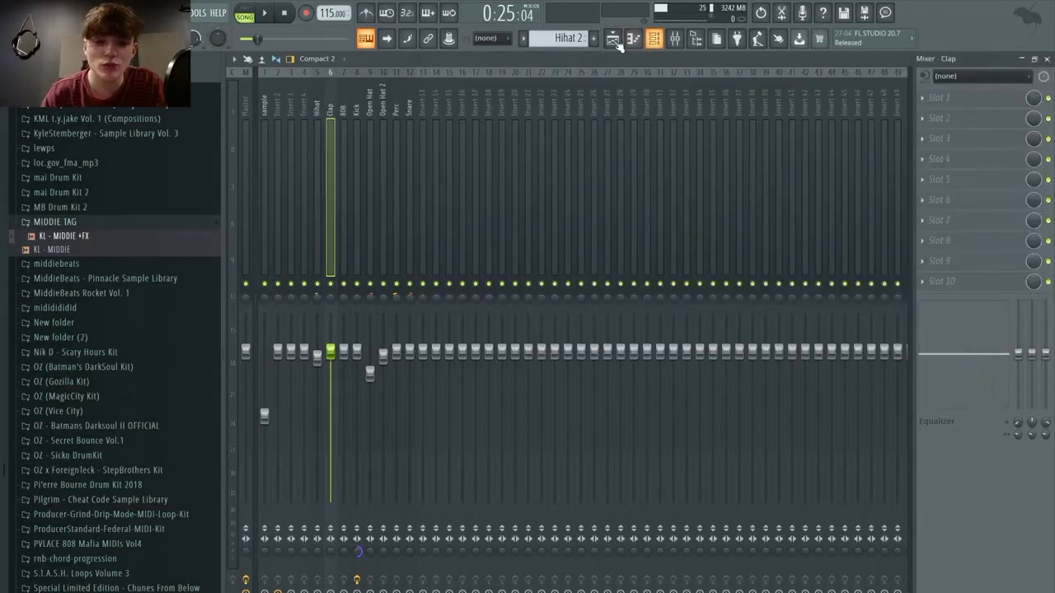
click(614, 39)
click(614, 40)
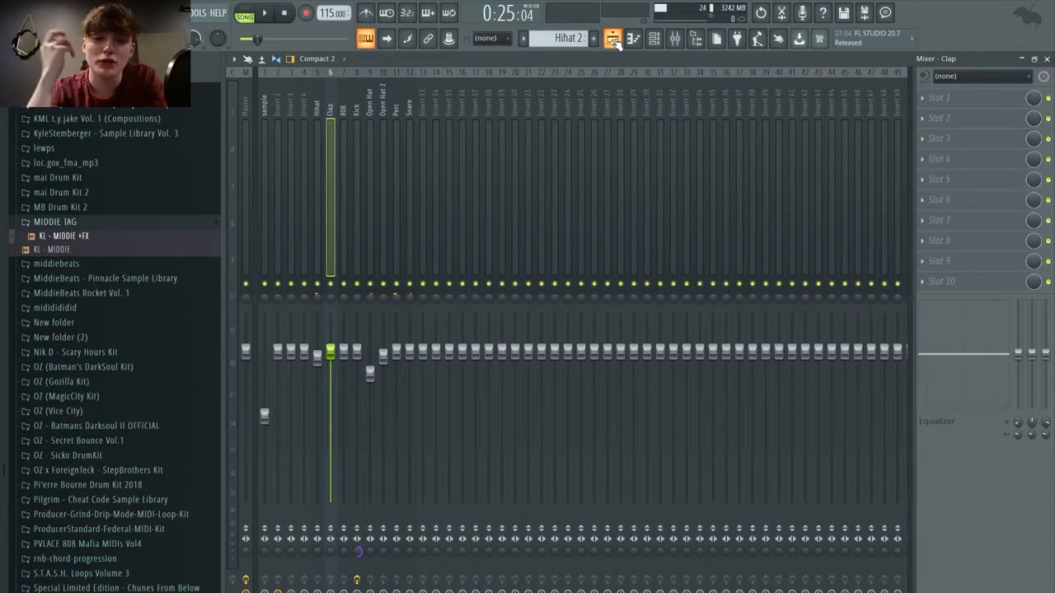
click(659, 40)
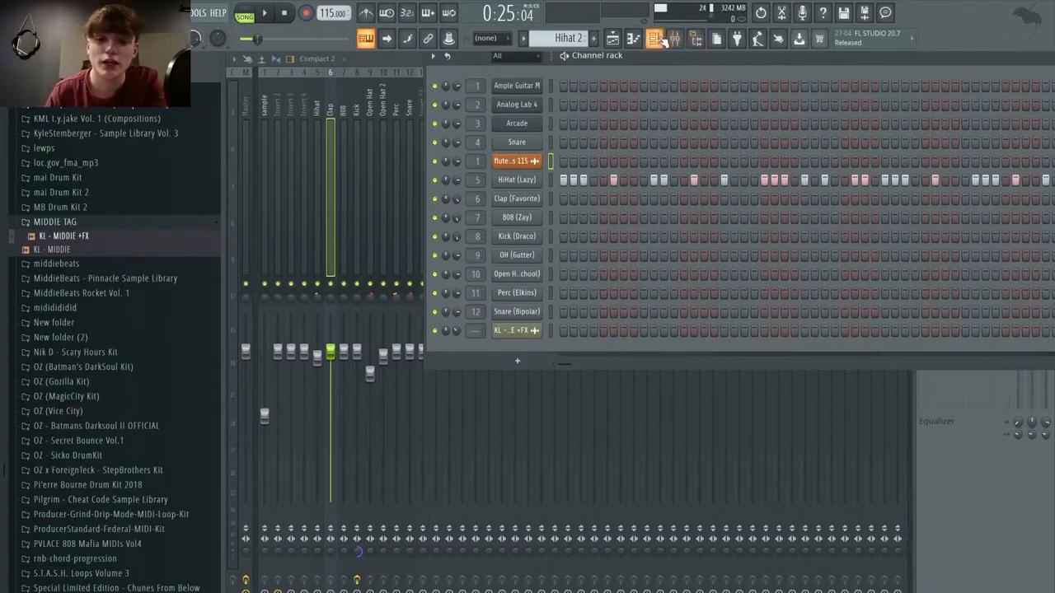
click(663, 41)
click(675, 41)
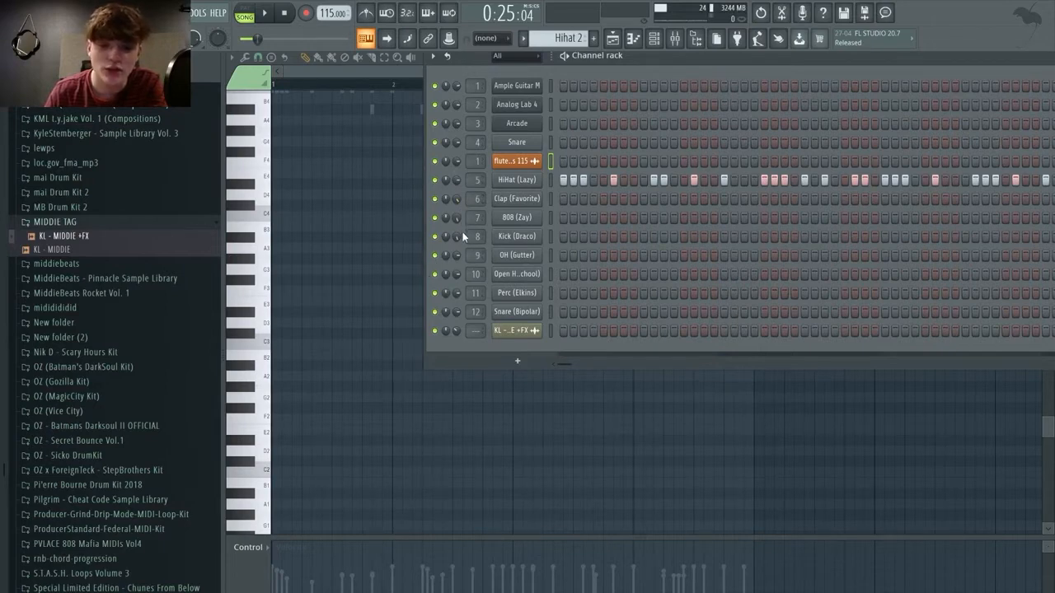
click(671, 39)
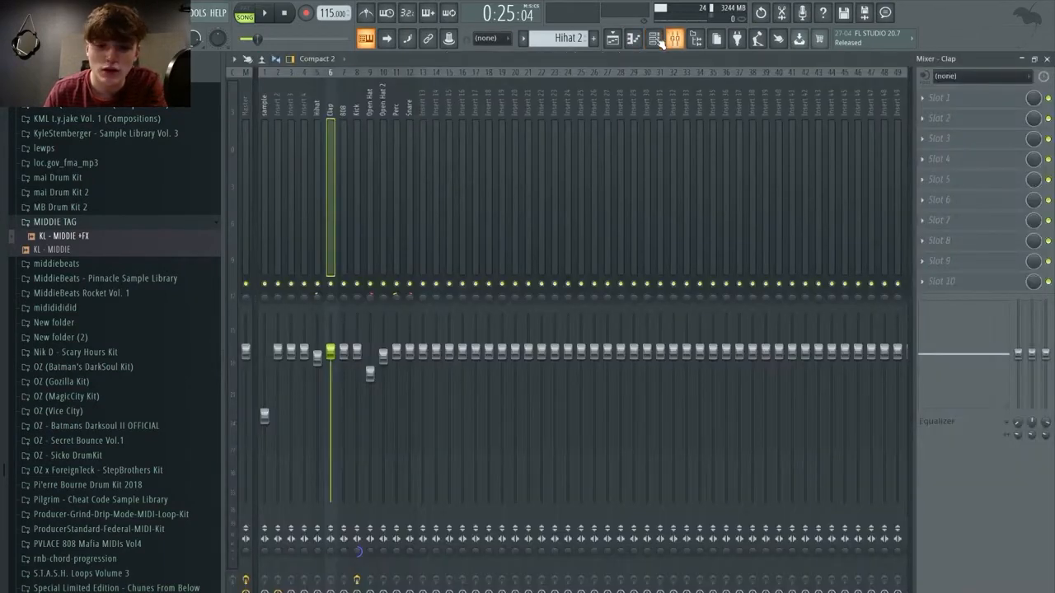
- Examine the mixer faders of the drum tracks from Hihat to Snare, checking the two Open Hats, the Hihat and the Kick
click(319, 152)
drag(320, 151, 382, 154)
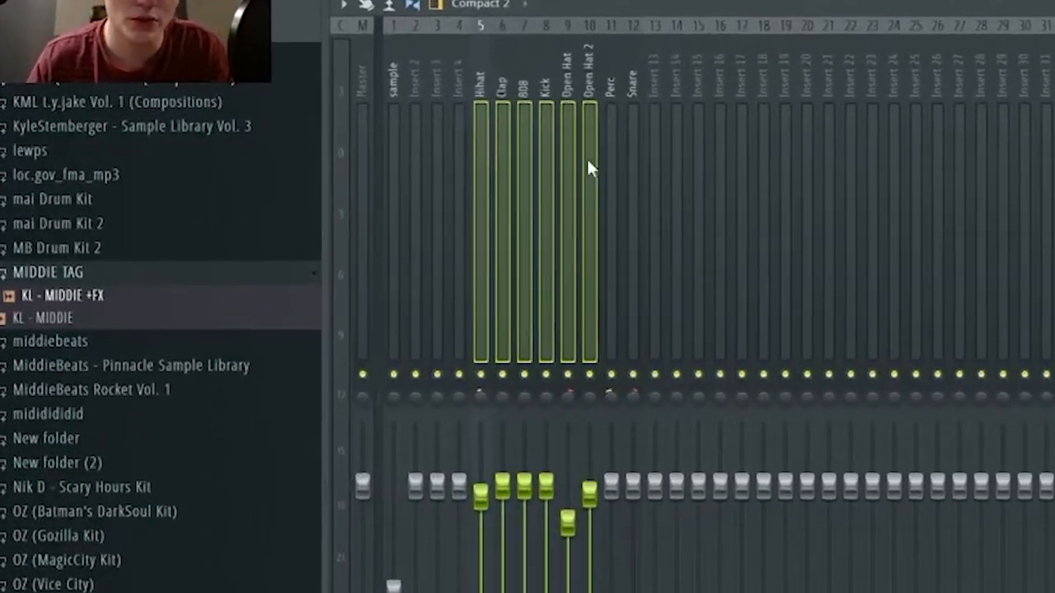
drag(589, 168, 631, 170)
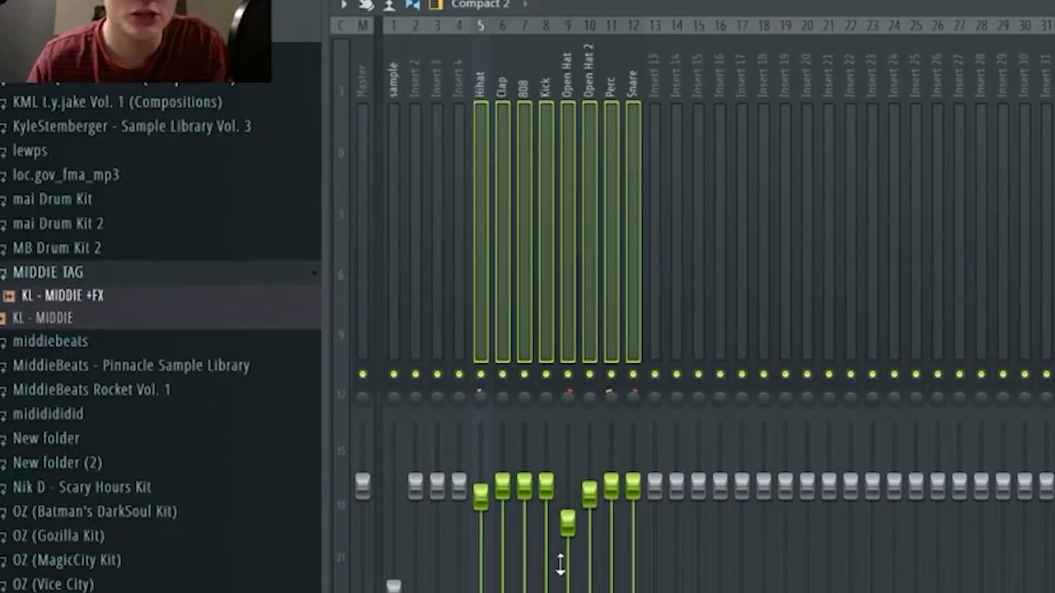
click(575, 231)
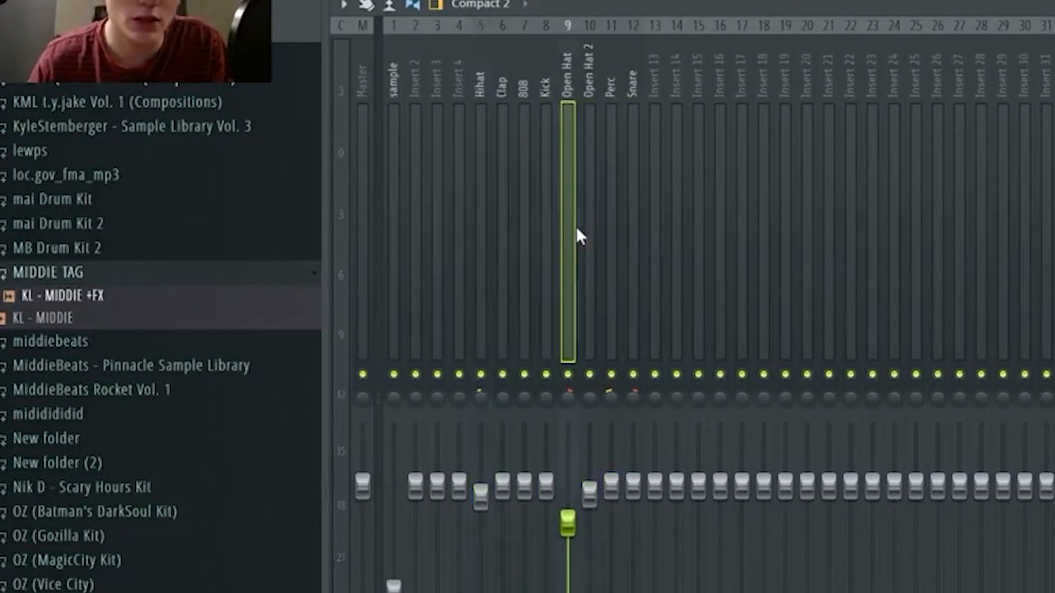
drag(587, 230, 576, 229)
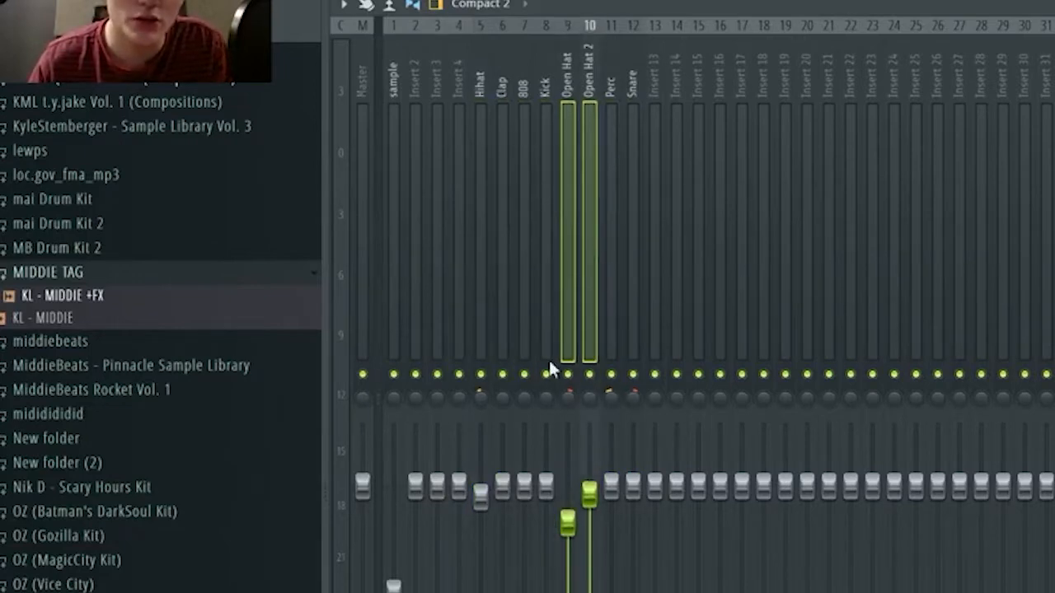
click(476, 272)
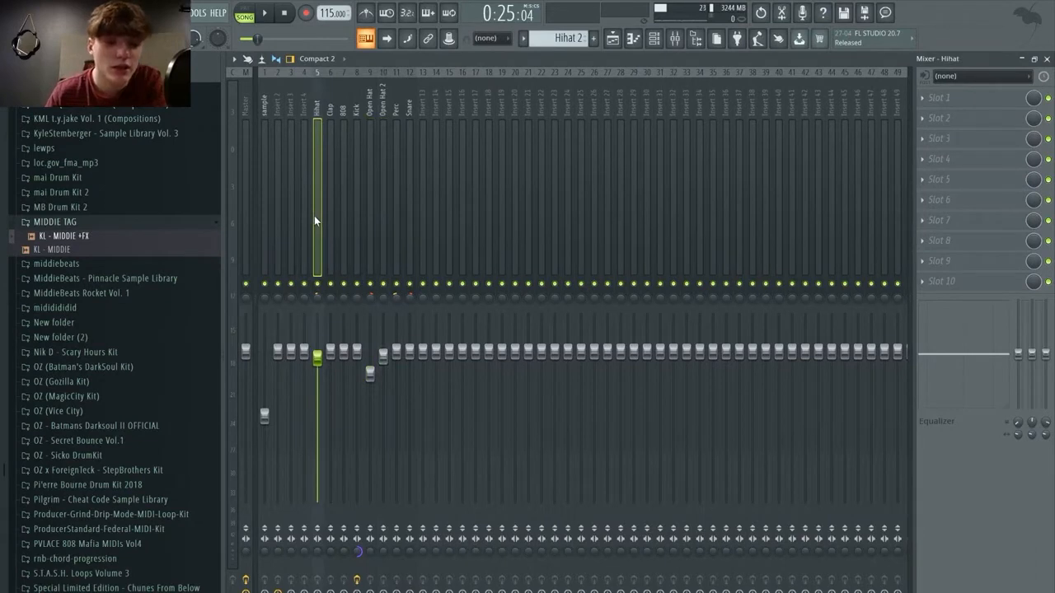
click(355, 195)
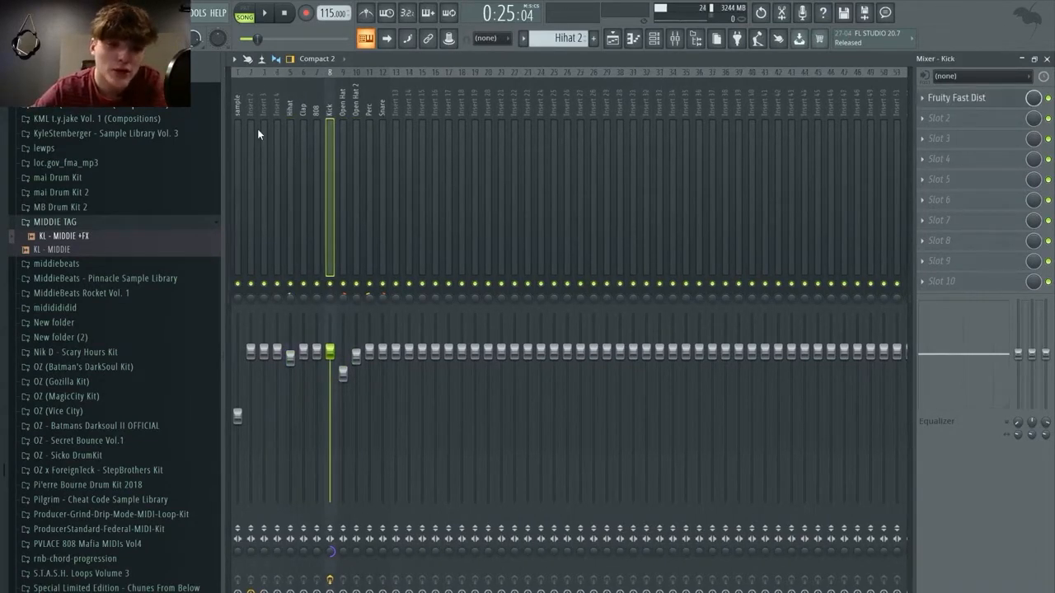
- Select the sample mixer track and check the flute loop in the playlist before returning to the mixer
click(266, 122)
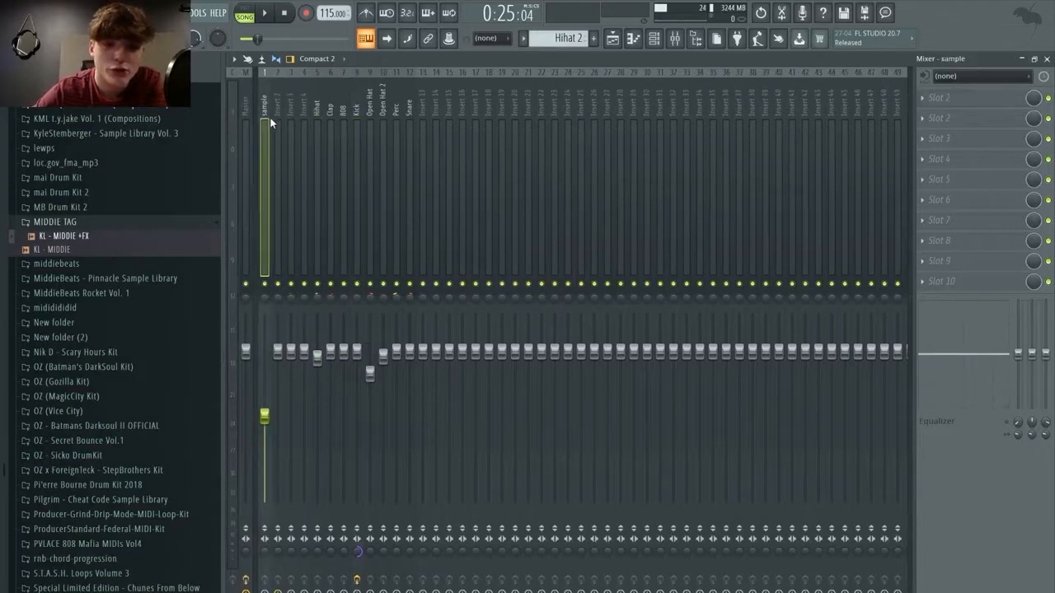
click(613, 39)
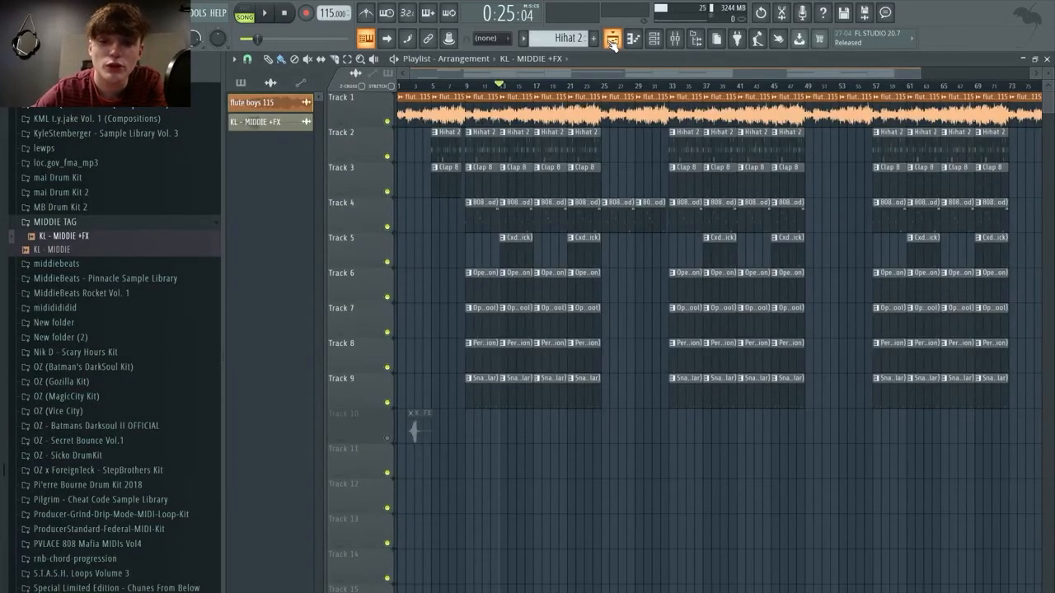
click(677, 39)
click(678, 38)
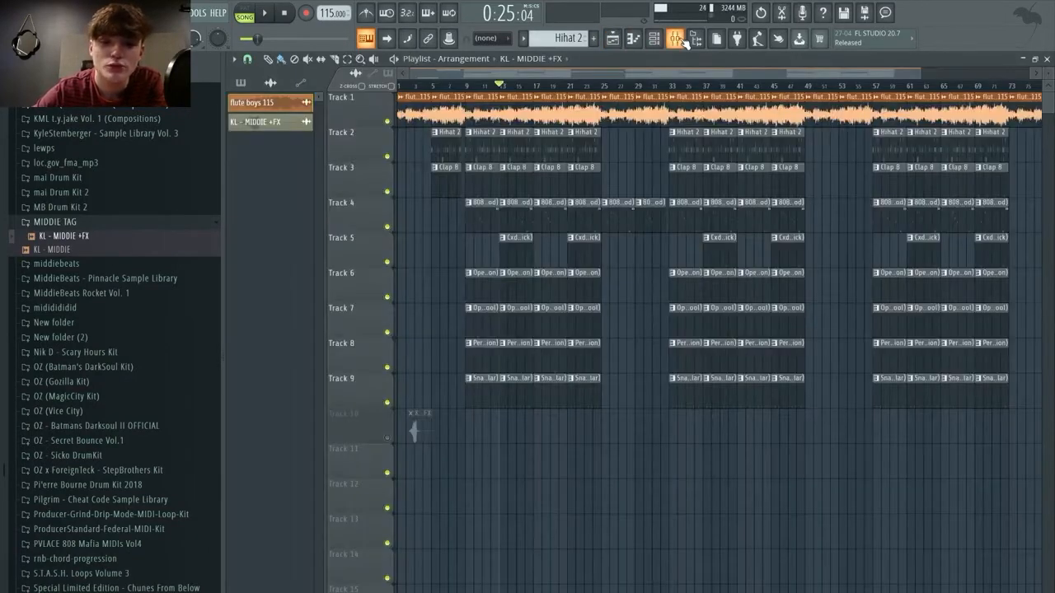
click(677, 38)
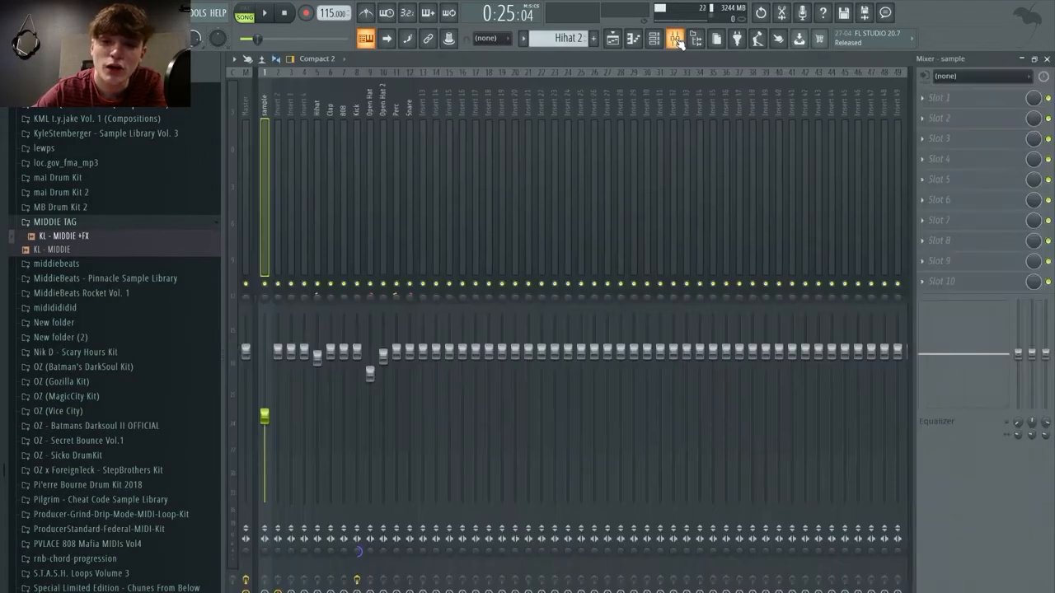
- Add Fruity Parametric EQ 2 to the sample track's first effect slot and make band 1 a steep high-pass filter
click(946, 105)
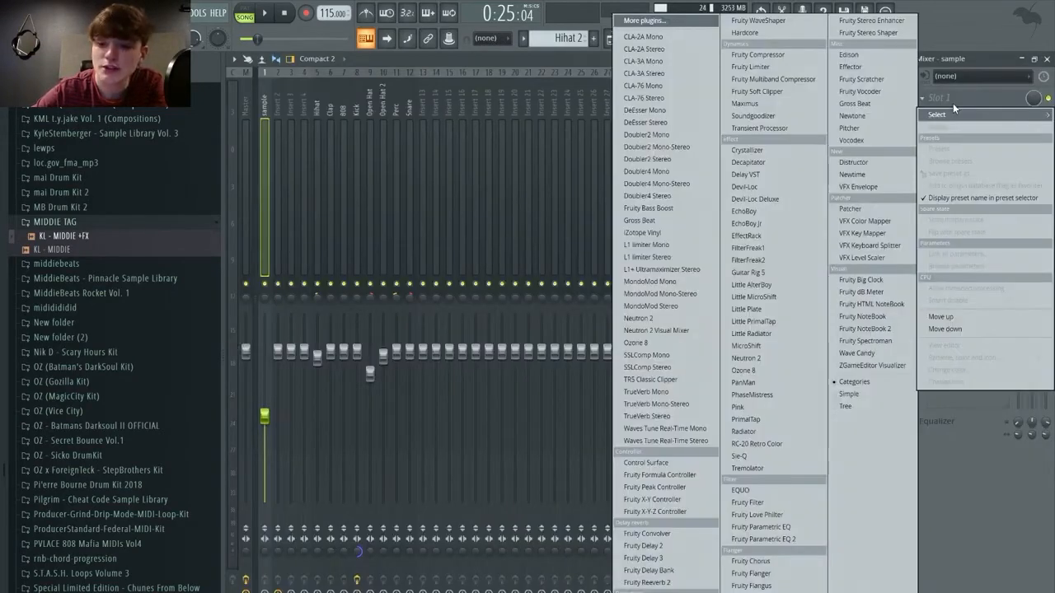
click(767, 539)
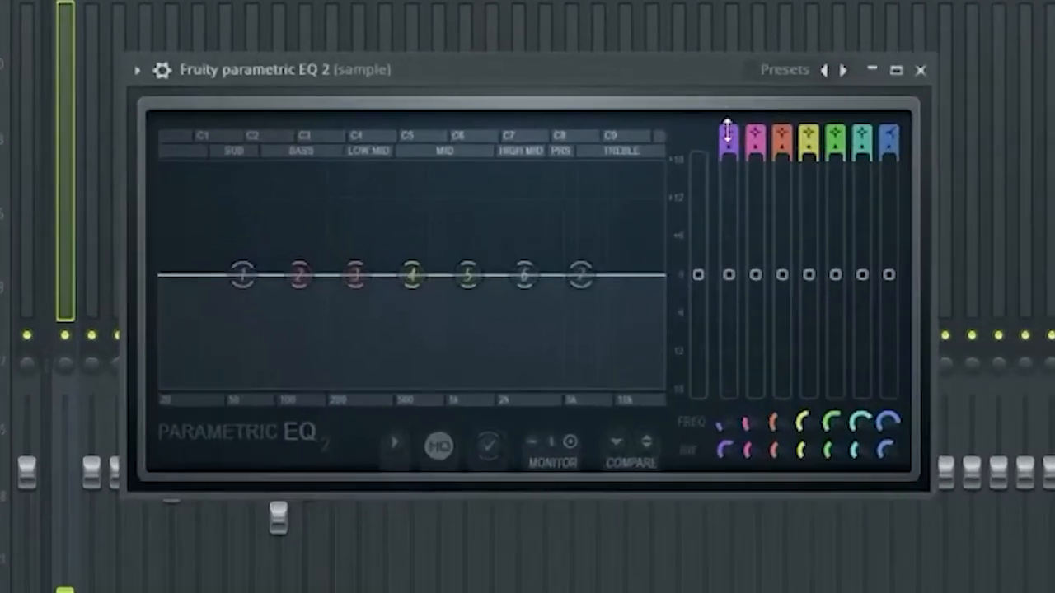
drag(594, 181, 593, 191)
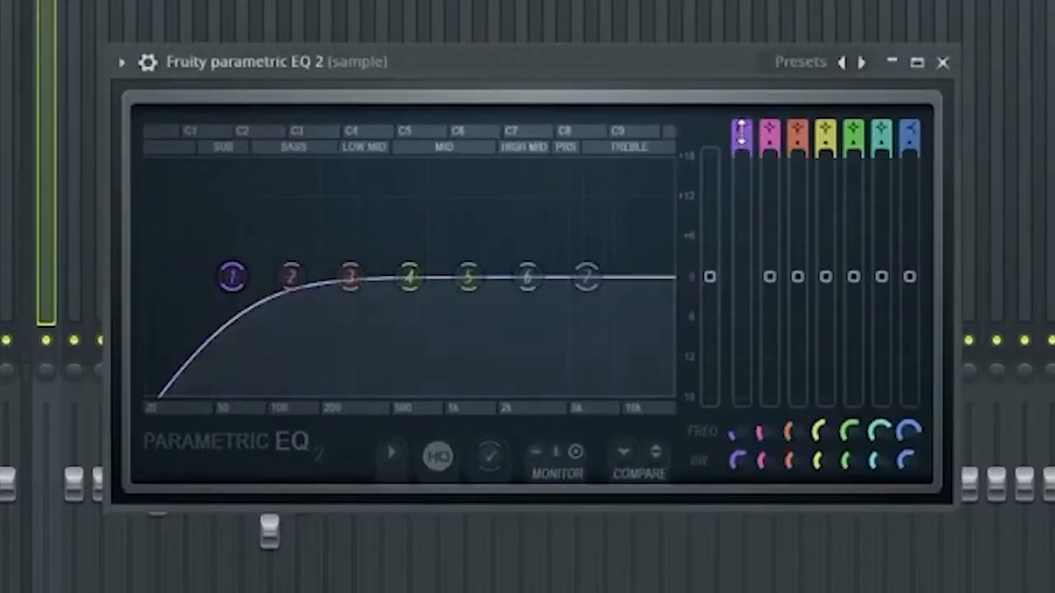
drag(742, 142, 742, 128)
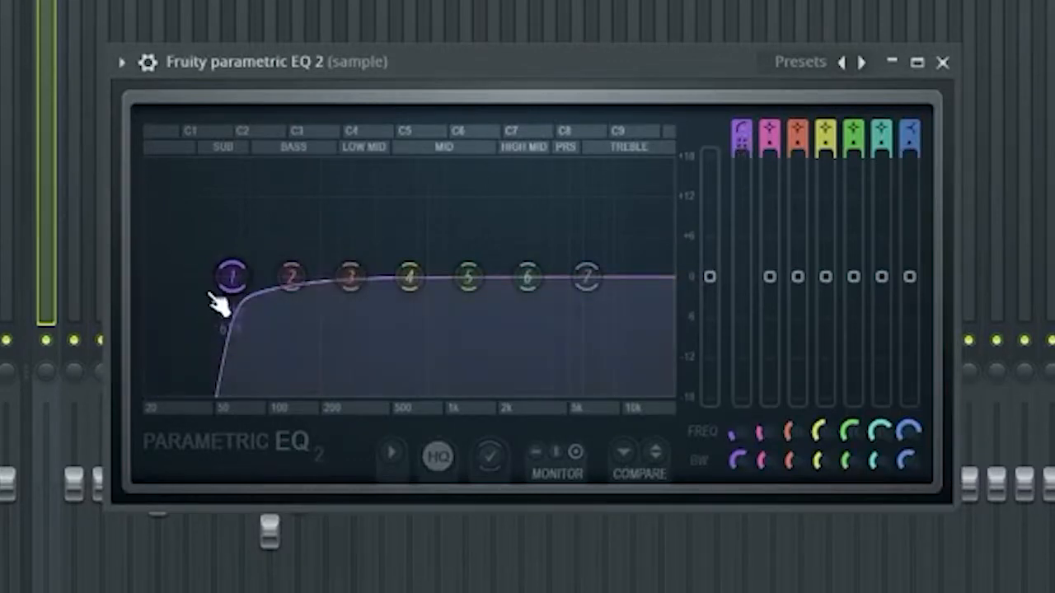
- Raise the sample EQ's band 1 cutoff to just below 100 Hz, lower band 2 slightly, and close the EQ
drag(231, 275, 303, 269)
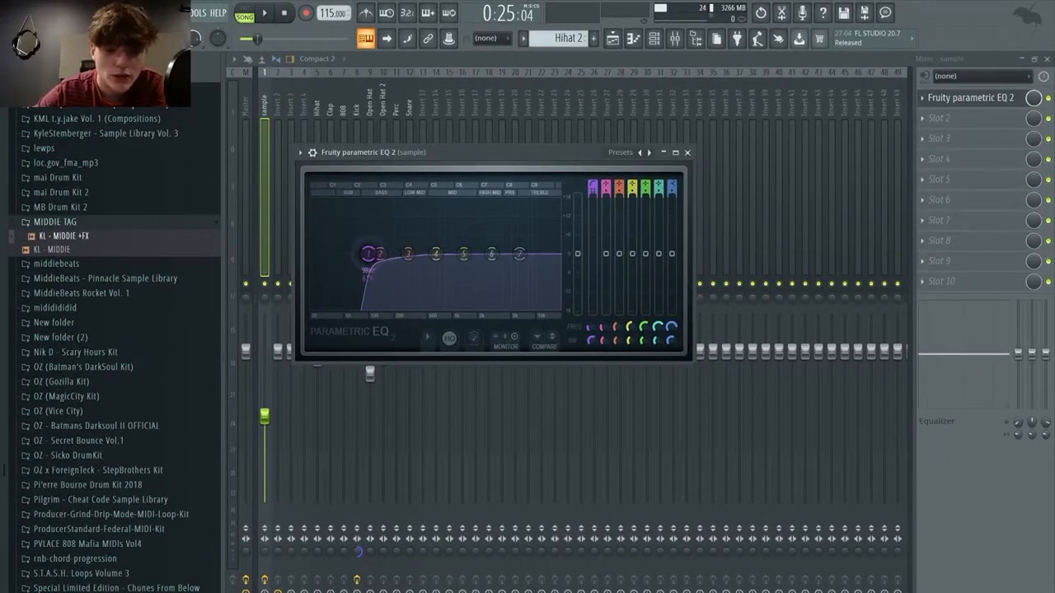
mouse_move(368, 253)
mouse_down()
mouse_move(355, 253)
mouse_move(367, 268)
mouse_move(371, 254)
mouse_move(385, 260)
mouse_move(383, 272)
mouse_move(379, 253)
mouse_up()
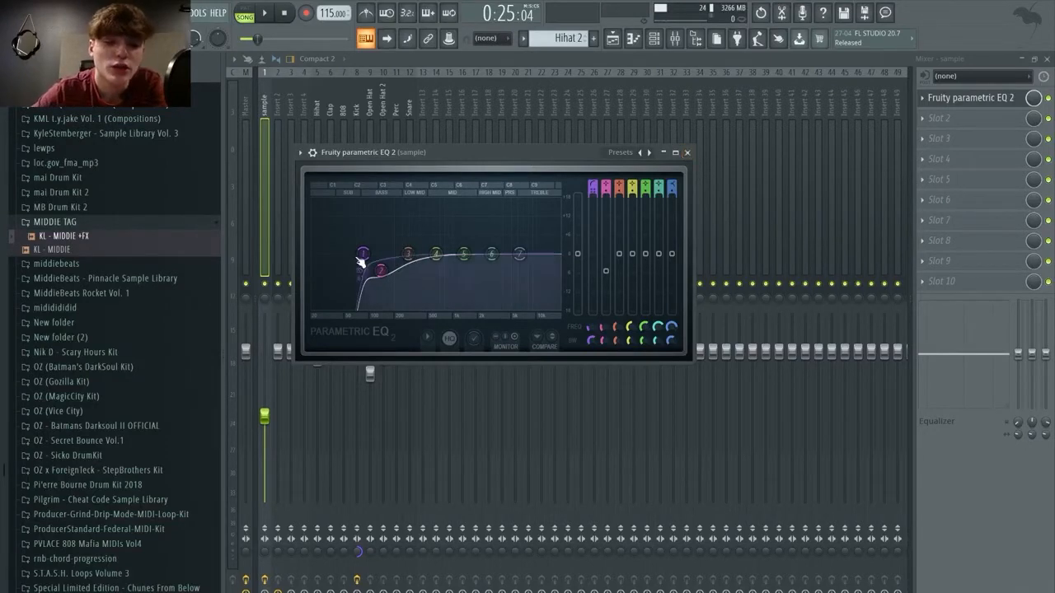
mouse_move(362, 253)
mouse_down()
mouse_move(404, 254)
mouse_move(371, 260)
mouse_up()
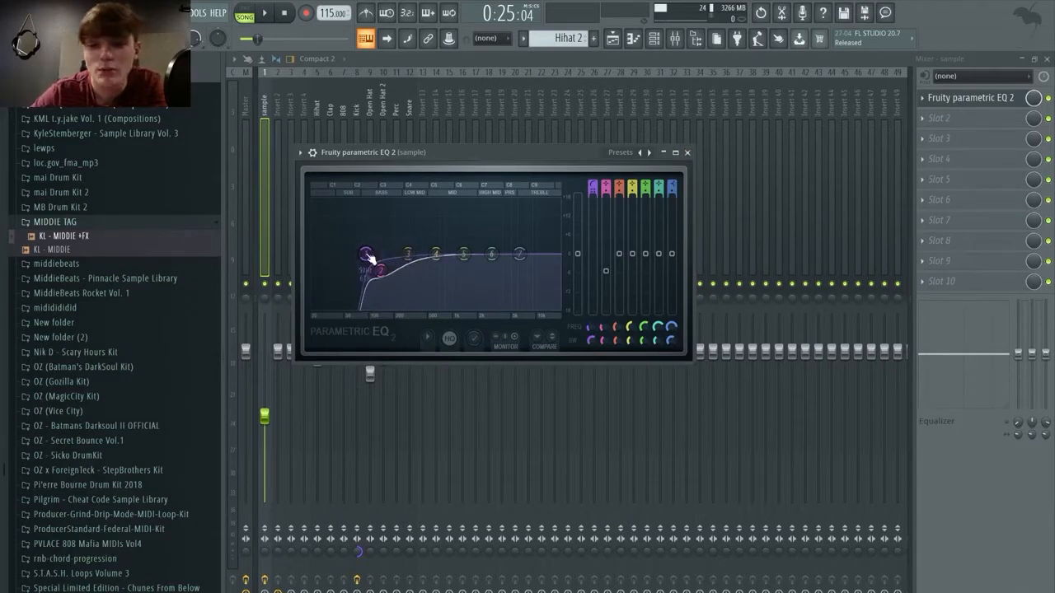
click(689, 152)
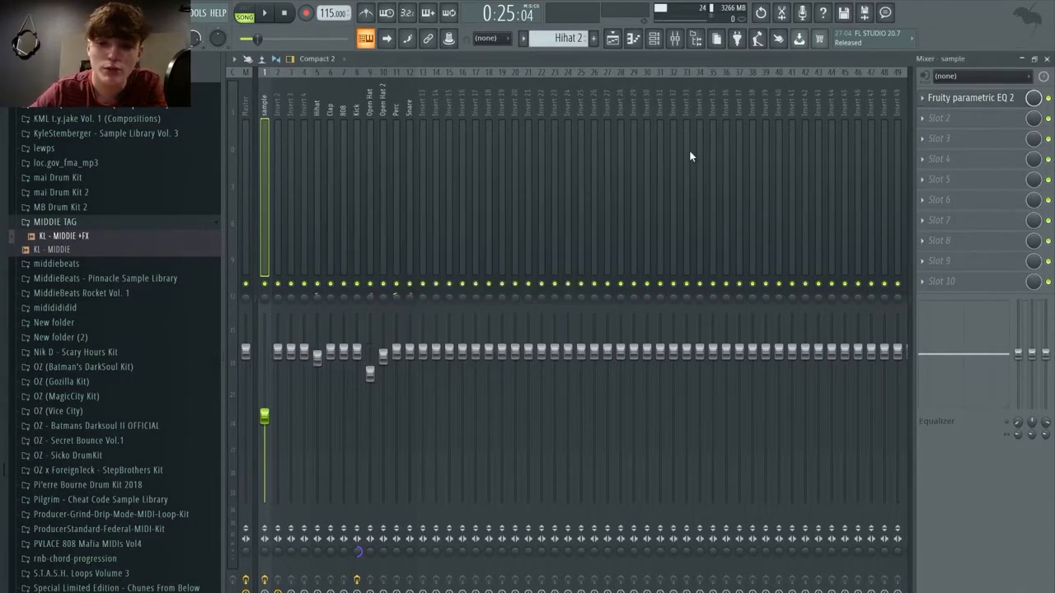
- Delete Fruity Parametric EQ 2 from the sample track and show the pattern list beside the playlist
click(924, 104)
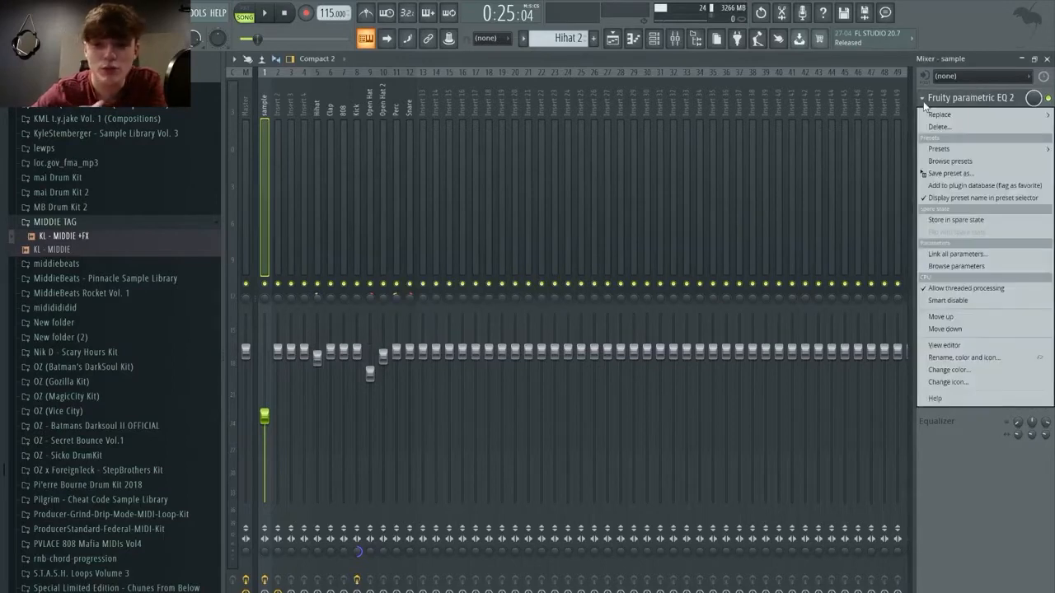
click(941, 124)
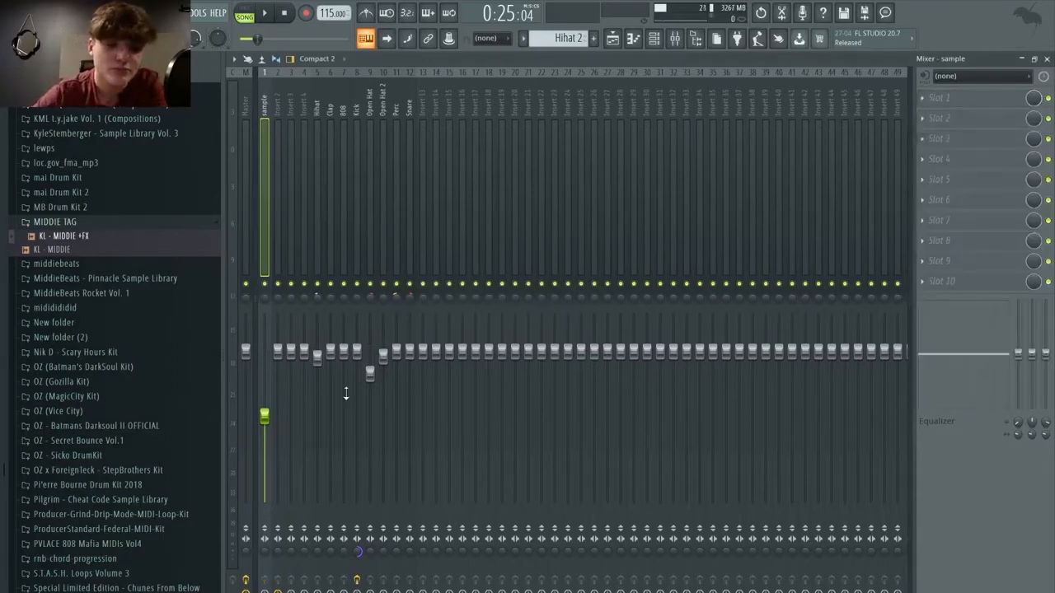
click(612, 38)
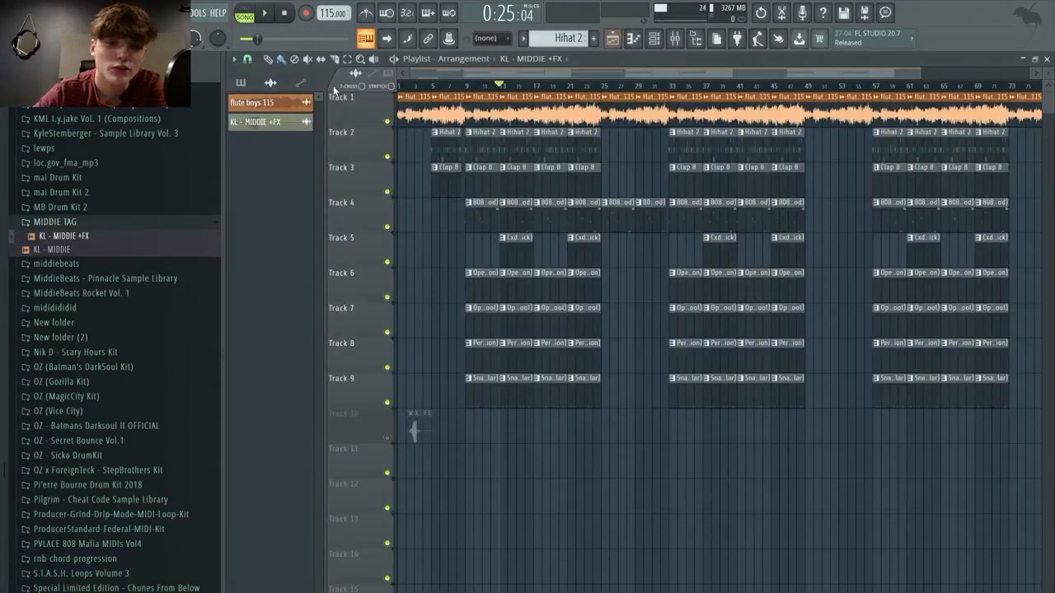
click(241, 83)
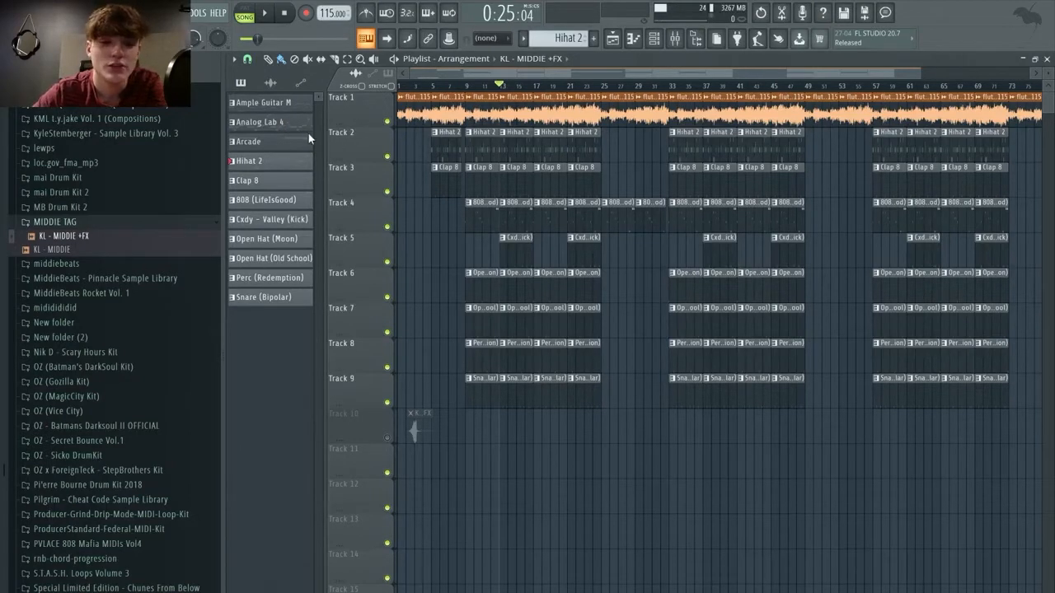
- Return to the mixer and check the effects on the Master and Kick tracks
click(674, 38)
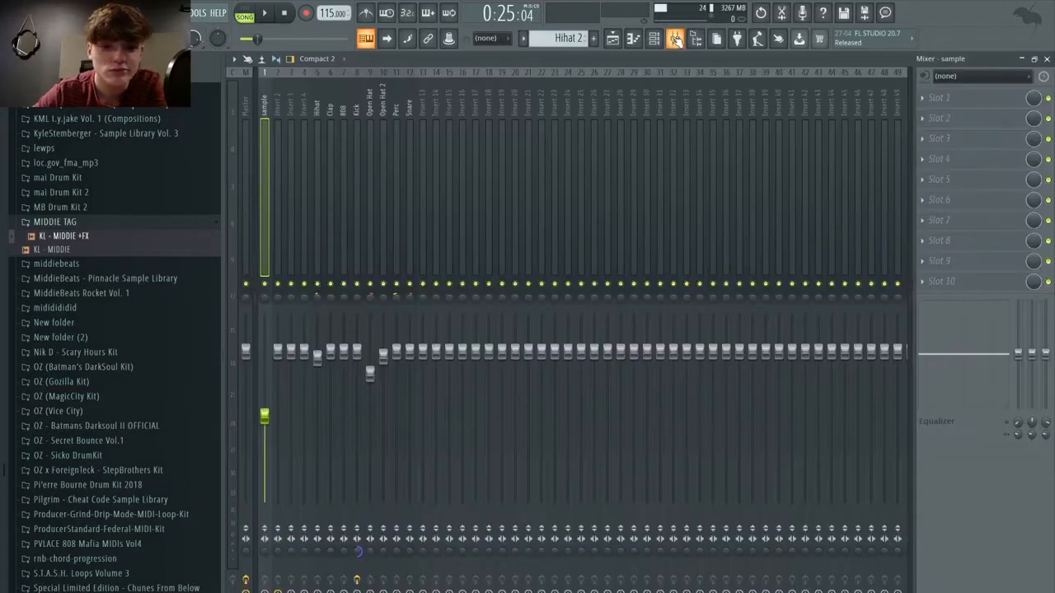
click(245, 186)
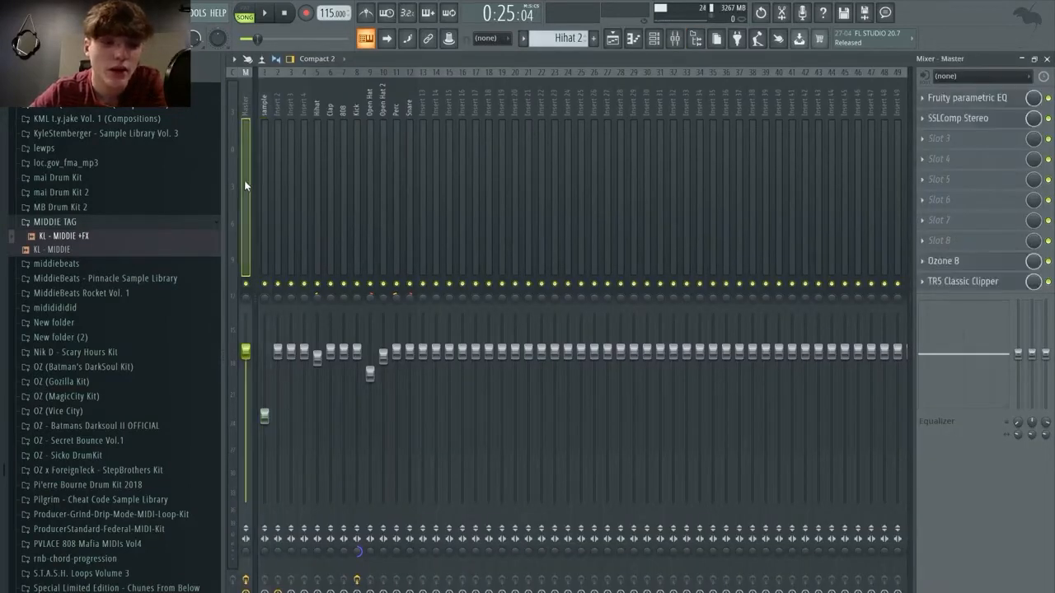
click(340, 159)
click(356, 156)
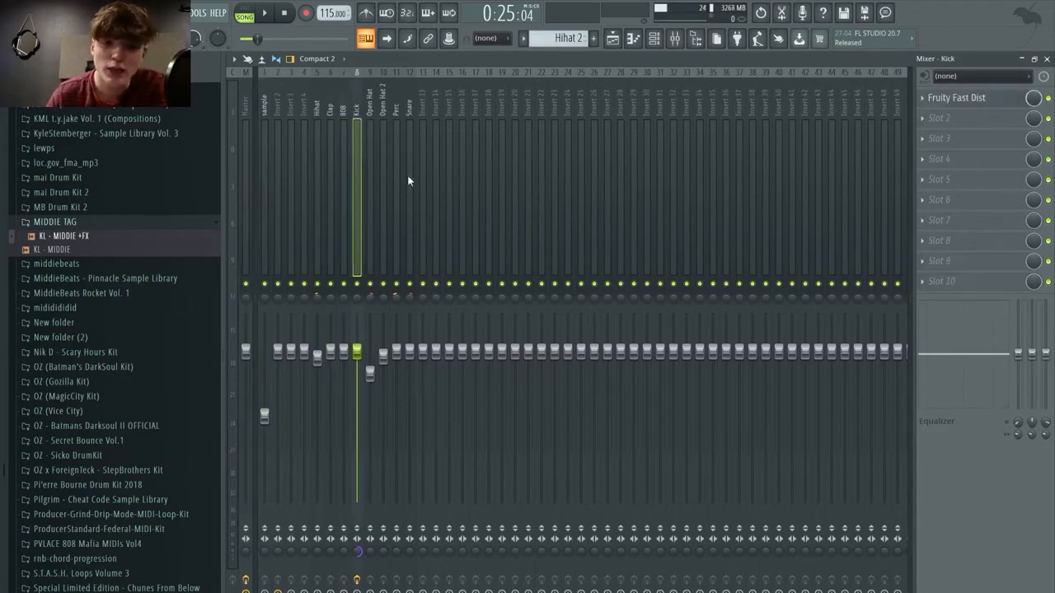
- Add Fruity Peak Controller to Insert 20's first effect slot, and check the Kick track before returning to Insert 20
click(511, 122)
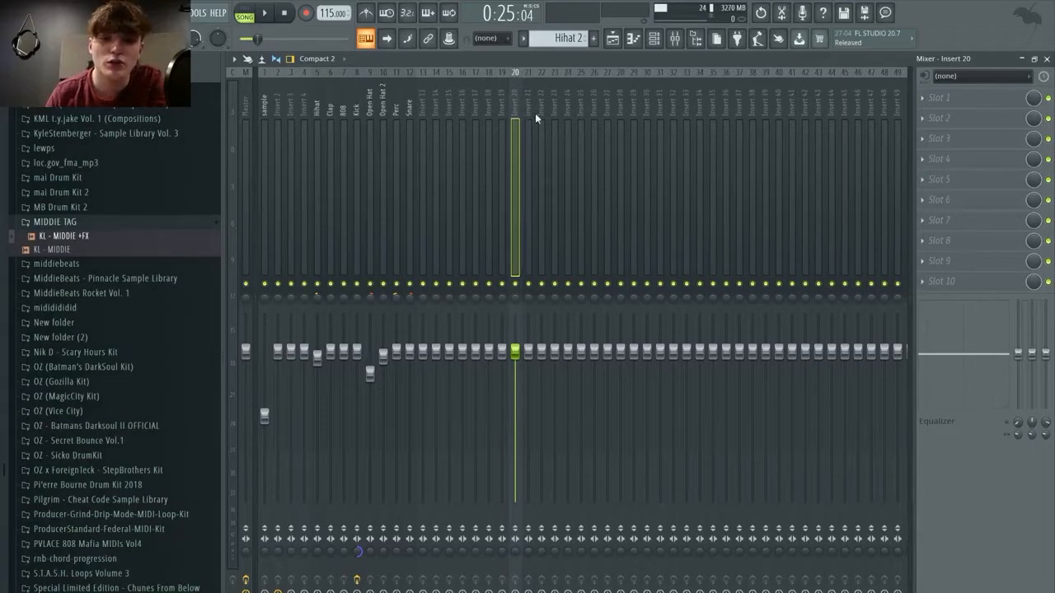
click(940, 98)
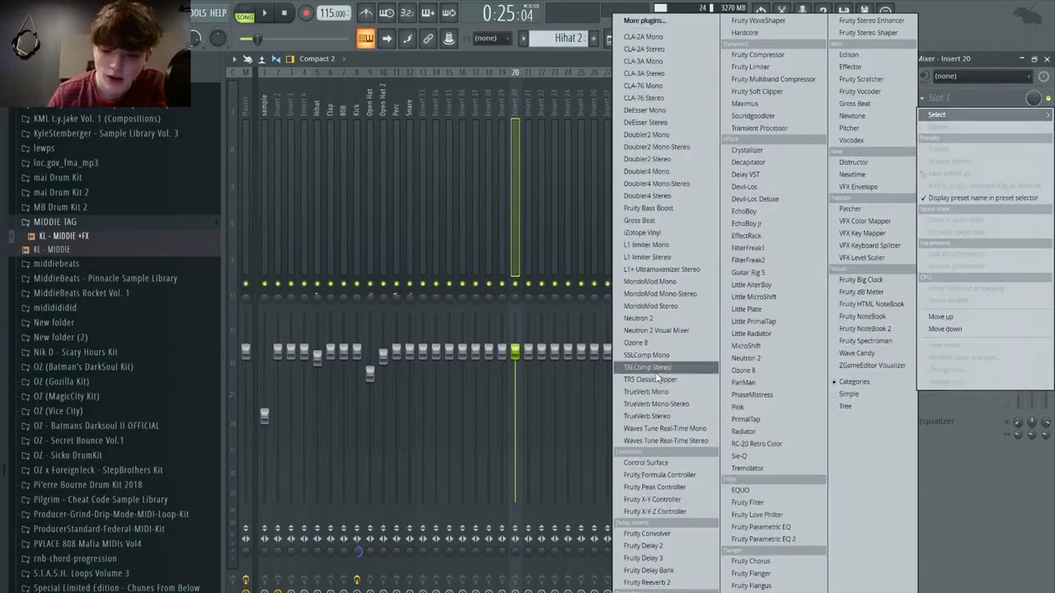
click(659, 487)
key(Escape)
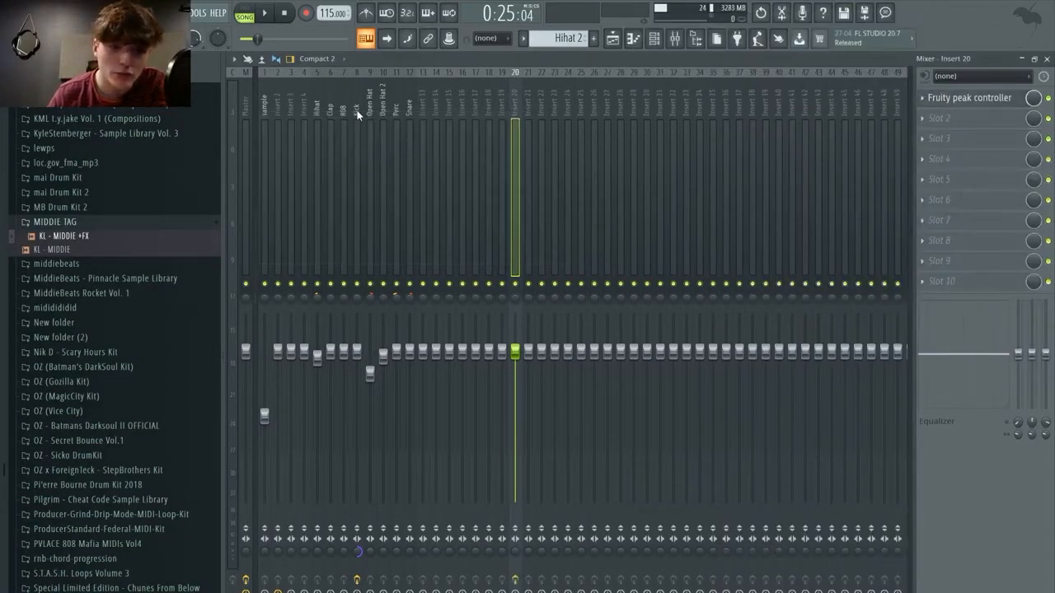
click(357, 113)
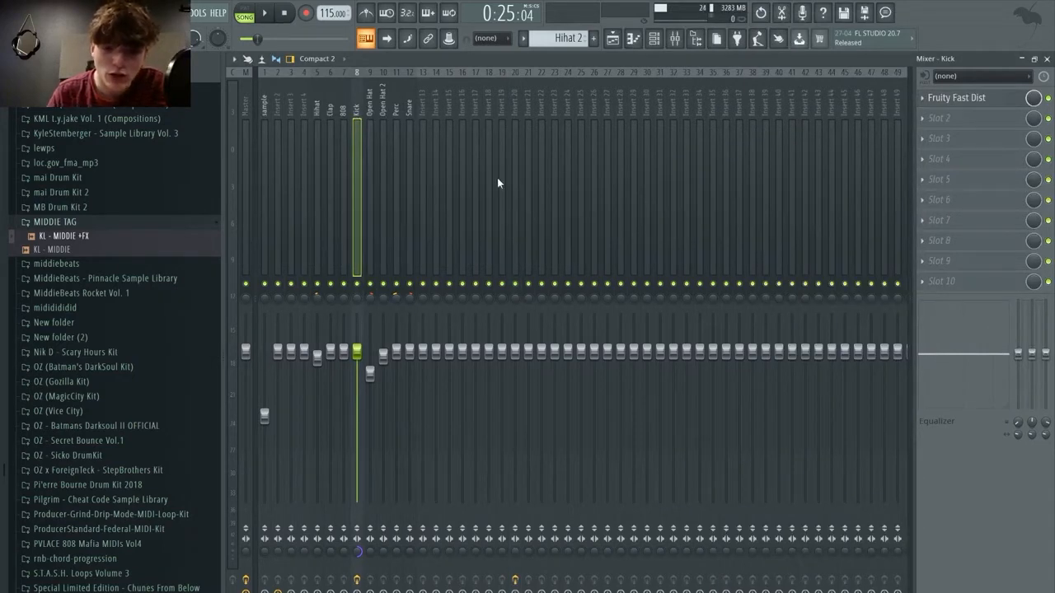
click(513, 93)
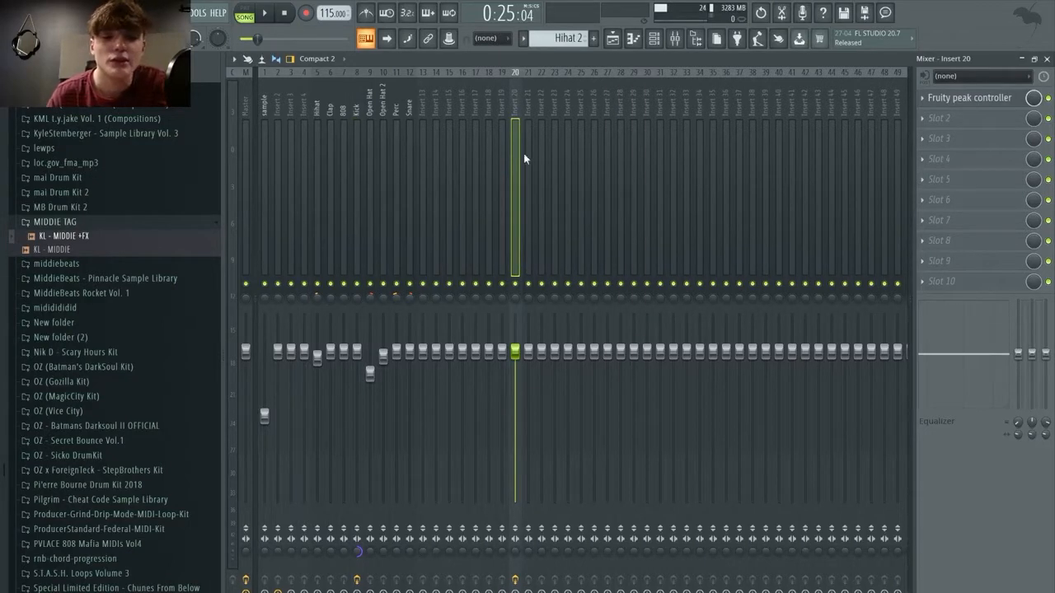
- Link the 808 track's volume fader to the internal controller Peak ctrl - Peak
click(344, 120)
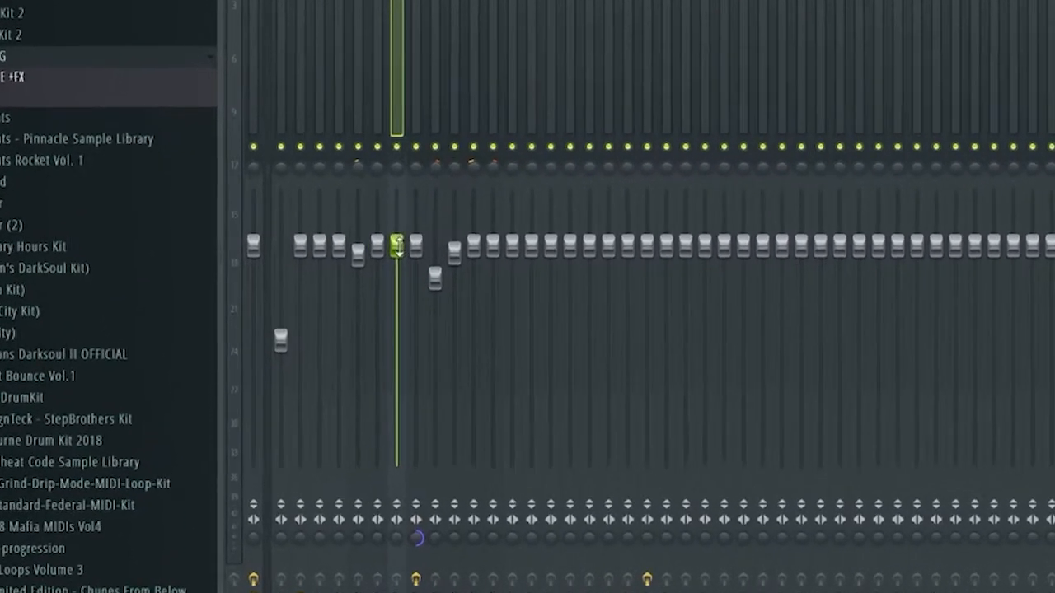
right_click(345, 356)
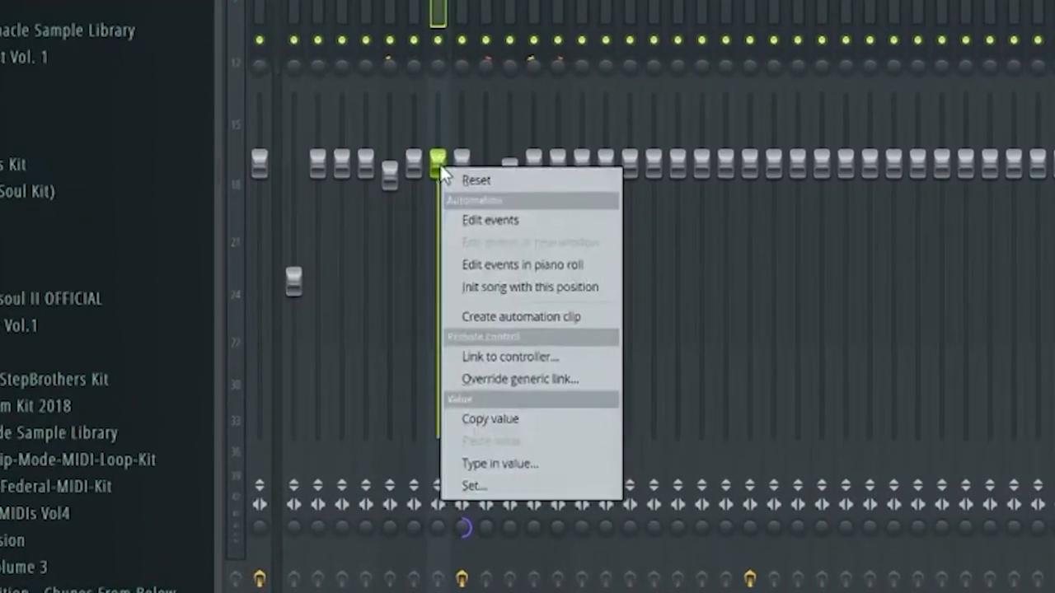
click(488, 359)
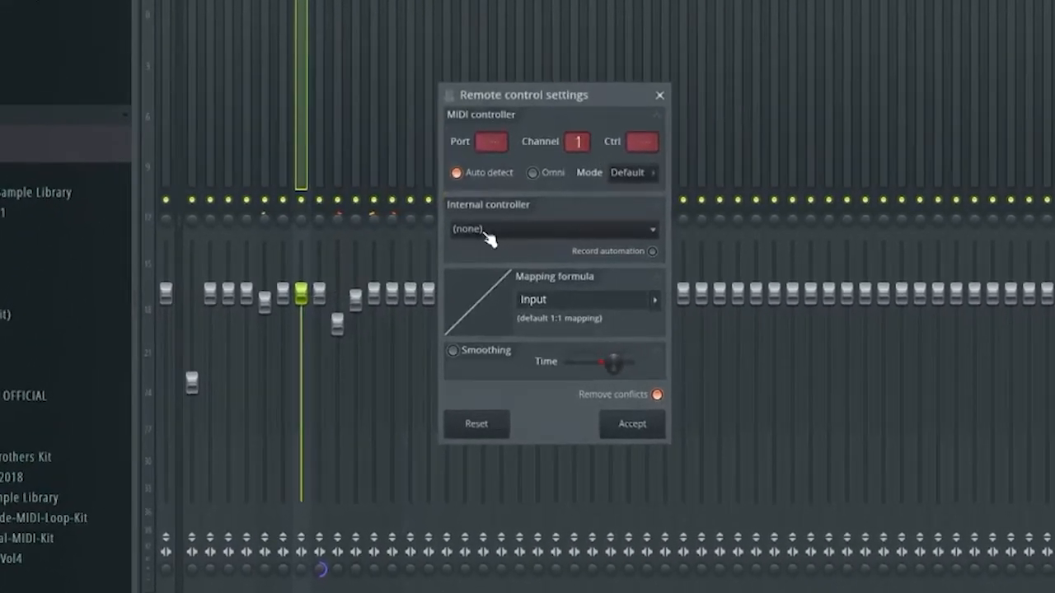
click(625, 129)
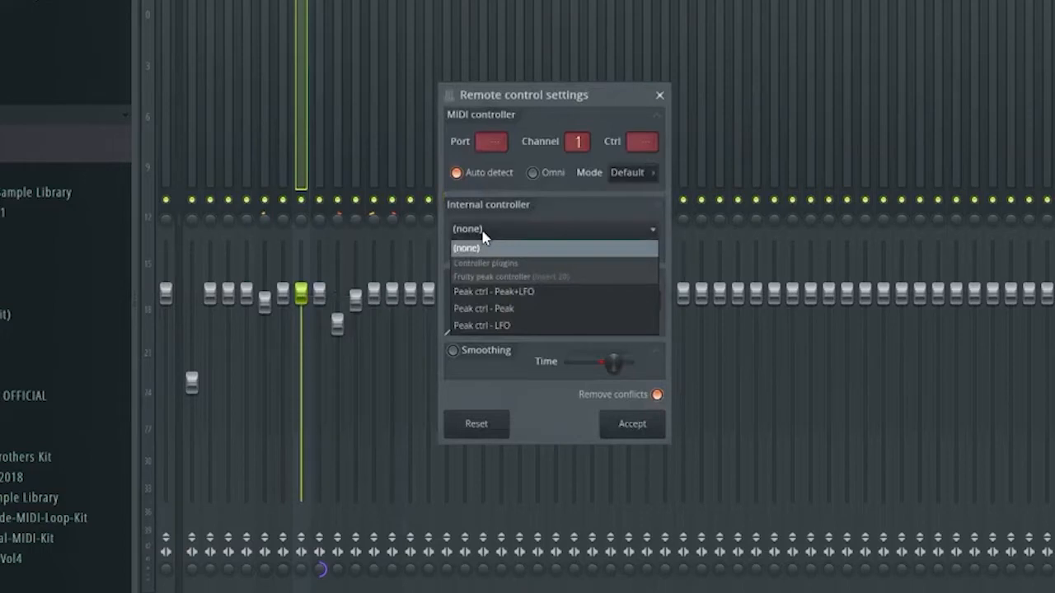
click(496, 309)
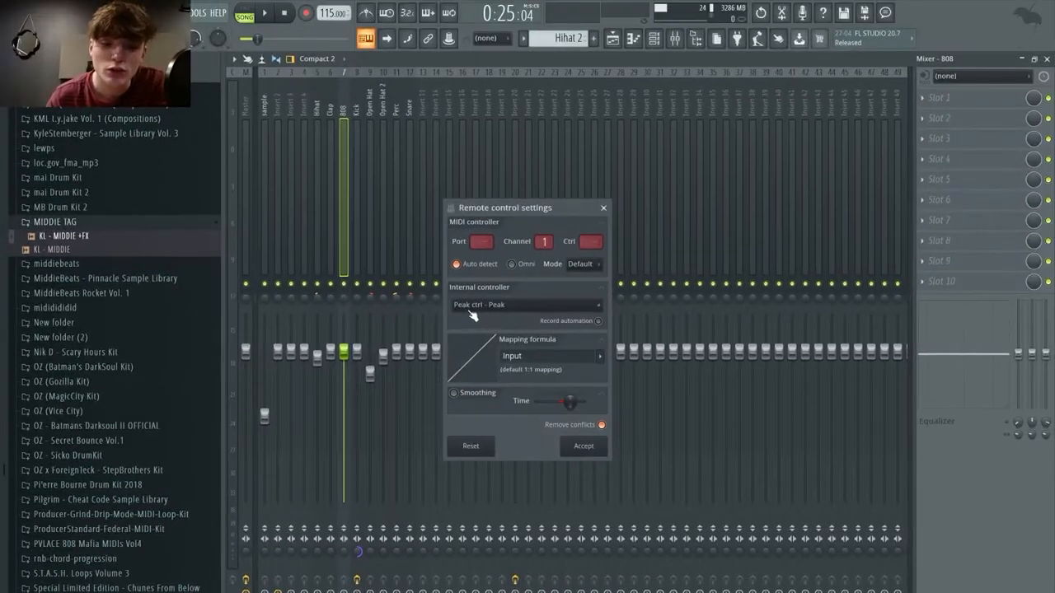
click(472, 315)
click(478, 366)
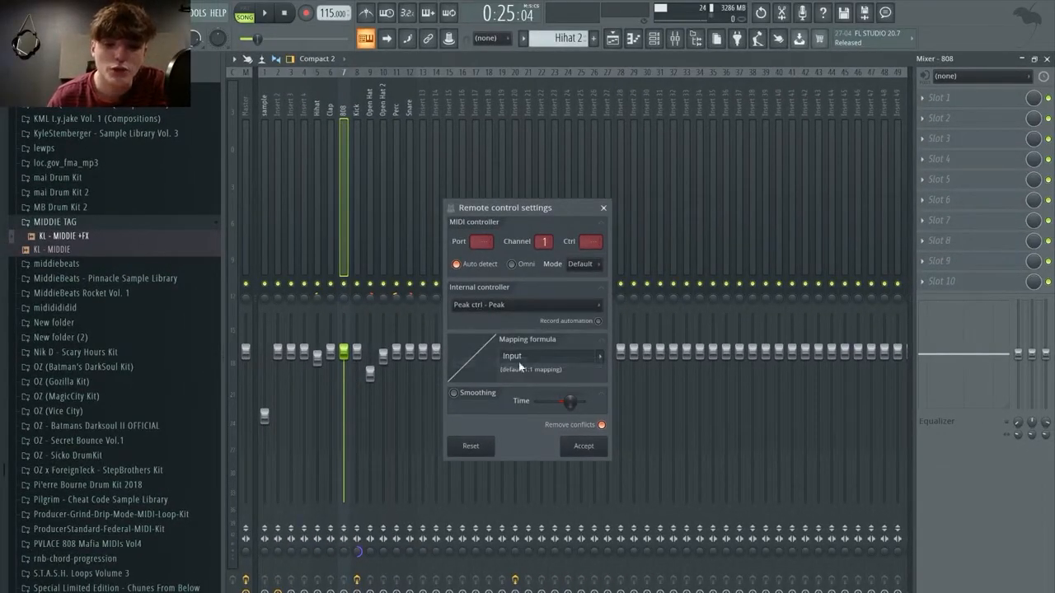
- Set the 808 fader link's mapping formula to Inverted and accept the remote control settings
click(598, 359)
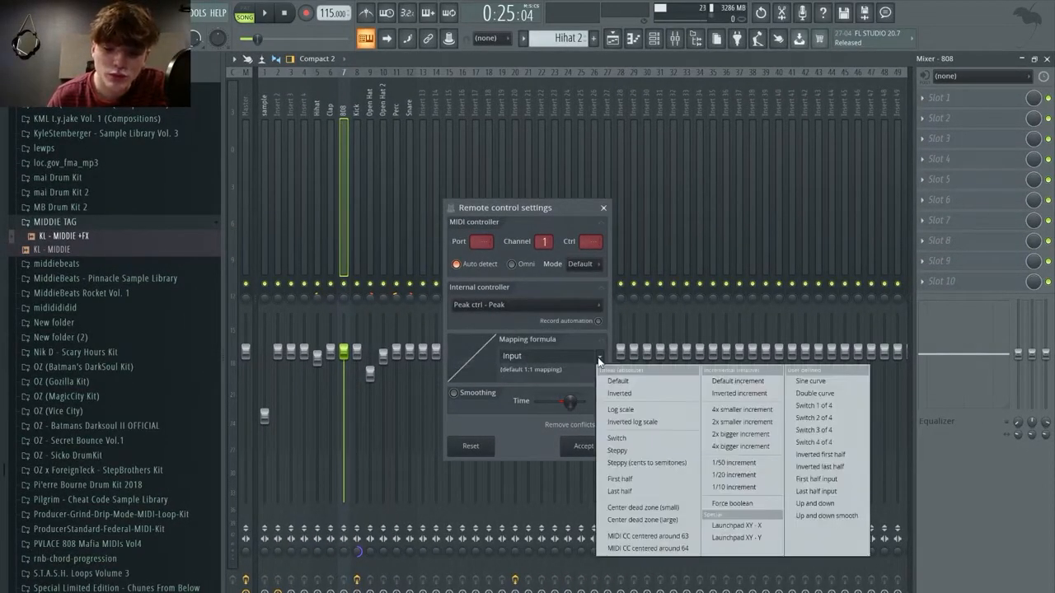
click(614, 393)
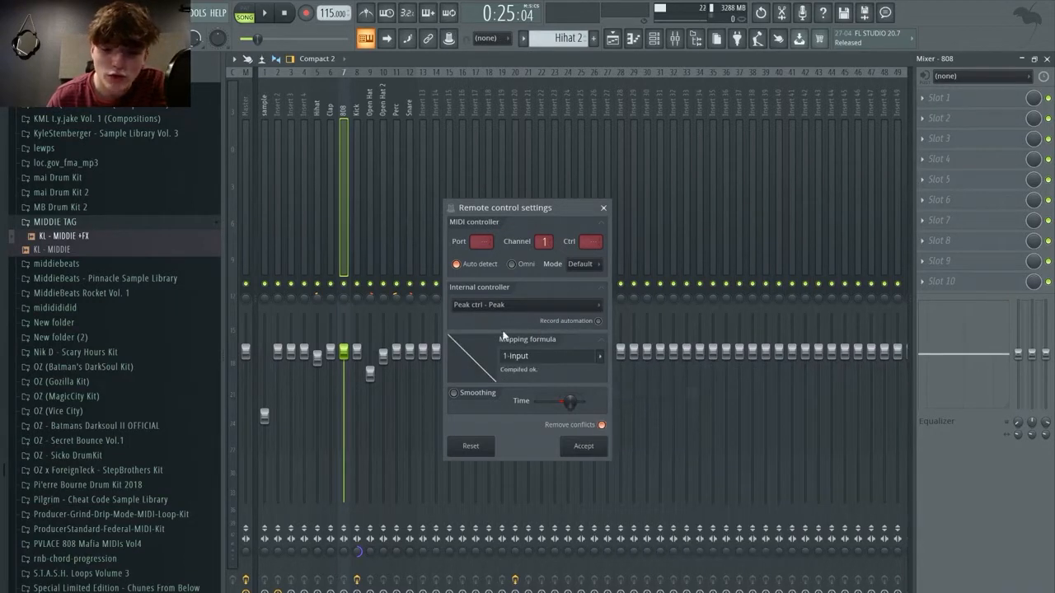
click(584, 450)
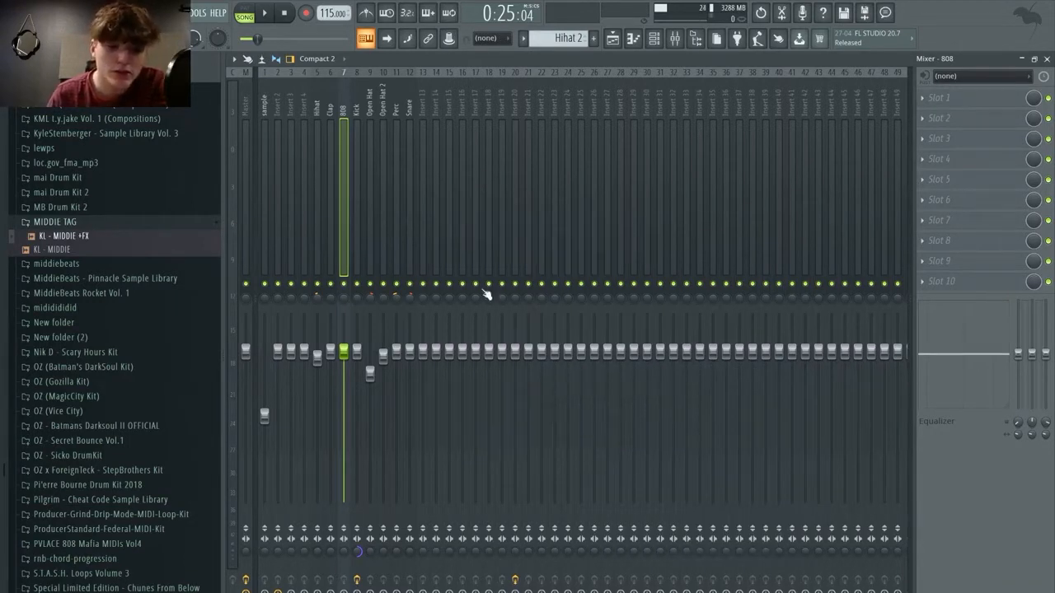
- Open Insert 20's Fruity Peak Controller, move its window over the mixer and turn the peak Decay up to maximum
click(517, 95)
click(968, 99)
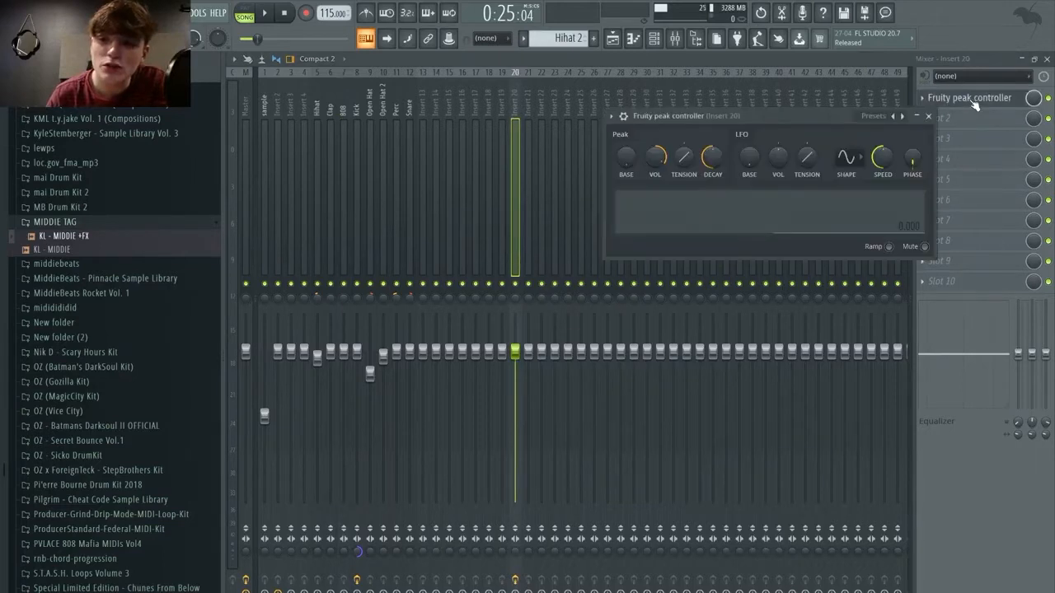
drag(661, 121, 574, 304)
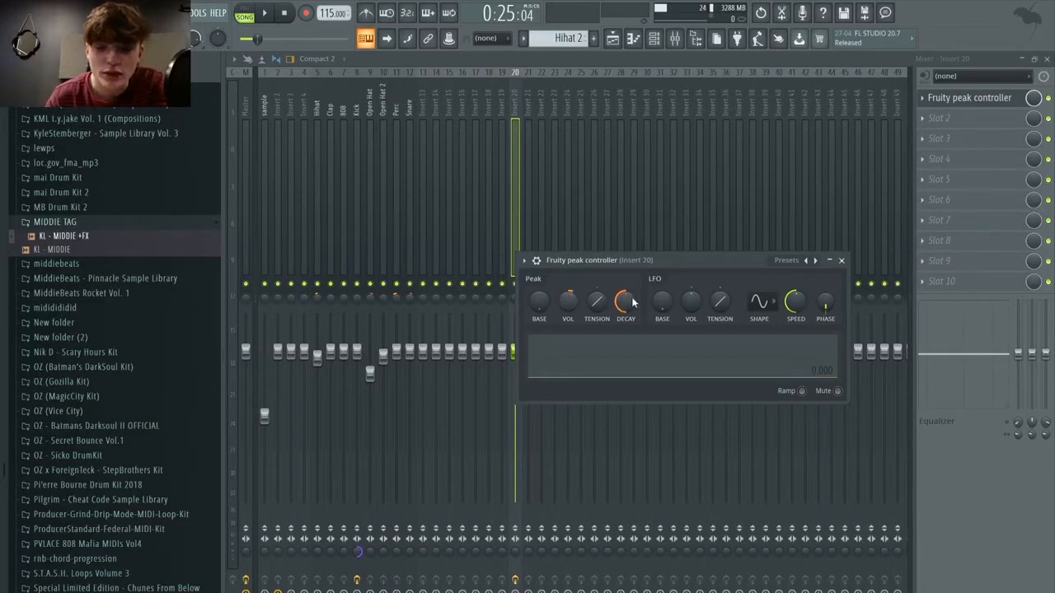
drag(632, 303, 632, 266)
drag(630, 305, 630, 302)
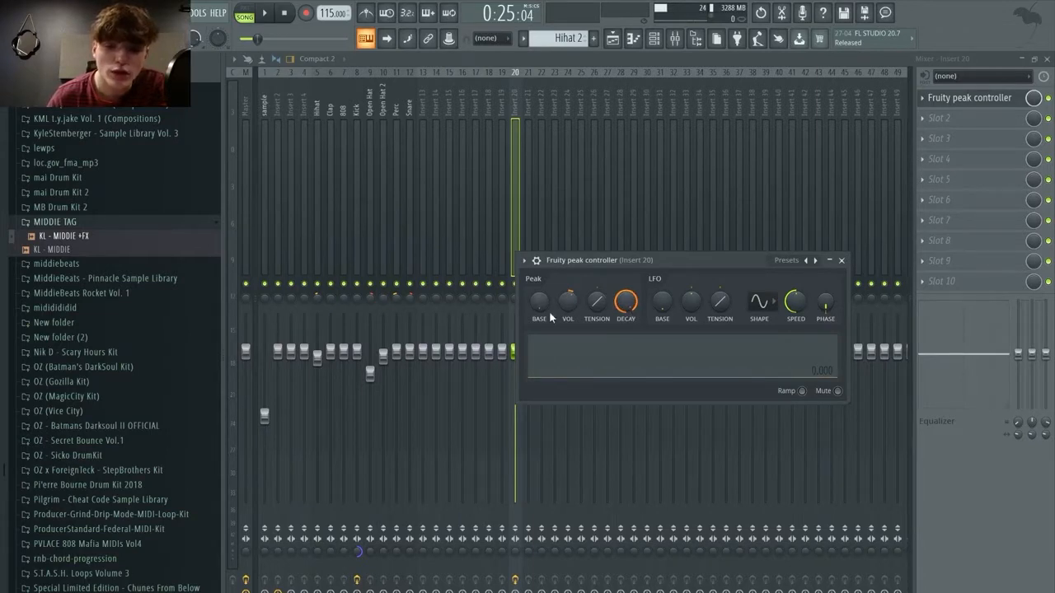
- Raise the peak Base to about 0.199, checking the channel rack in between, and close the Fruity Peak Controller
mouse_move(542, 305)
mouse_down()
mouse_move(541, 260)
mouse_move(542, 292)
mouse_up()
click(654, 38)
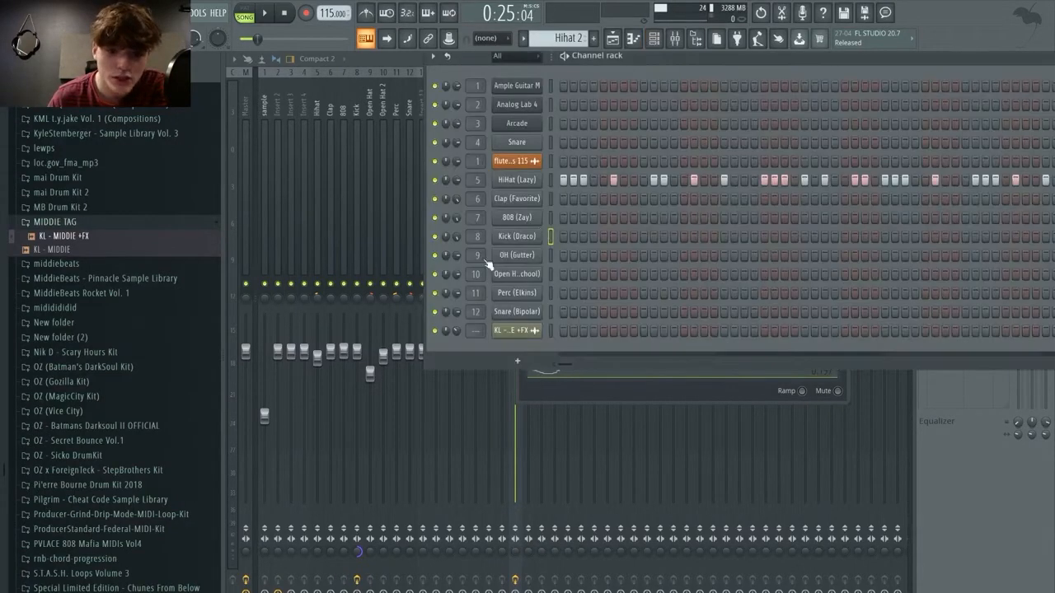
click(656, 39)
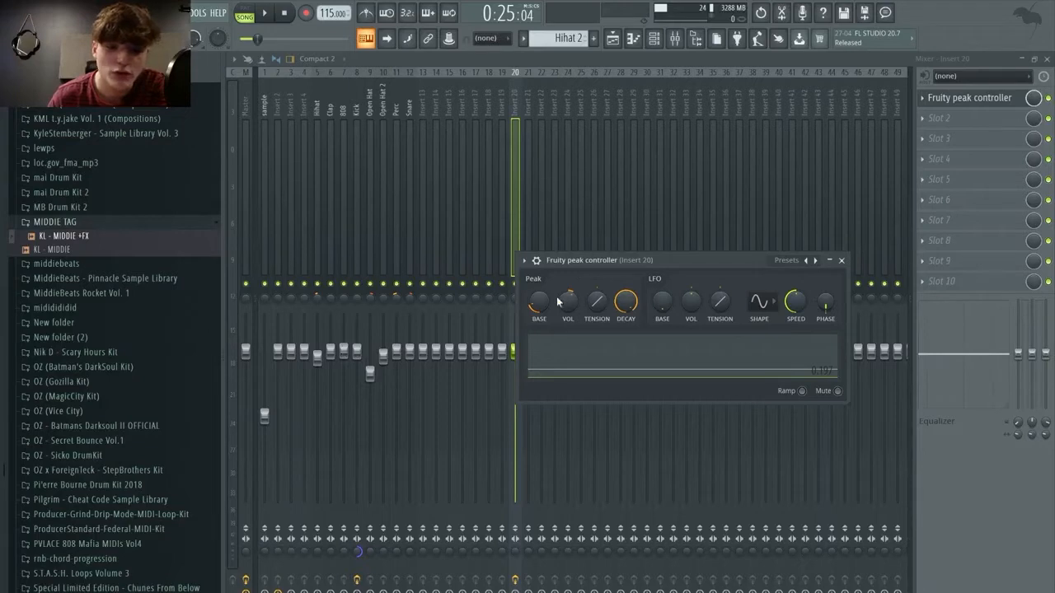
mouse_move(537, 305)
mouse_down()
mouse_move(537, 285)
mouse_move(537, 305)
mouse_up()
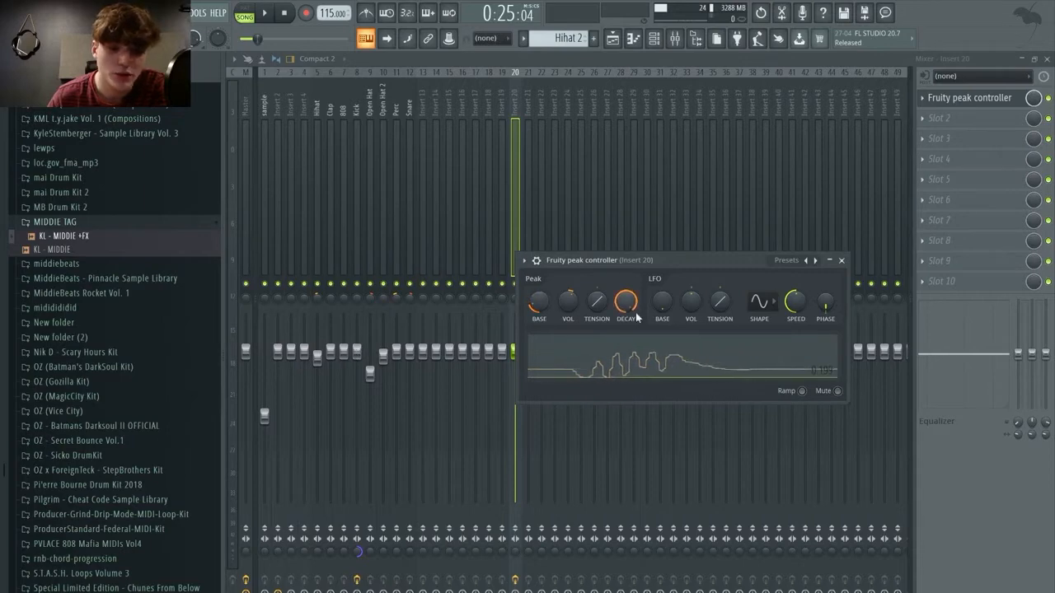
click(655, 40)
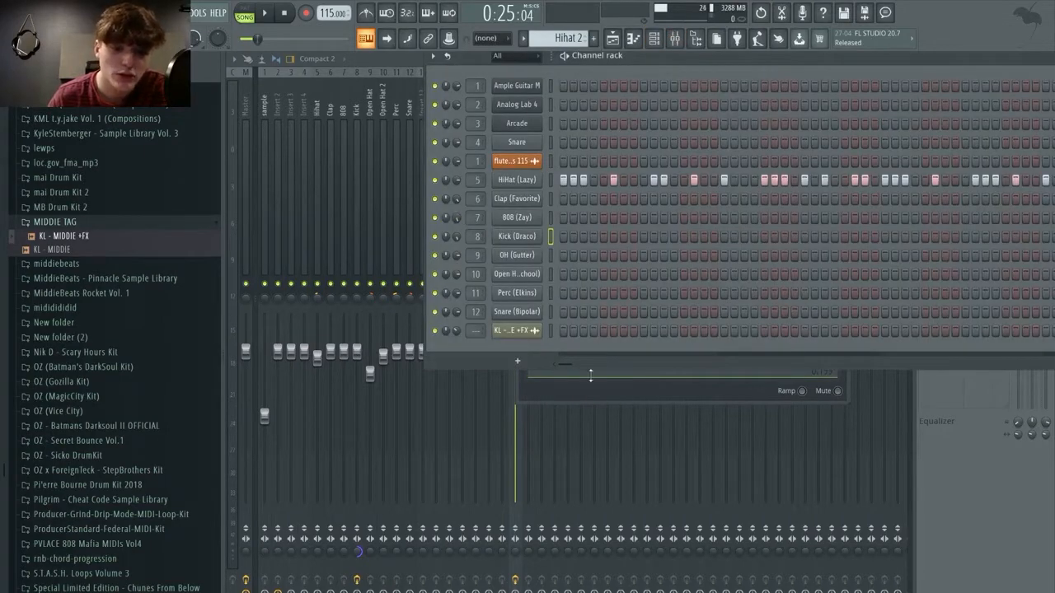
click(657, 39)
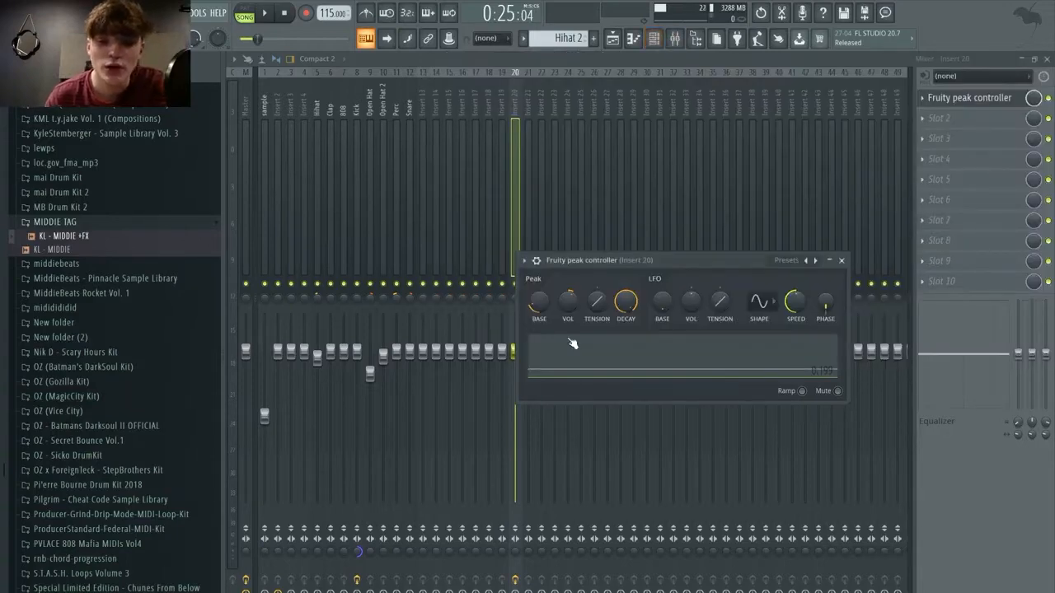
click(841, 261)
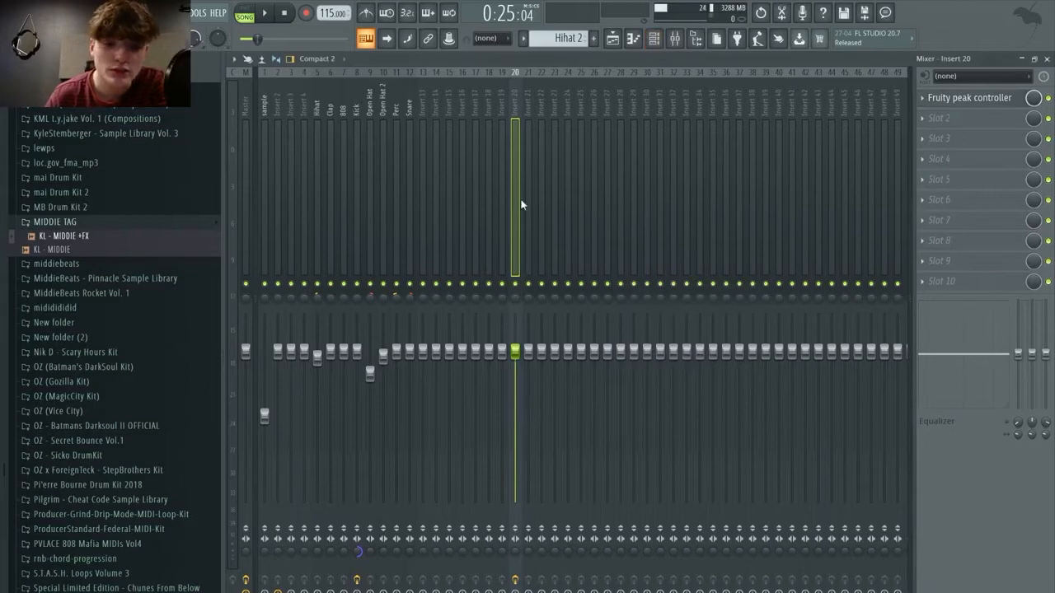
- Review the Kick and 808 mixer tracks, and reopen Insert 20's Fruity Peak Controller to check its peak Vol control
click(358, 130)
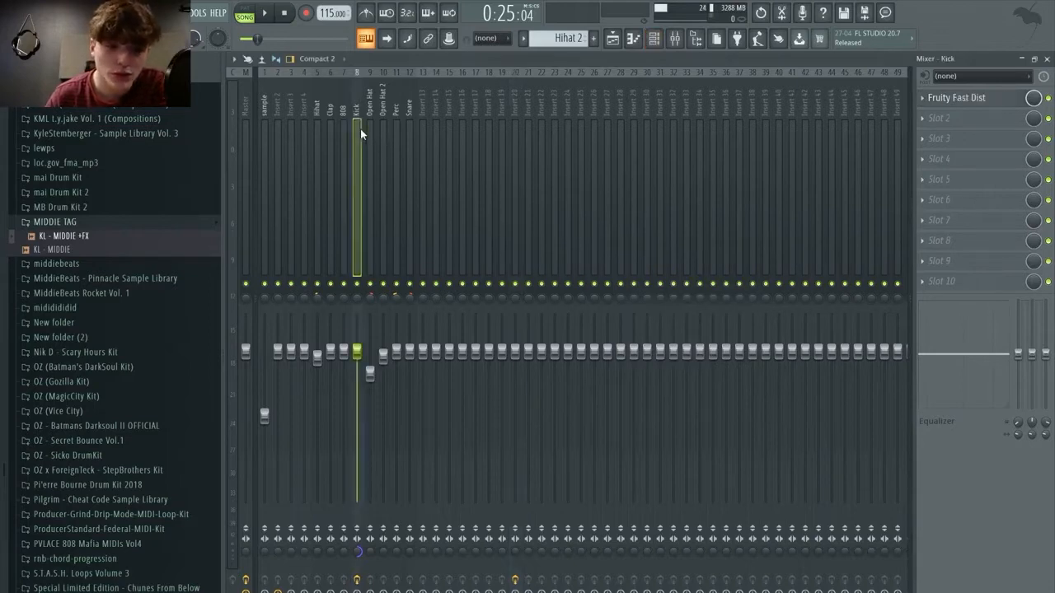
click(344, 224)
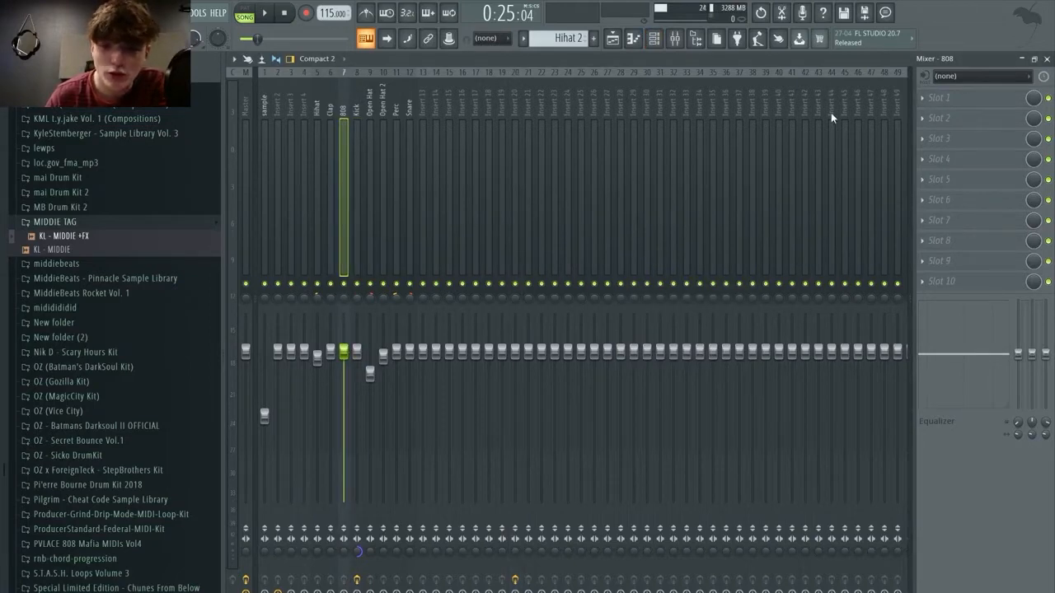
click(517, 106)
click(989, 98)
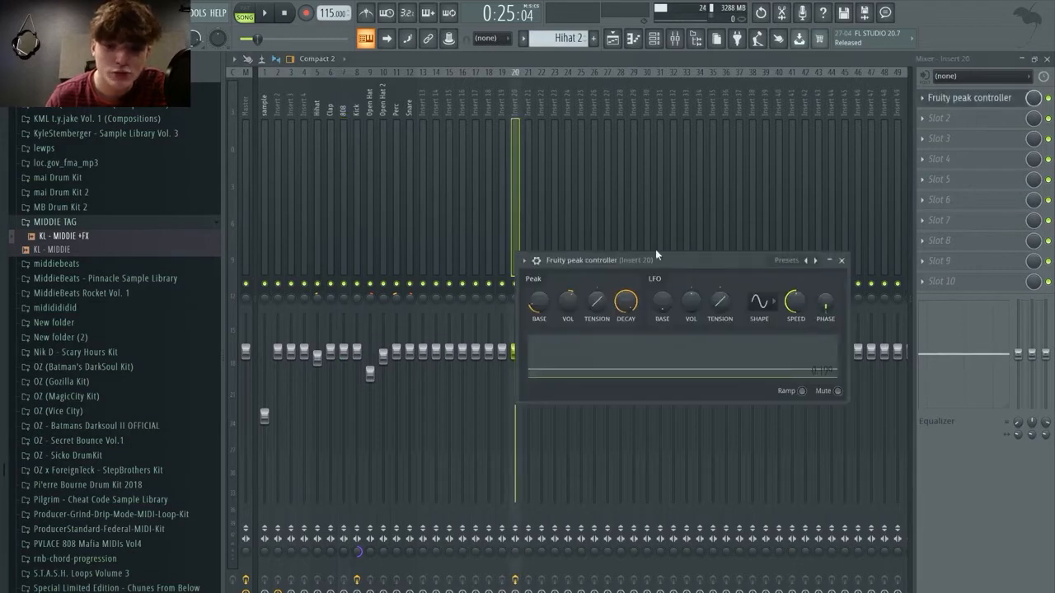
drag(569, 306, 570, 312)
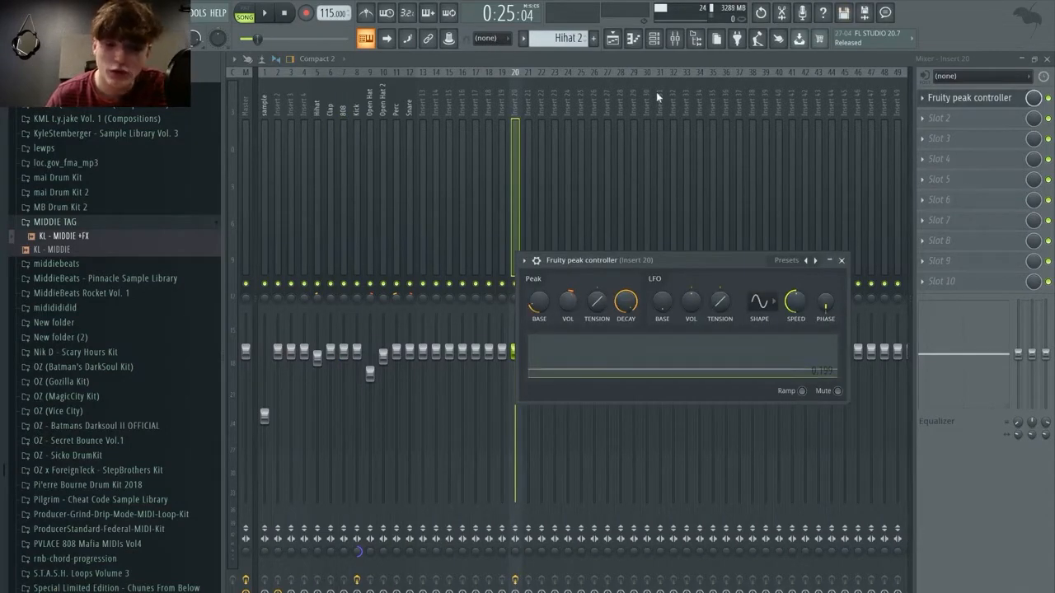
- Select bars 13 to 17 in the playlist and play them while checking the 808 track's level in the mixer
click(613, 38)
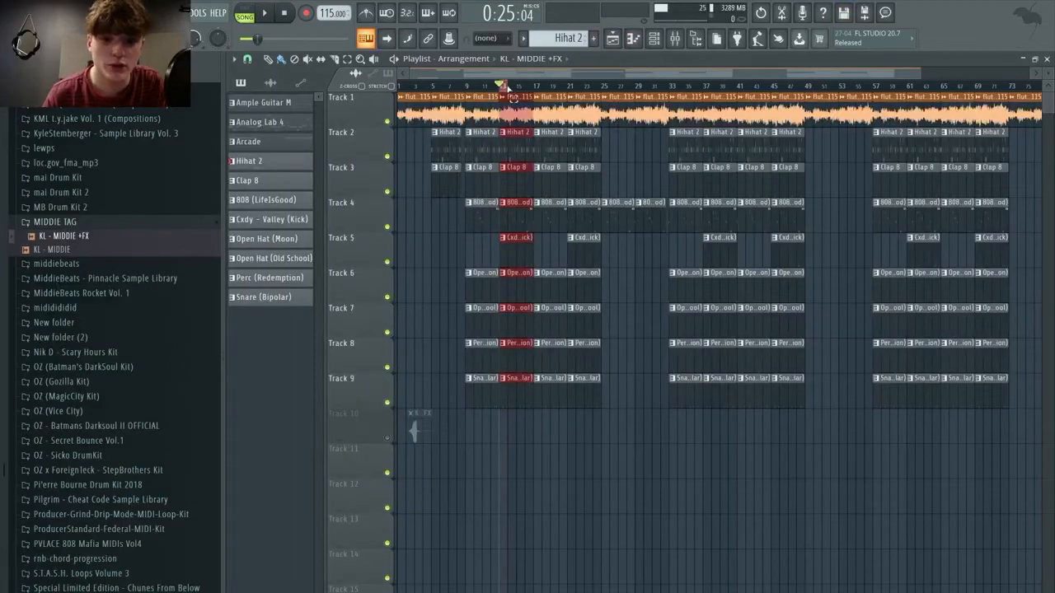
mouse_move(507, 89)
mouse_down()
mouse_move(541, 91)
mouse_move(527, 91)
mouse_up()
key(F9)
key(space)
click(345, 129)
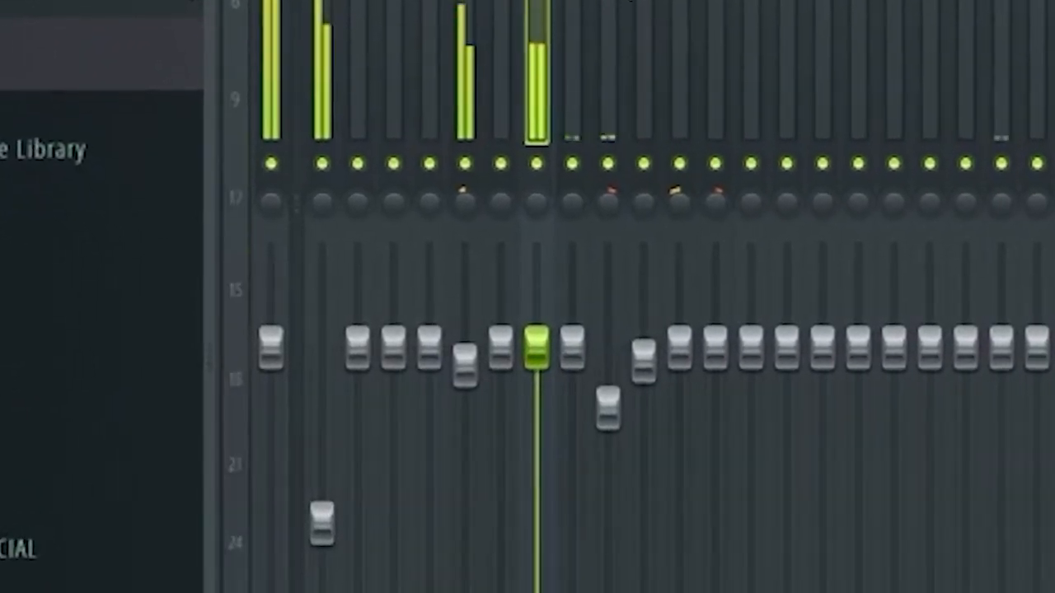
key(space)
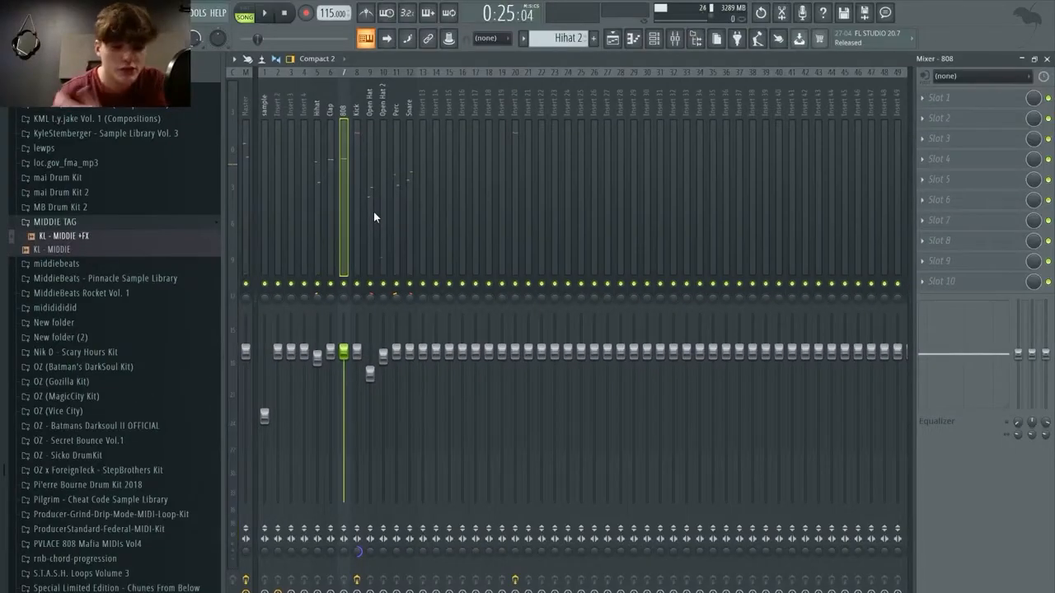
- Review the playlist arrangement and the 808, Kick, Insert 20 and Master mixer tracks involved in the ducking setup
click(612, 38)
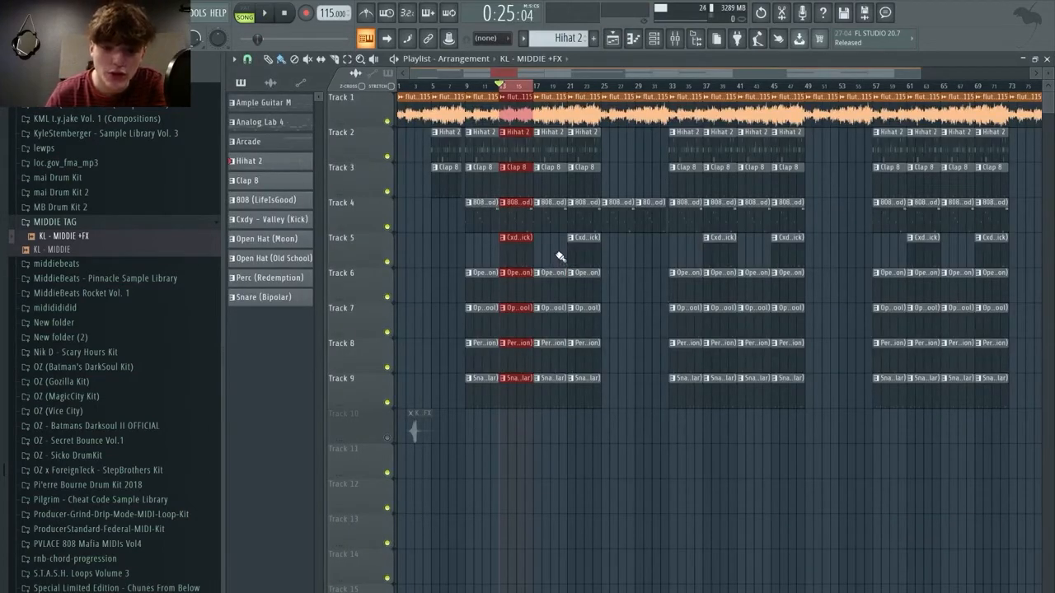
click(675, 38)
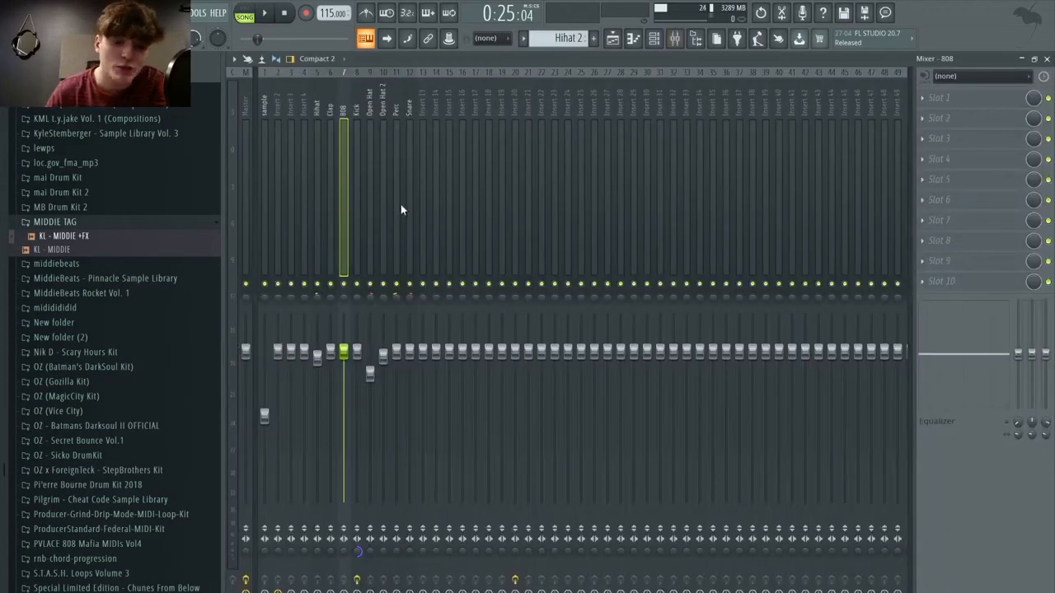
right_click(346, 361)
click(360, 214)
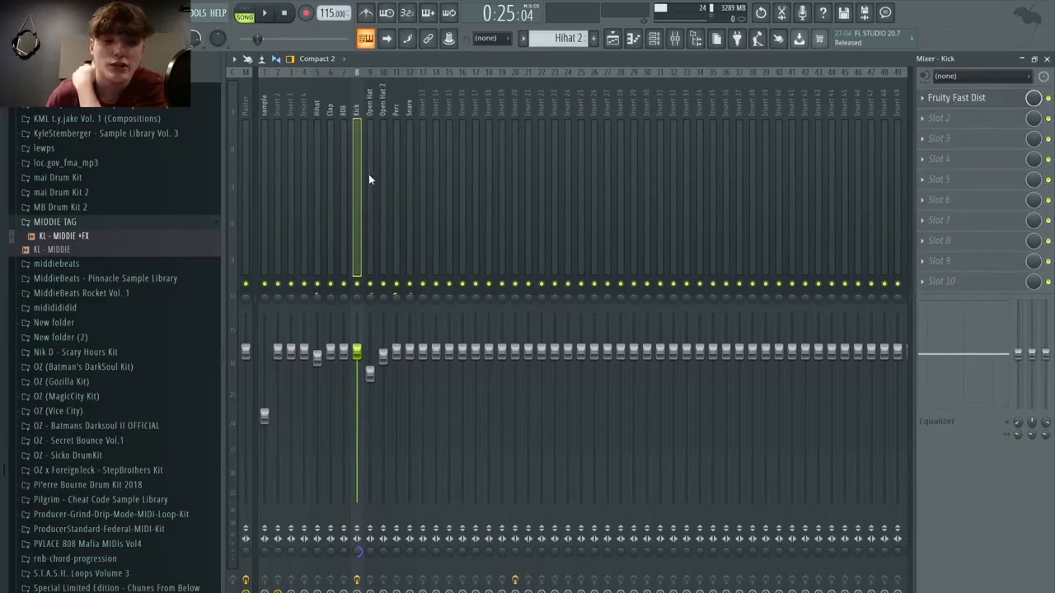
click(342, 150)
click(515, 203)
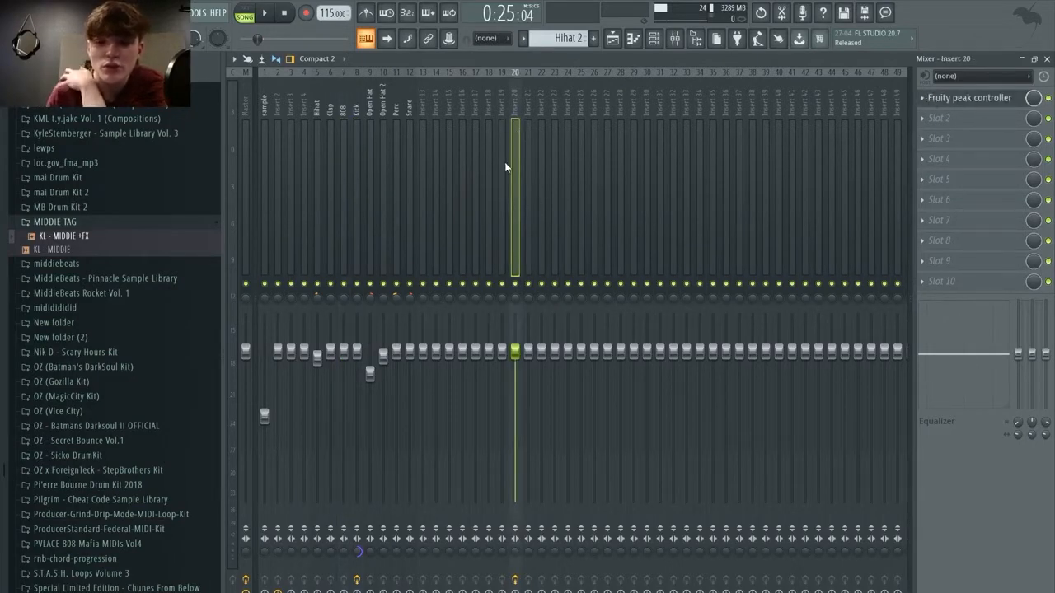
click(357, 133)
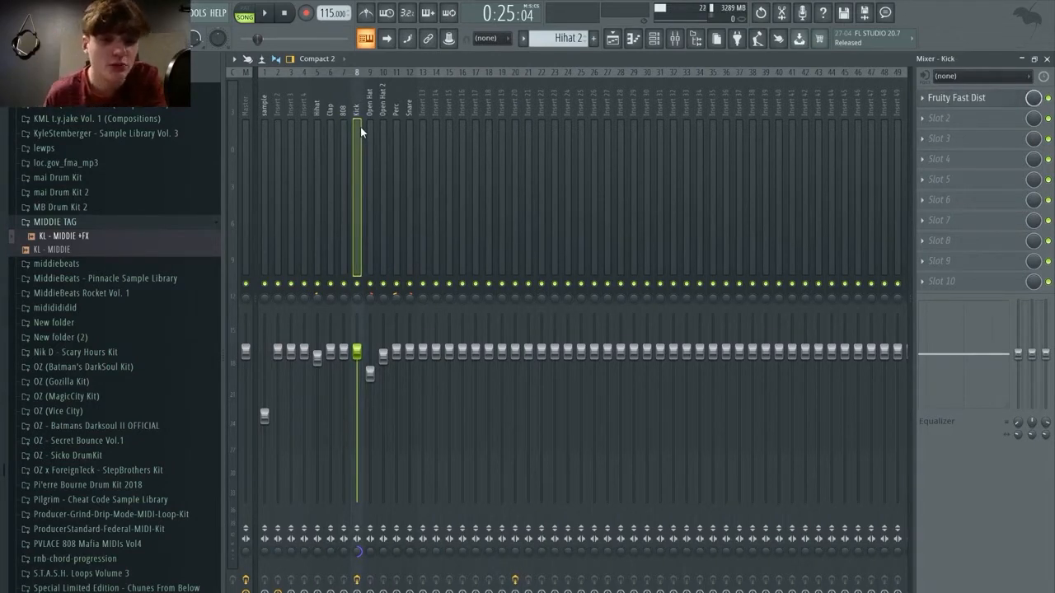
click(344, 122)
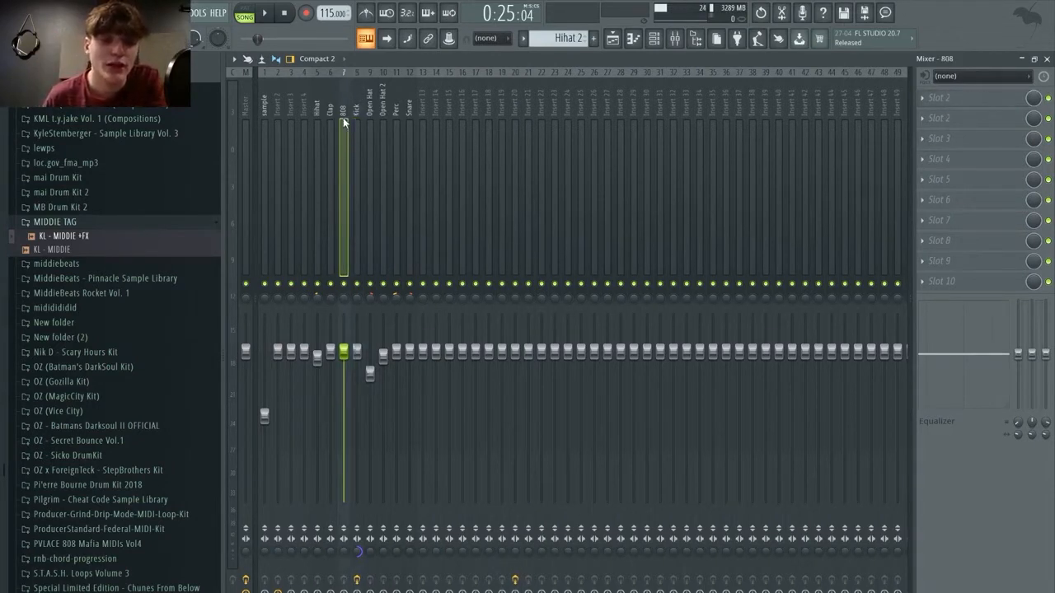
click(358, 120)
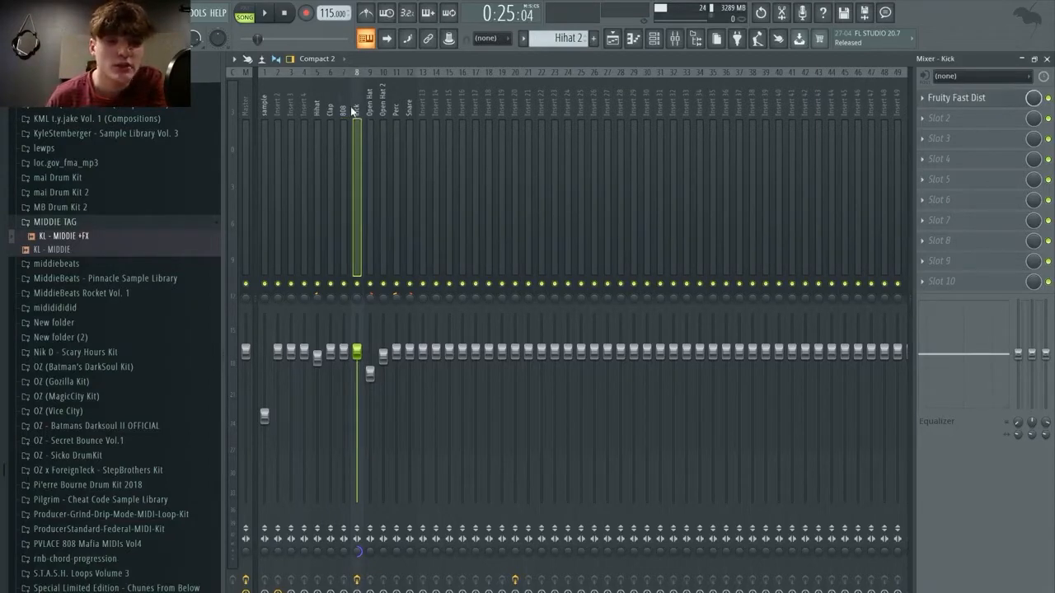
click(342, 123)
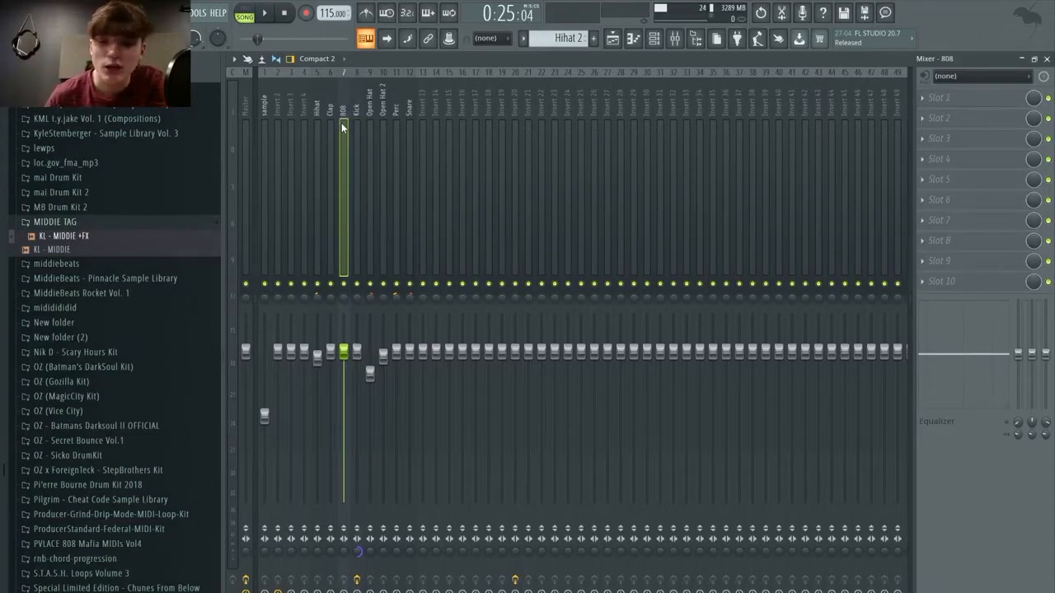
click(248, 145)
click(358, 121)
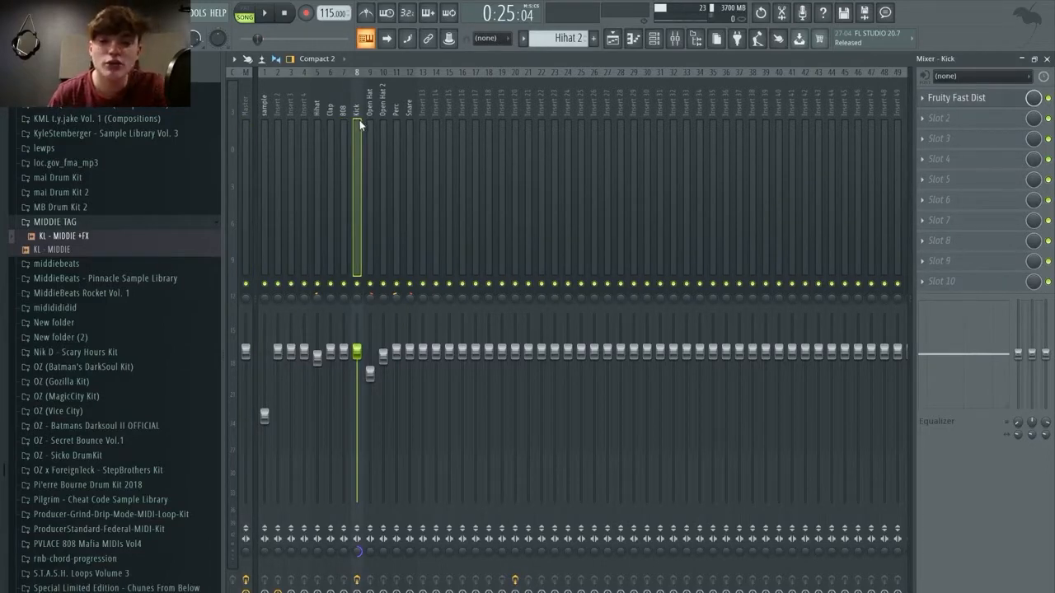
- Open the Kick track's Fruity Fast Dist and position its window clear of the named mixer tracks, glancing at the channel rack in between
click(986, 99)
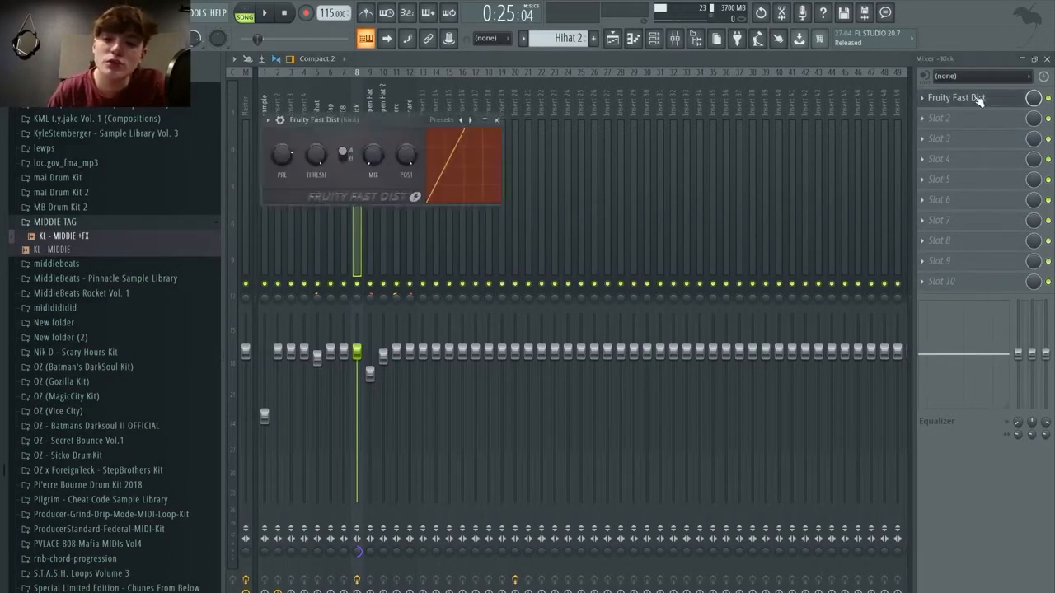
drag(382, 119, 713, 169)
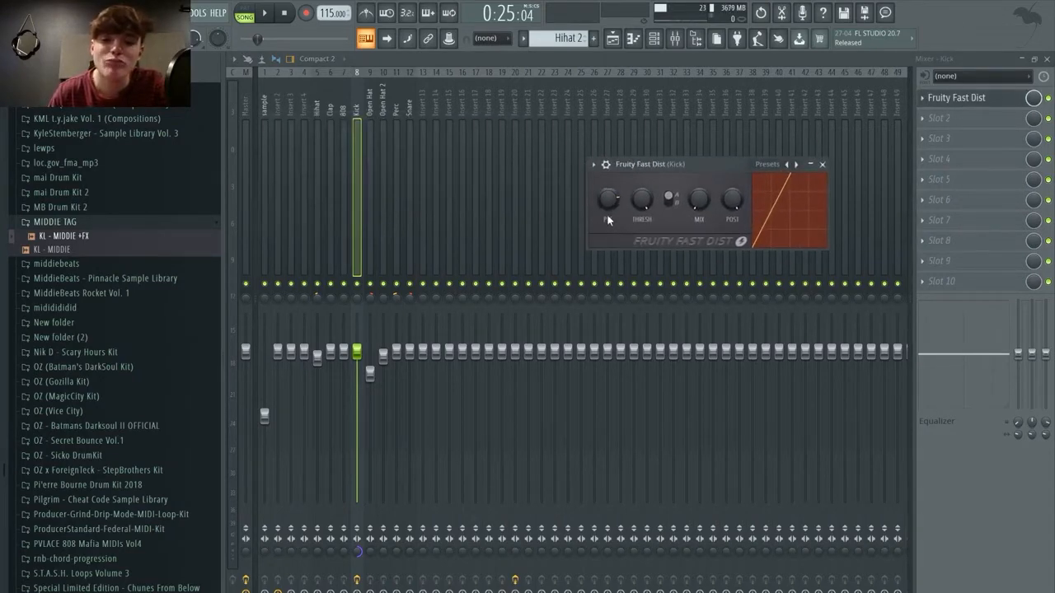
click(655, 41)
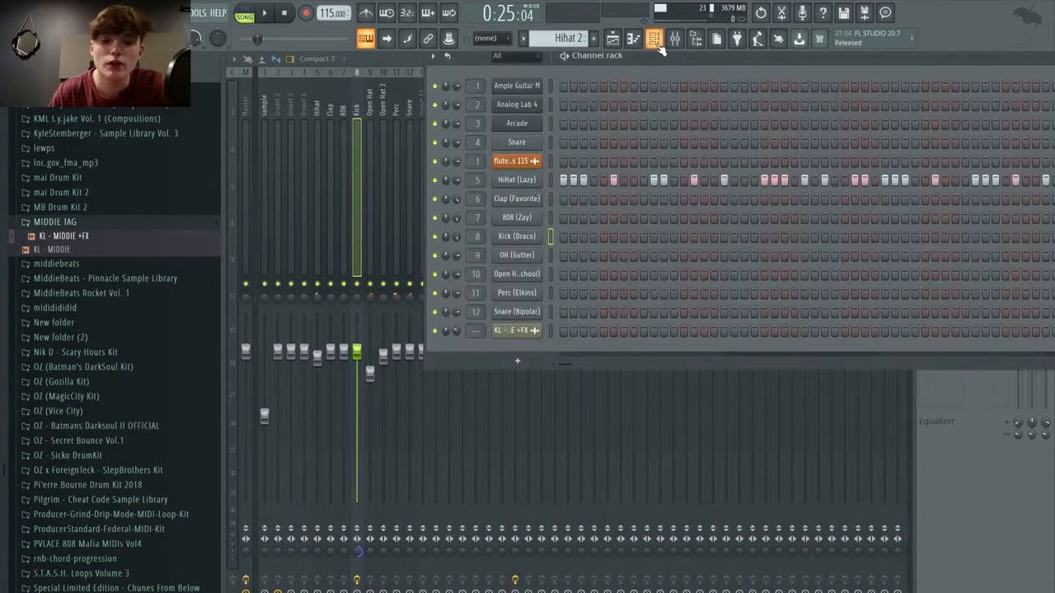
click(657, 43)
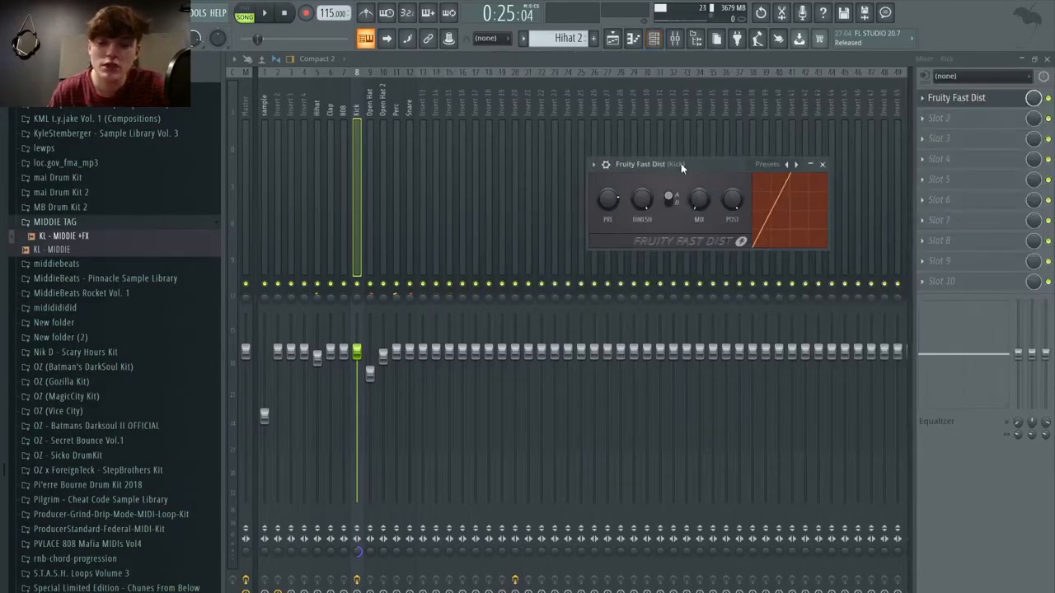
drag(681, 164, 561, 165)
- Examine the Kick (Draco) channel's settings, close them and return to the mixer
click(654, 38)
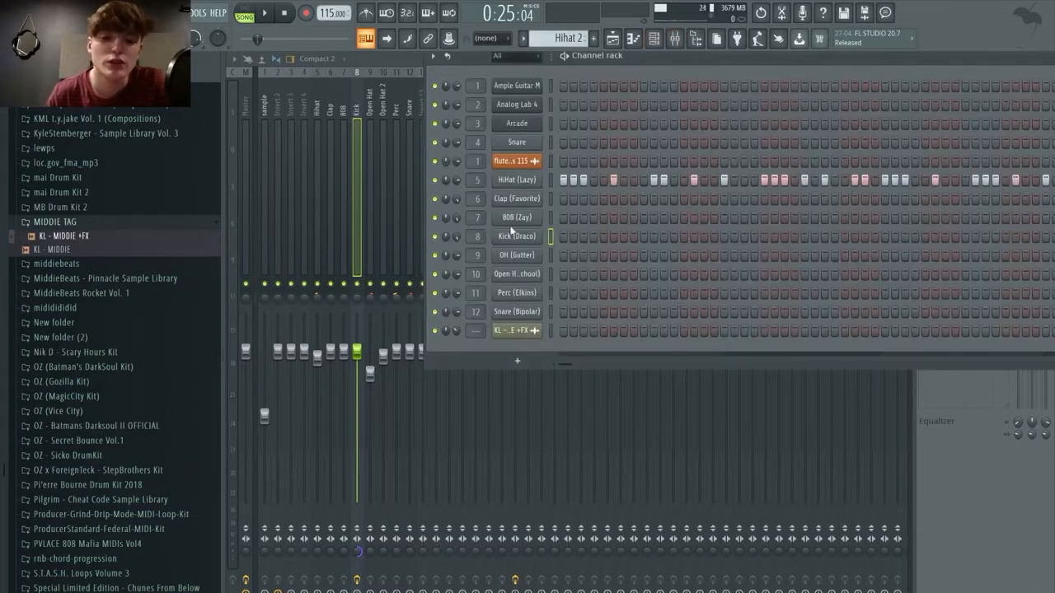
click(517, 236)
drag(507, 197, 604, 152)
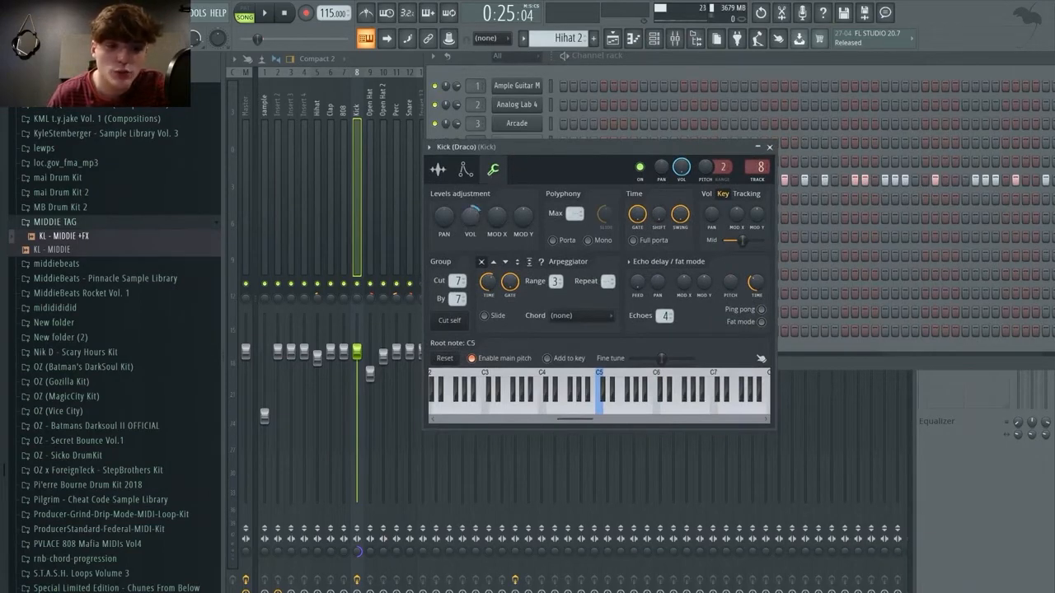
click(770, 147)
click(695, 38)
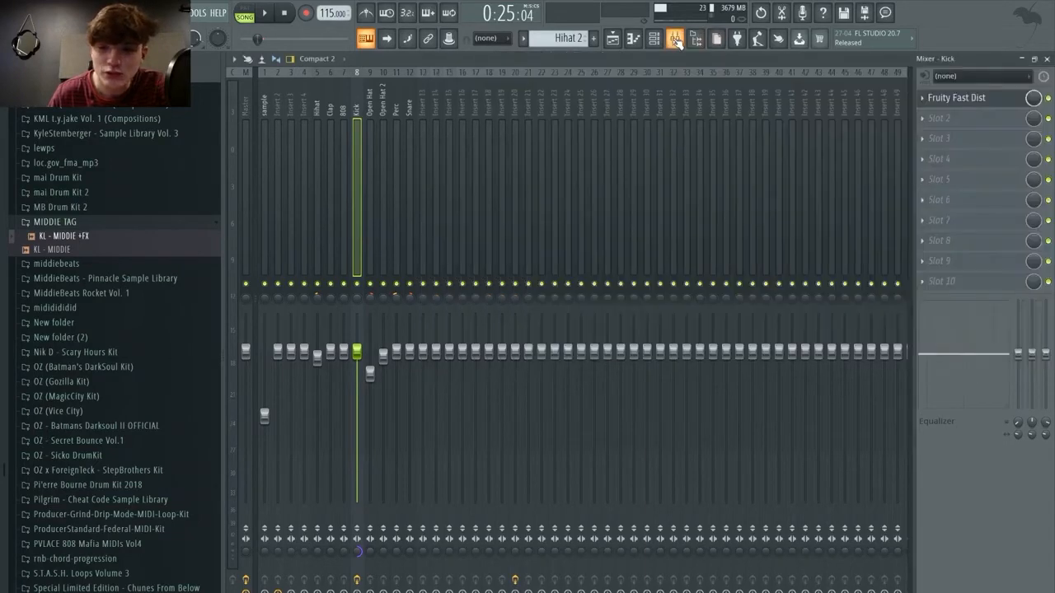
- Raise the Pre amount slightly in the Kick track's Fruity Fast Dist and close the effect
click(957, 98)
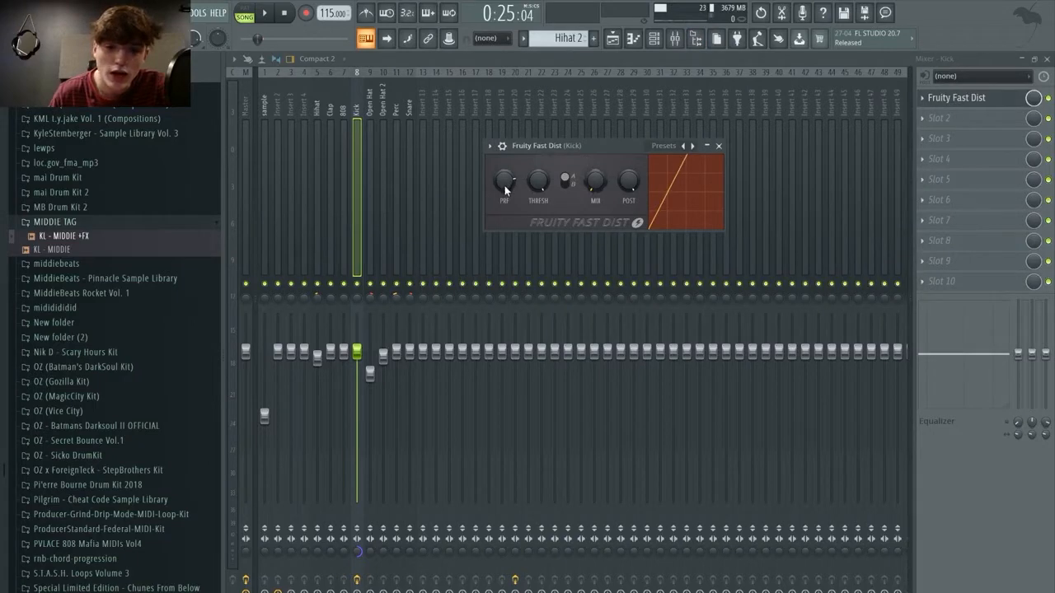
drag(505, 186, 504, 168)
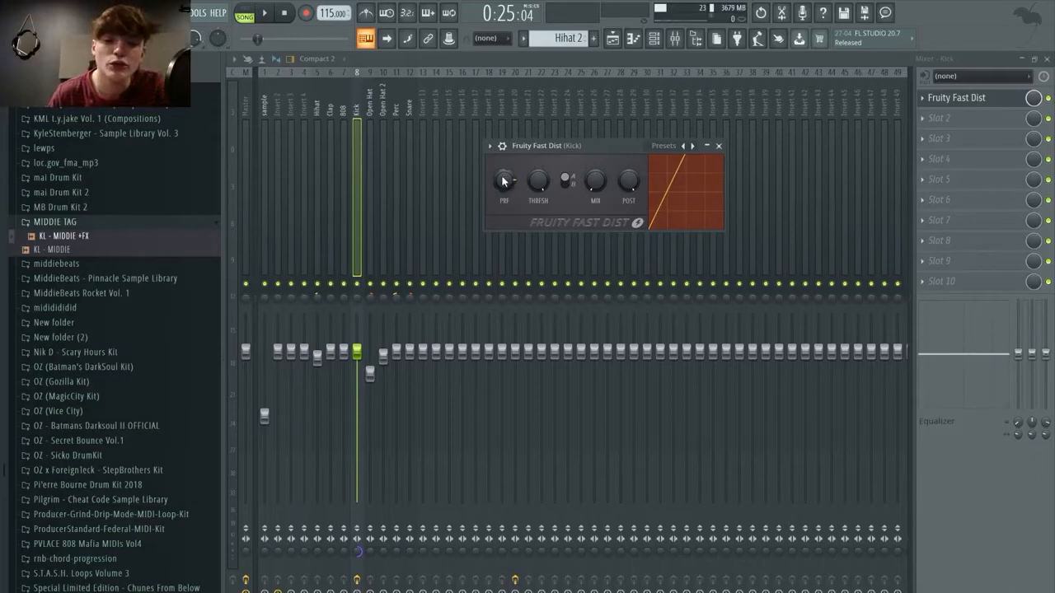
click(714, 146)
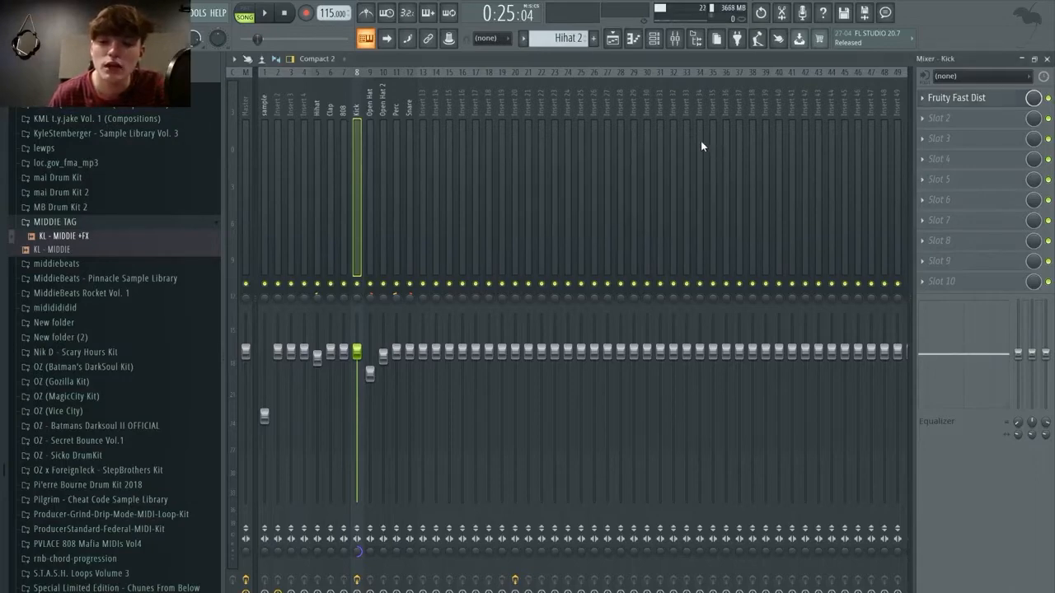
click(654, 38)
click(653, 37)
click(612, 38)
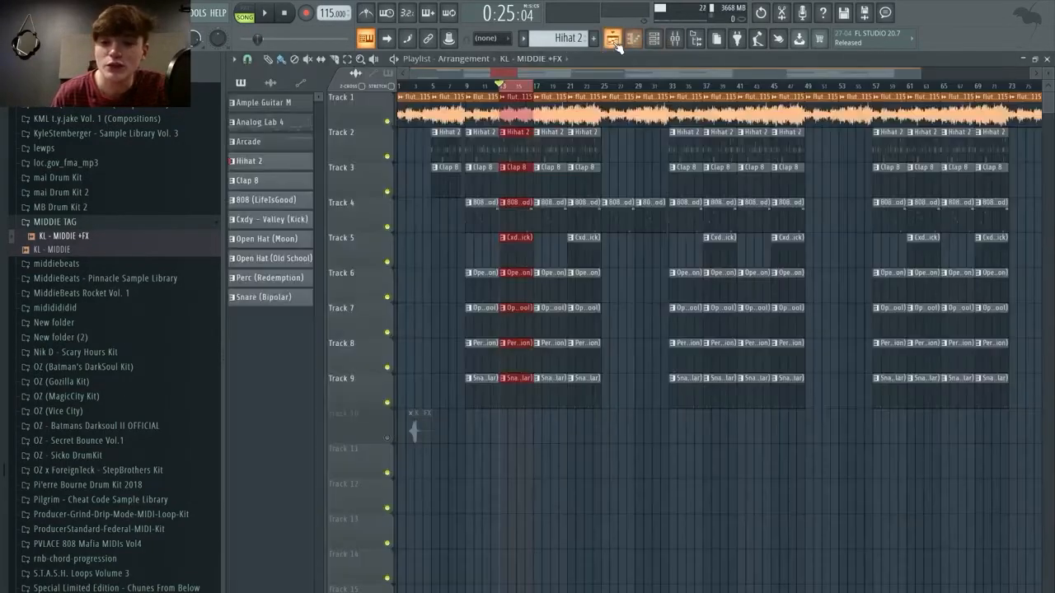
click(674, 38)
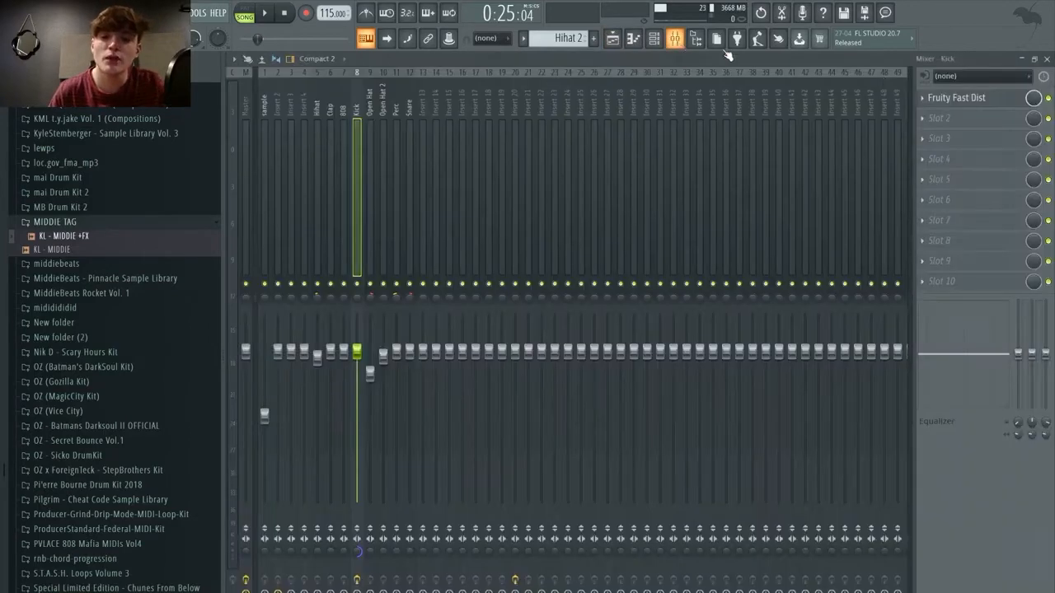
click(614, 39)
click(657, 41)
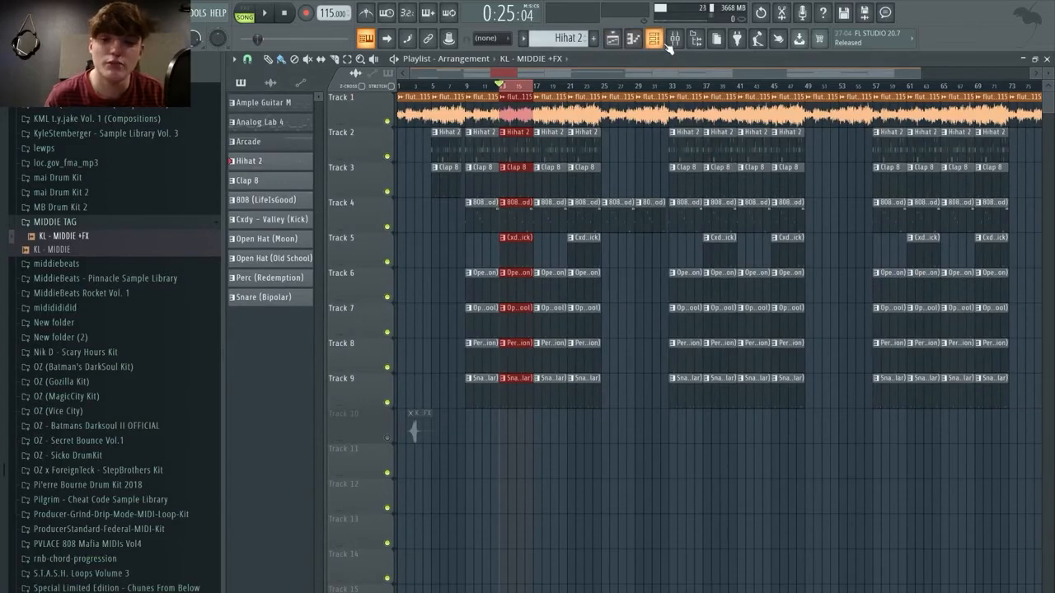
- Play the looped section with the Kick's Fruity Fast Dist bypassed and again with it enabled to compare the kick
click(675, 43)
click(674, 42)
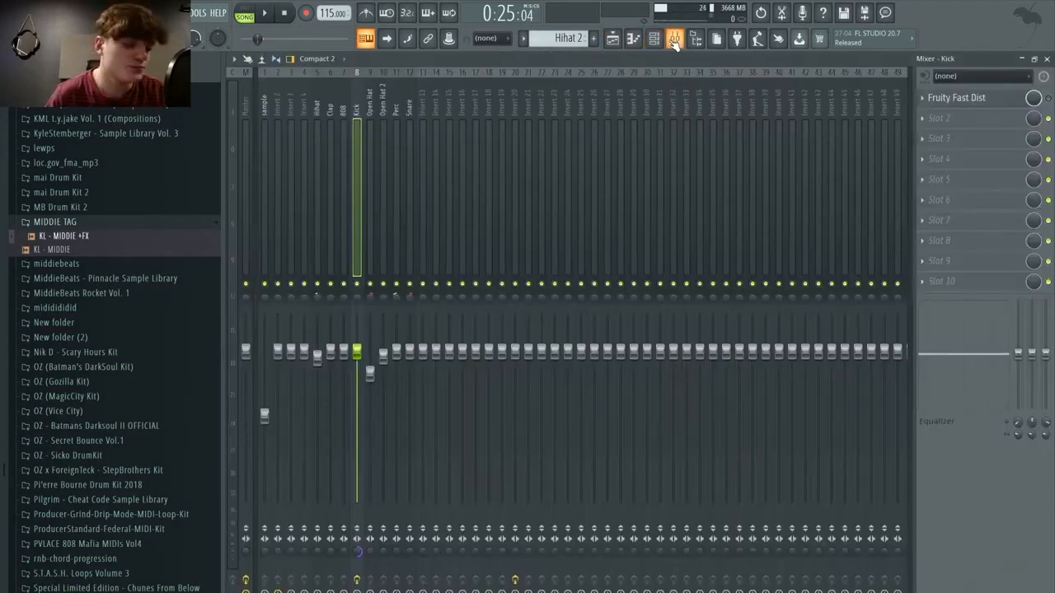
key(space)
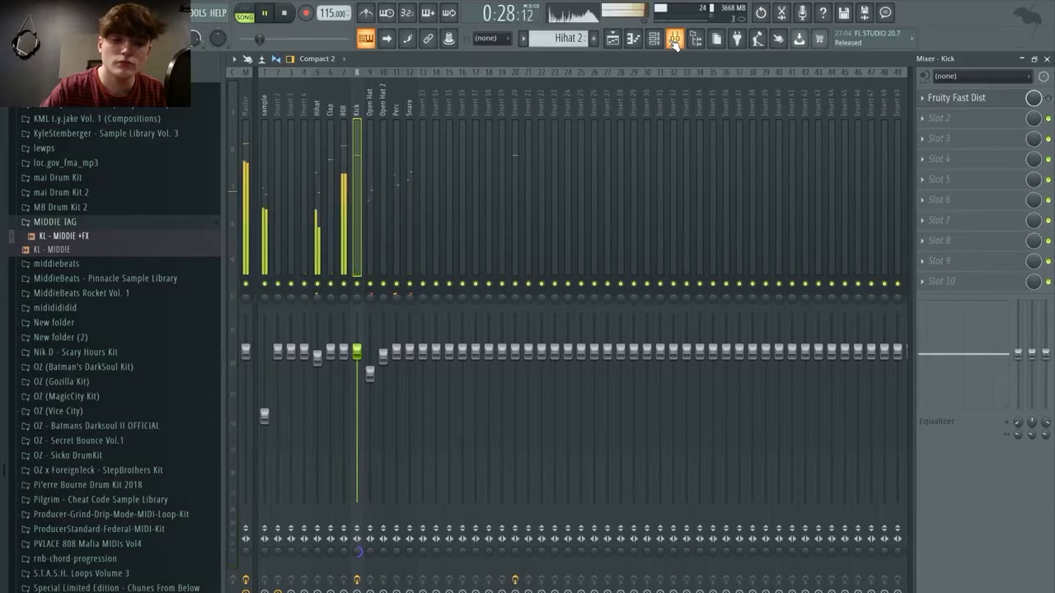
key(space)
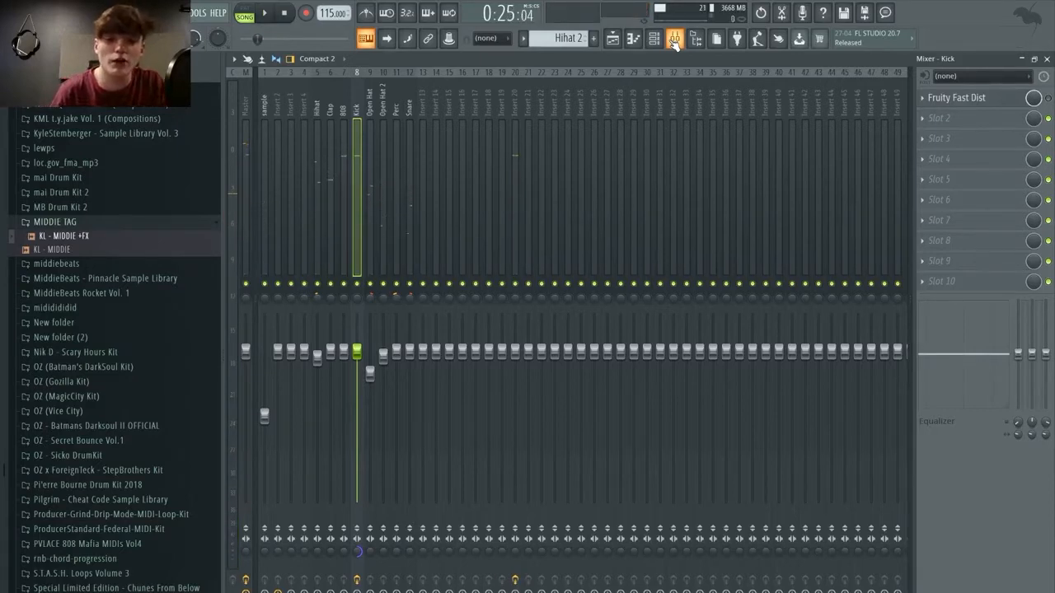
click(675, 40)
click(674, 39)
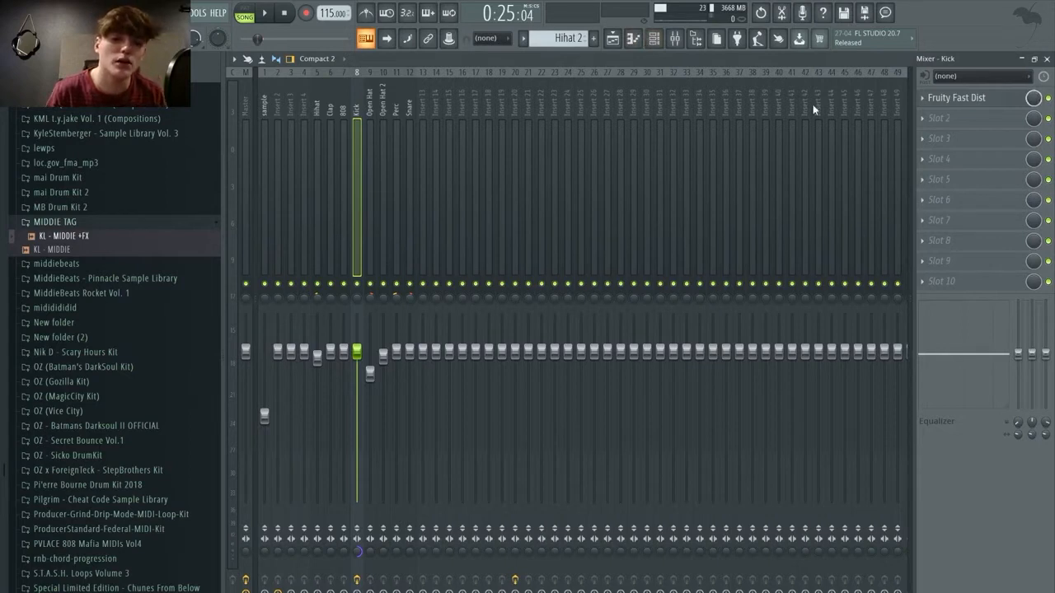
click(266, 14)
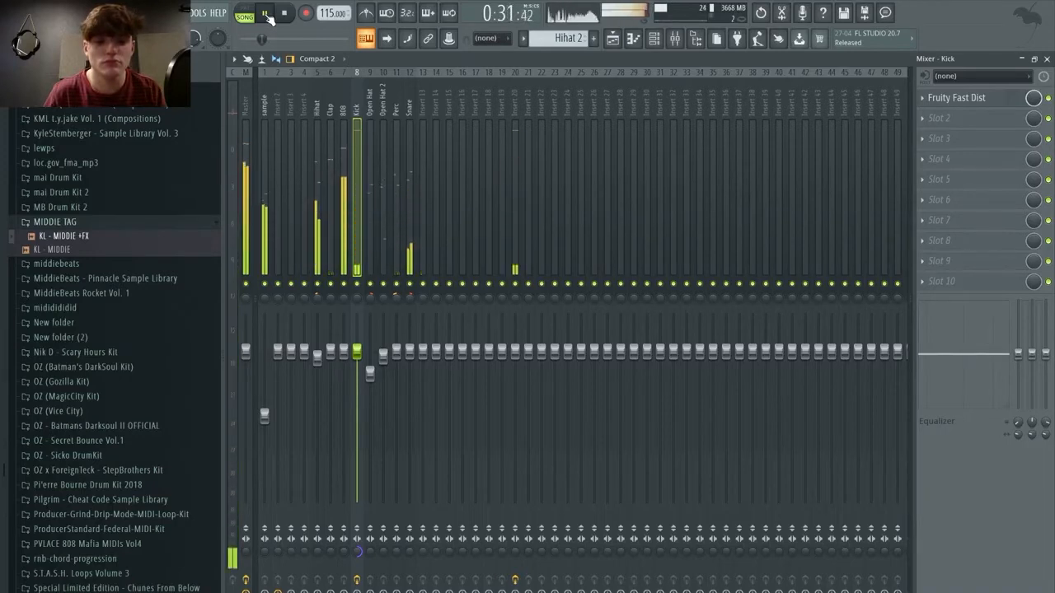
key(space)
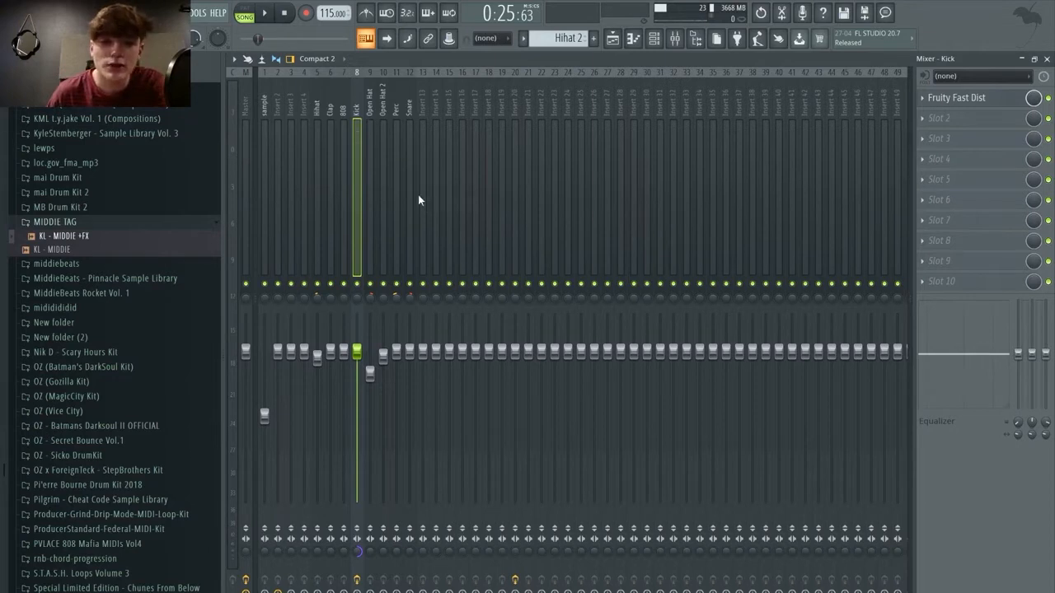
- Review the effect slots of the 808, sample, Master and Hihat mixer tracks
click(341, 148)
click(265, 123)
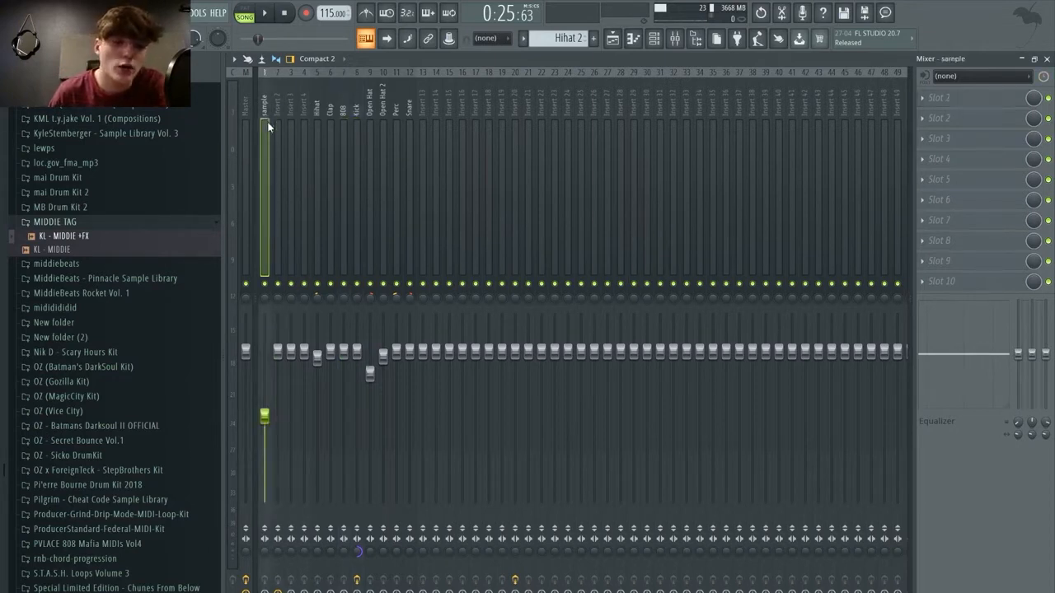
click(249, 121)
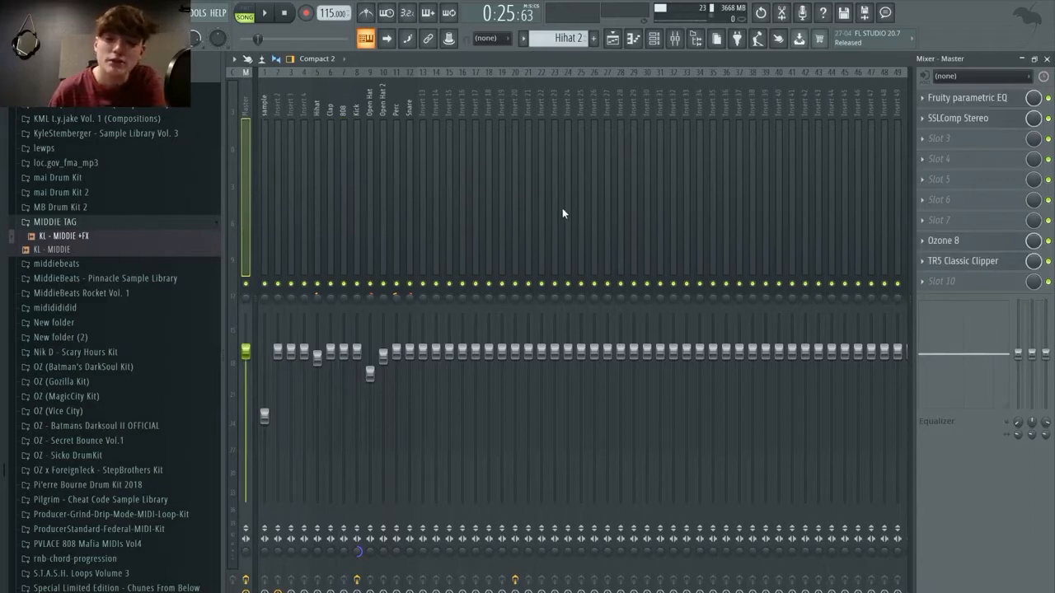
click(339, 148)
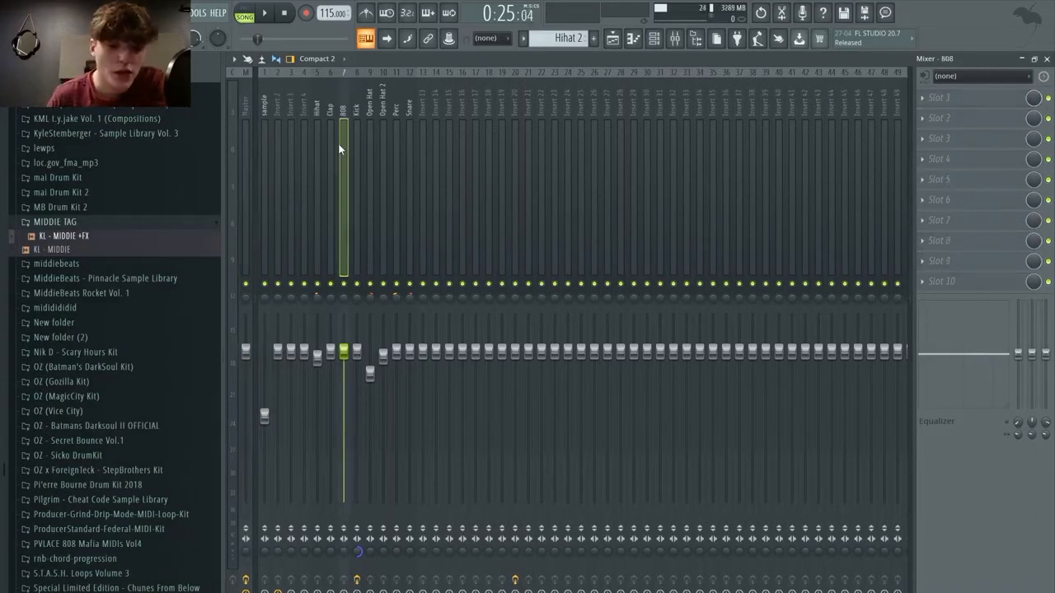
click(320, 164)
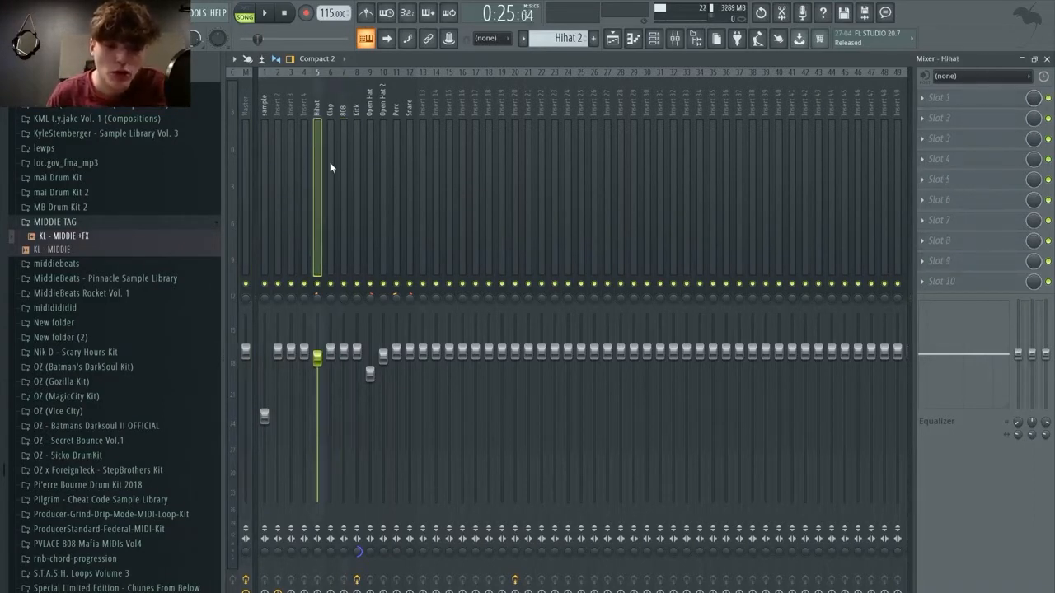
- Review the effect slots of the Perc, Hihat, Open Hat, Open Hat 2 and Snare mixer tracks
click(406, 161)
click(398, 169)
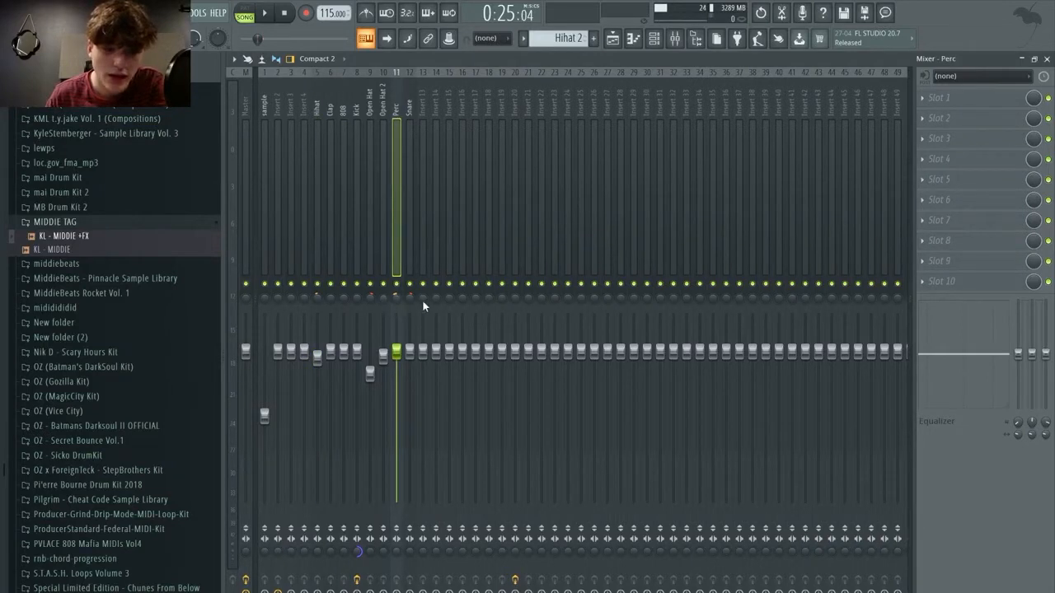
click(317, 181)
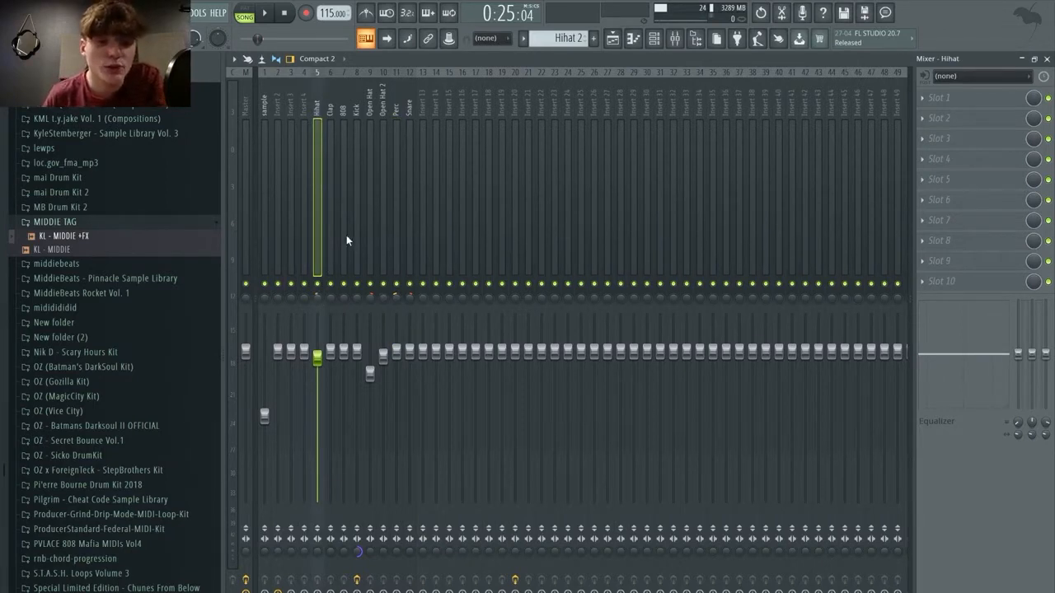
click(399, 218)
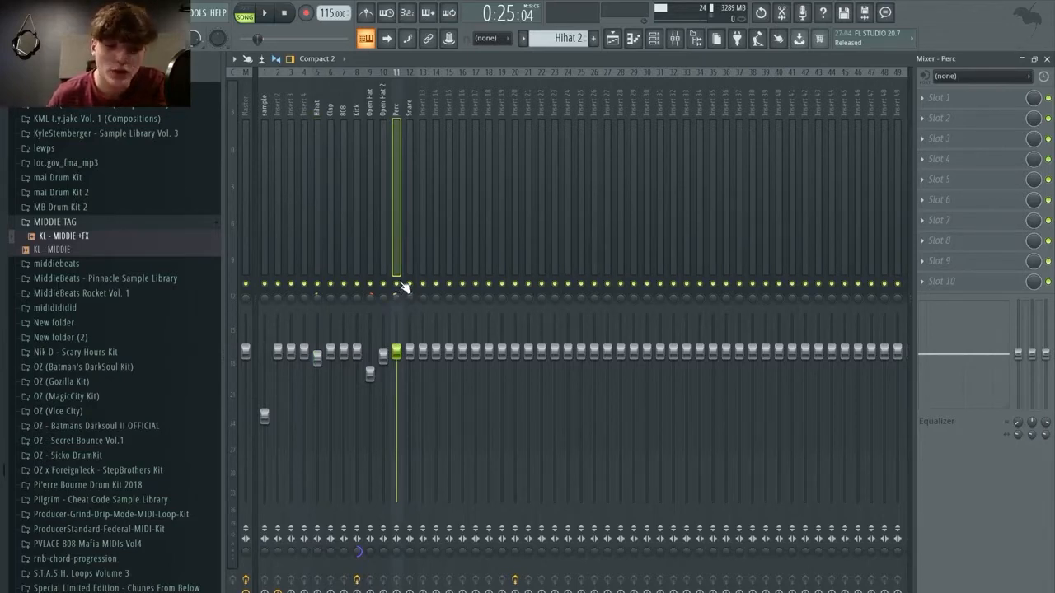
click(382, 165)
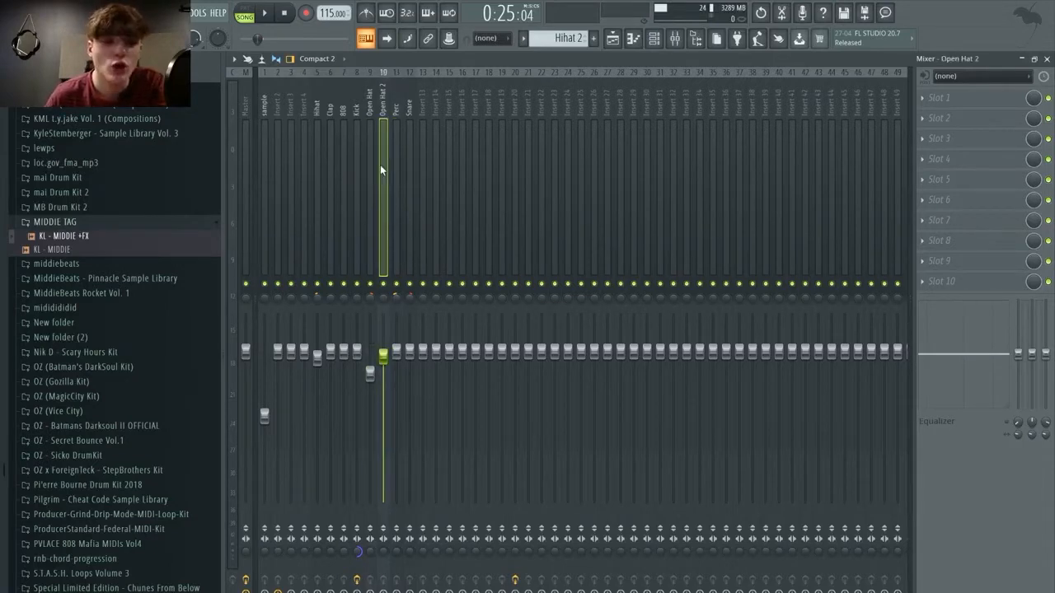
click(372, 163)
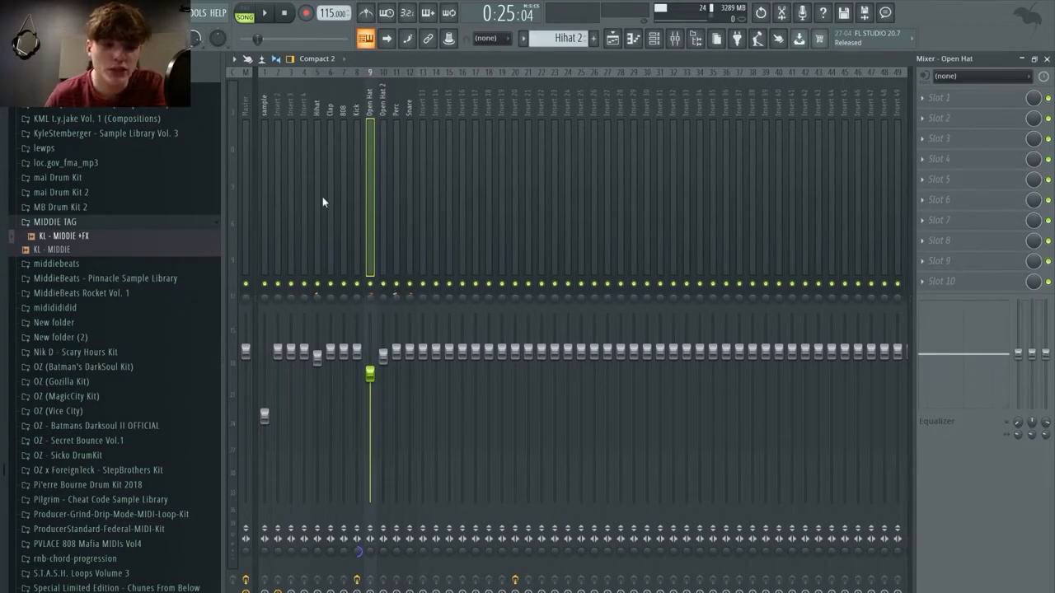
click(317, 148)
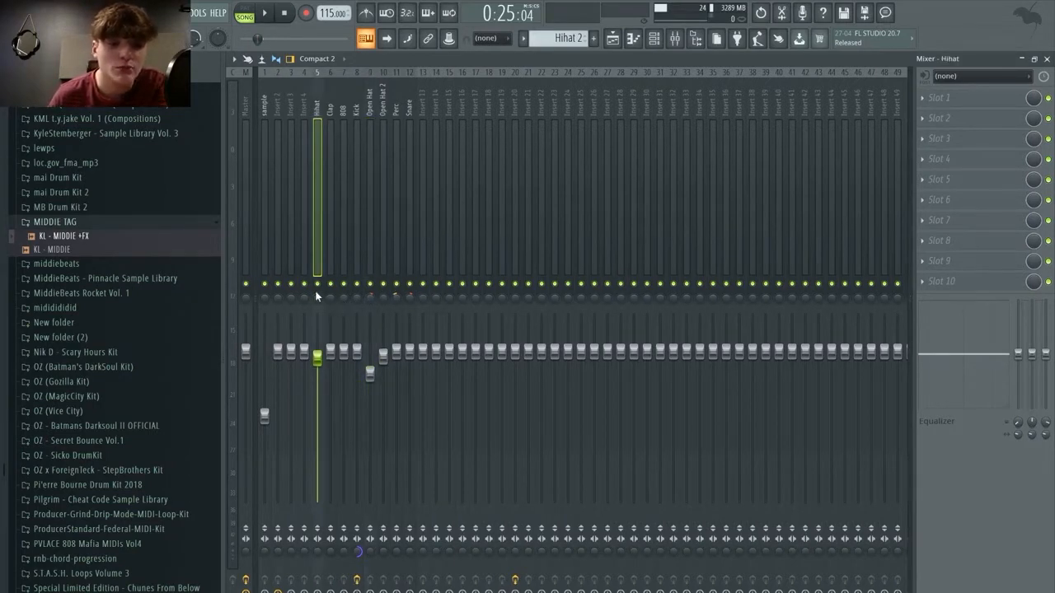
click(374, 146)
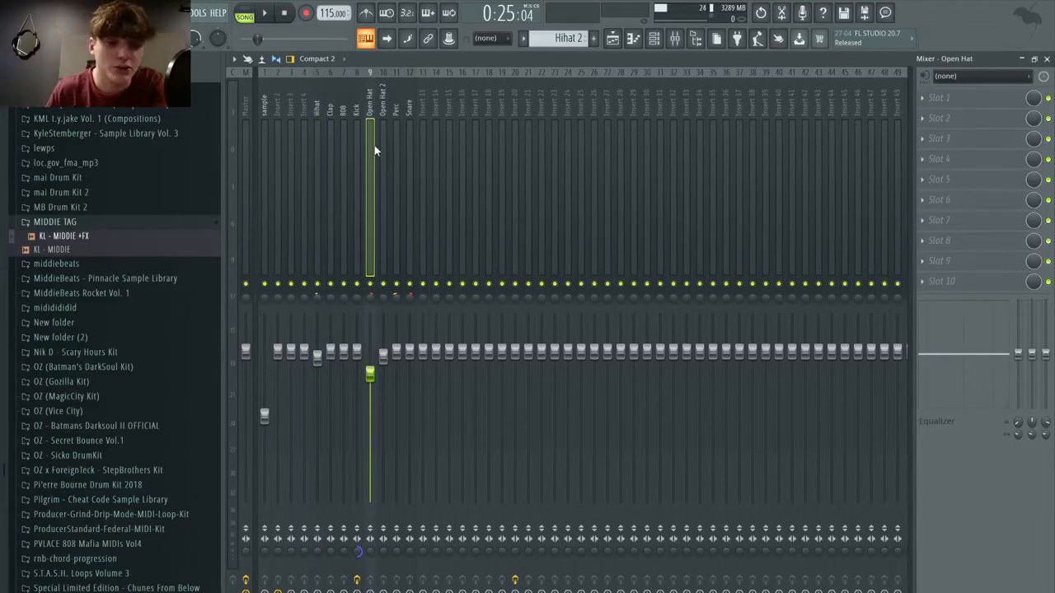
click(399, 147)
click(403, 149)
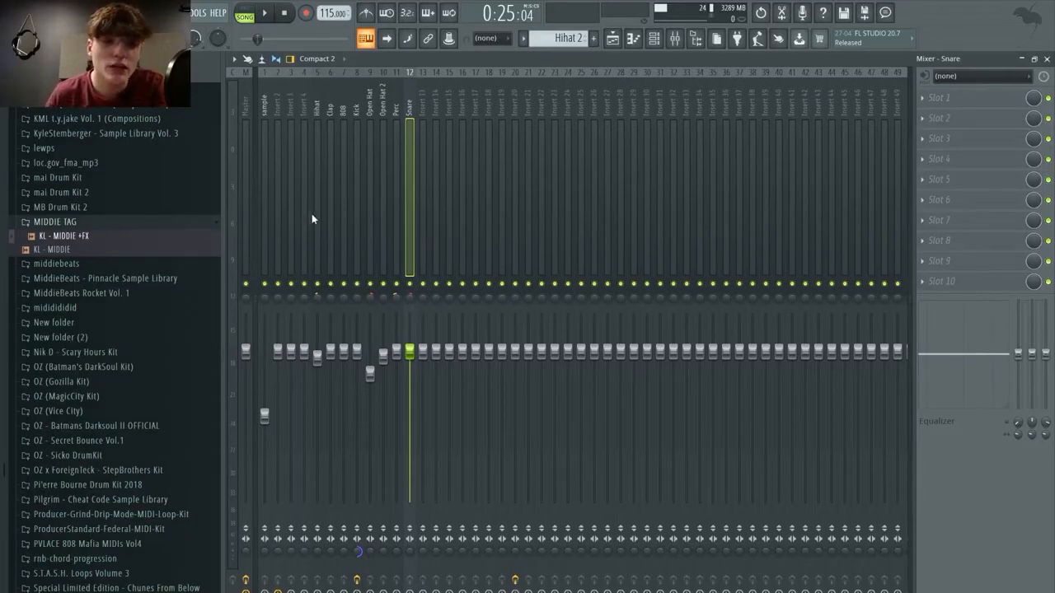
- Move Ozone 8 up one slot in the Master track's effect chain
drag(414, 172, 249, 188)
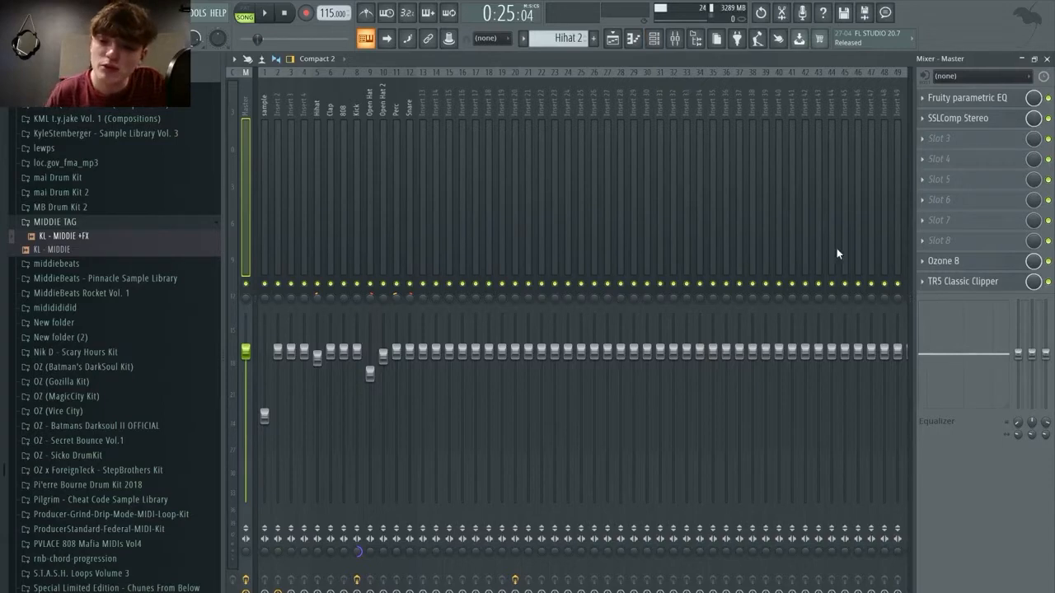
right_click(915, 261)
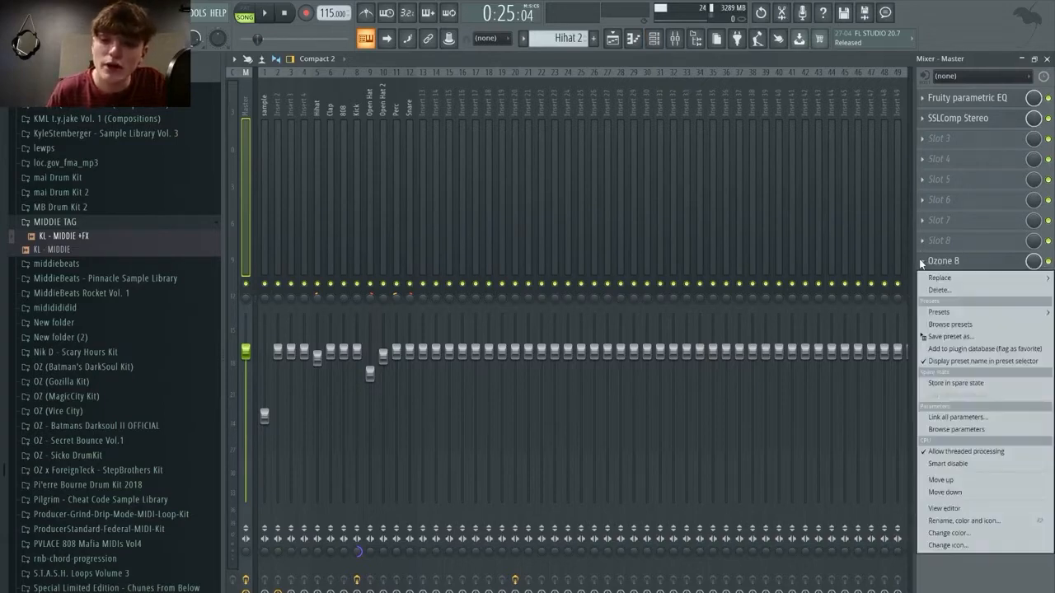
click(979, 480)
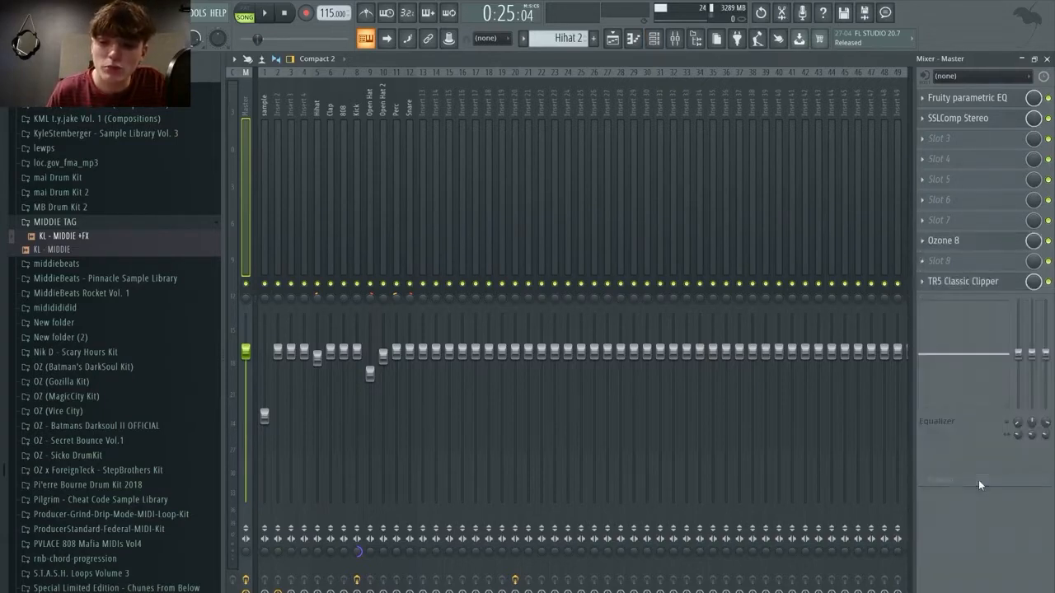
- Examine the TR5 Classic Clipper settings on the Master track and close the plugin
click(963, 281)
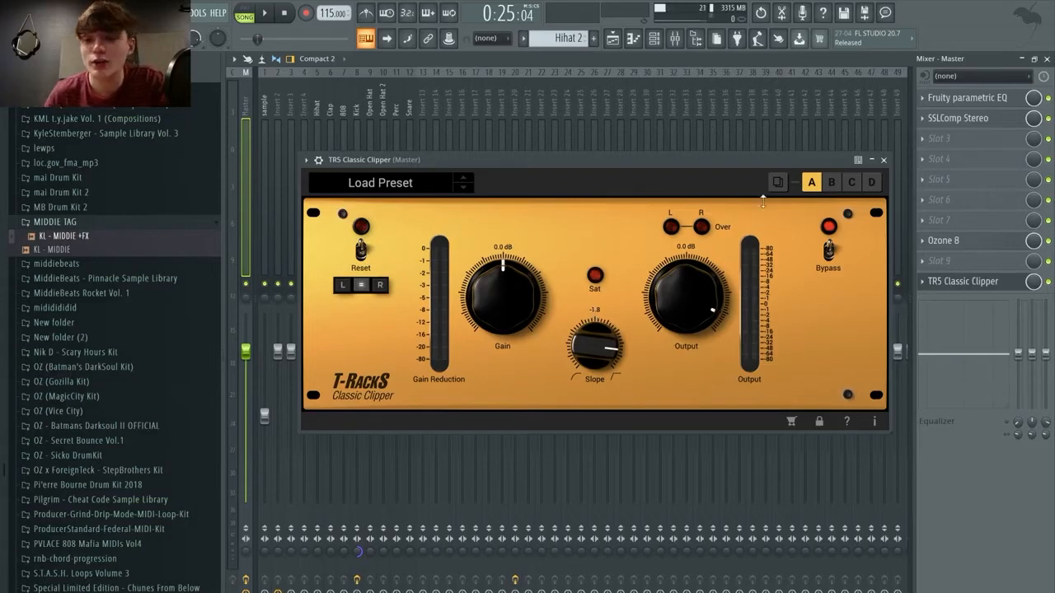
drag(624, 158, 585, 202)
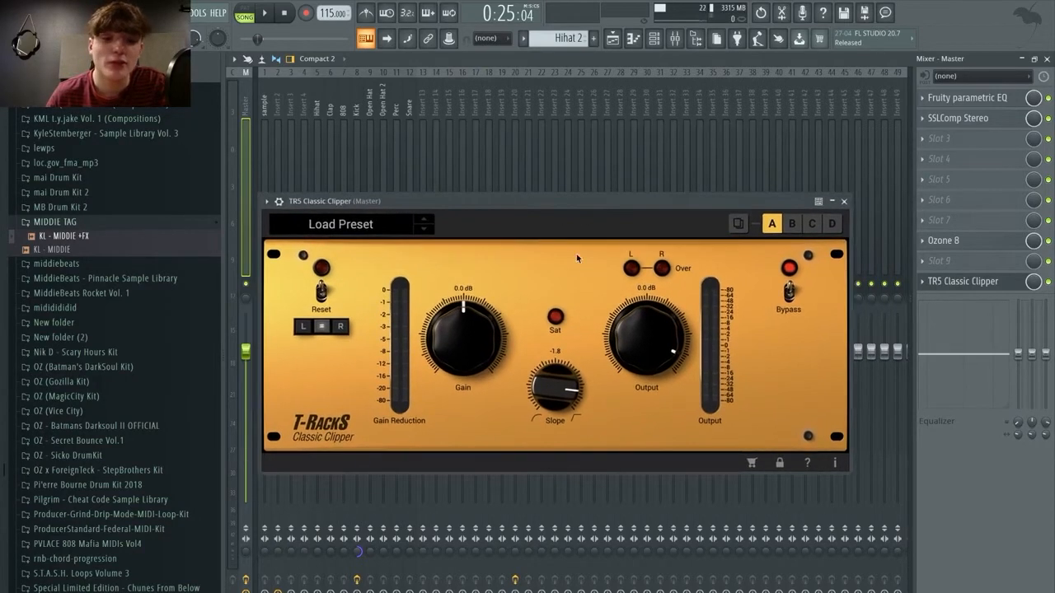
drag(496, 204, 509, 188)
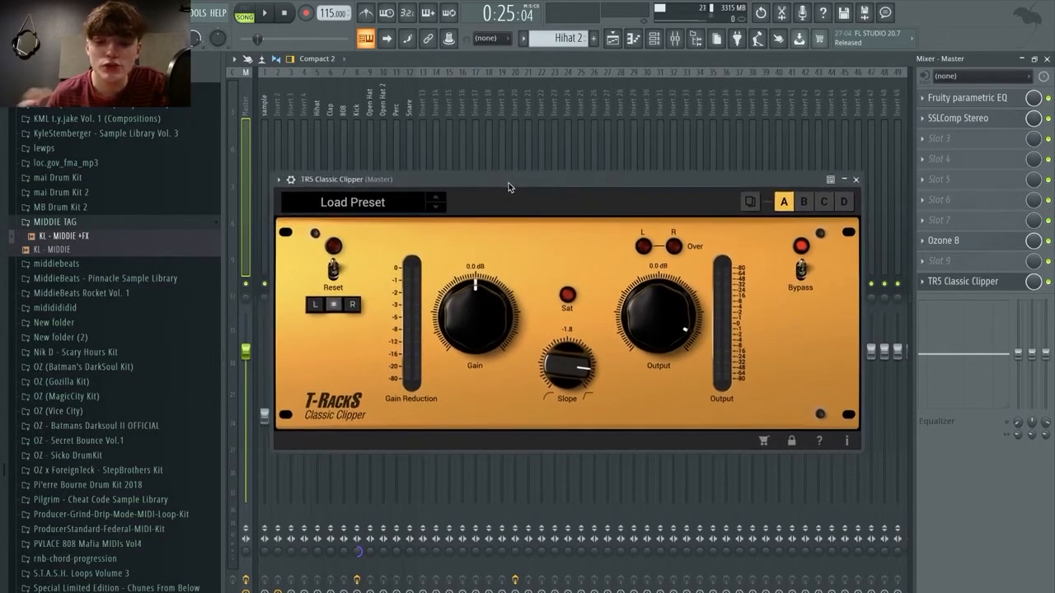
click(855, 179)
- Add a Fruity Soft Clipper to slot 9 of the Master track
click(951, 266)
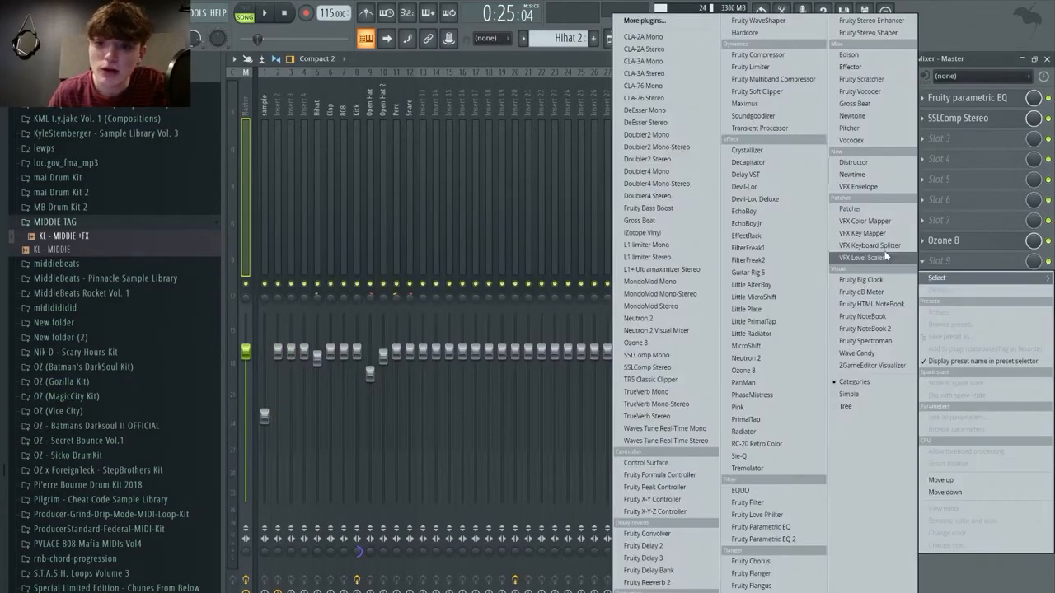
click(754, 90)
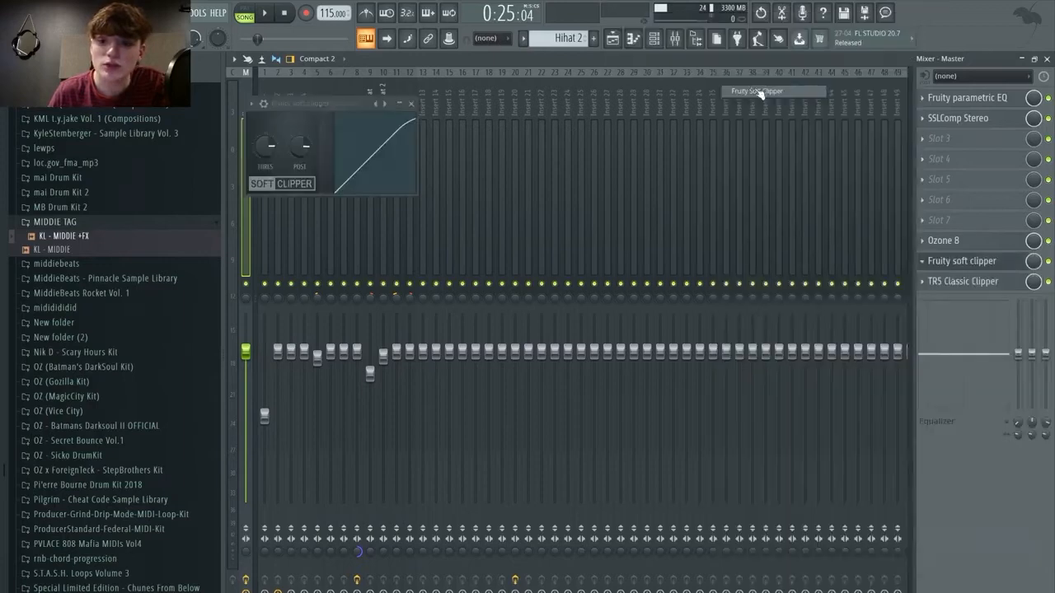
- Set the Slope of the Master's TR5 Classic Clipper to -2.0 and close the plugin
click(959, 282)
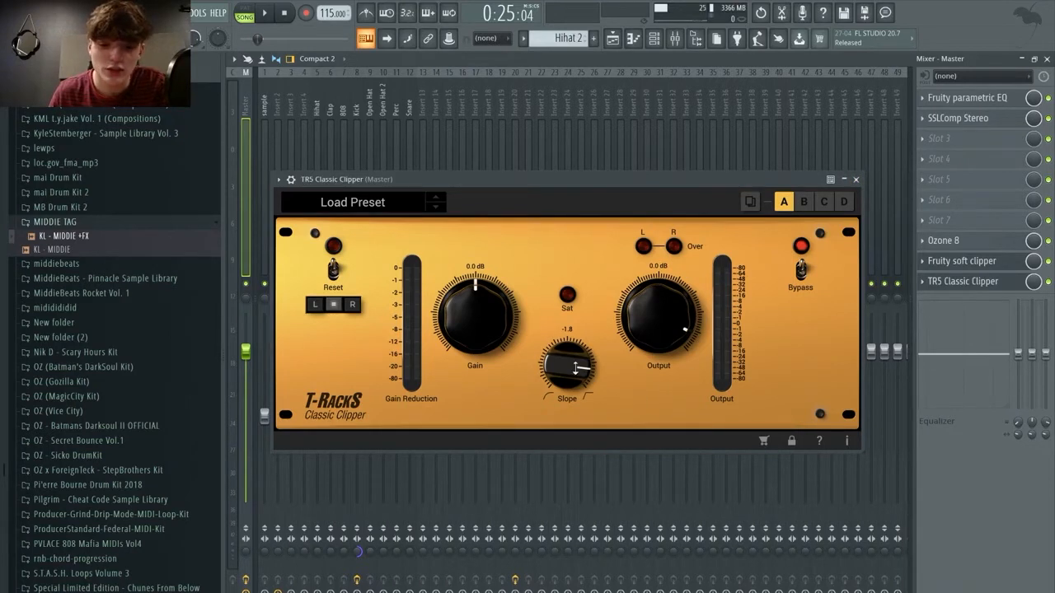
drag(564, 364, 561, 371)
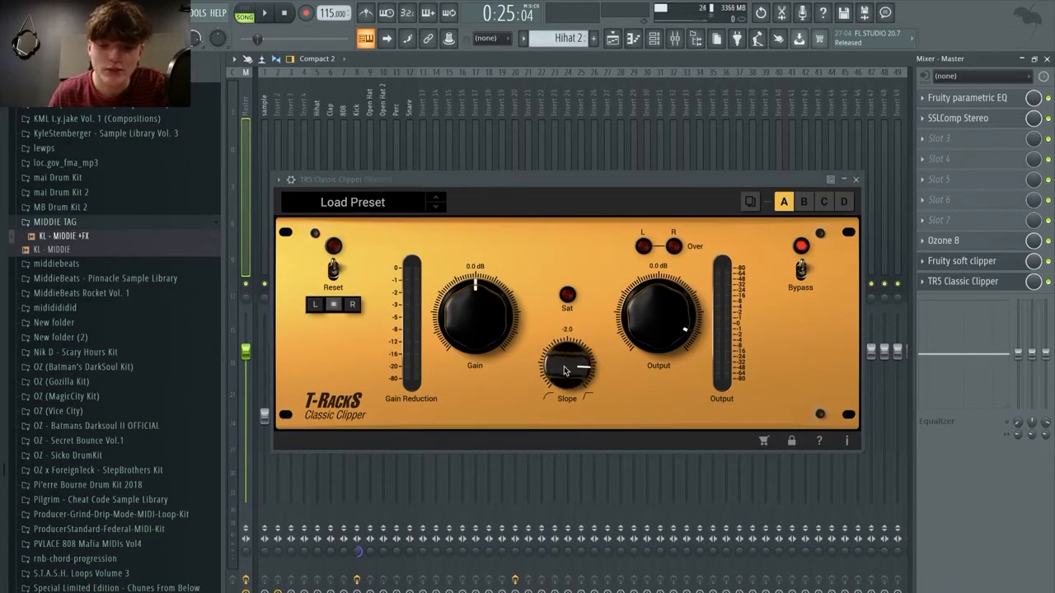
click(856, 179)
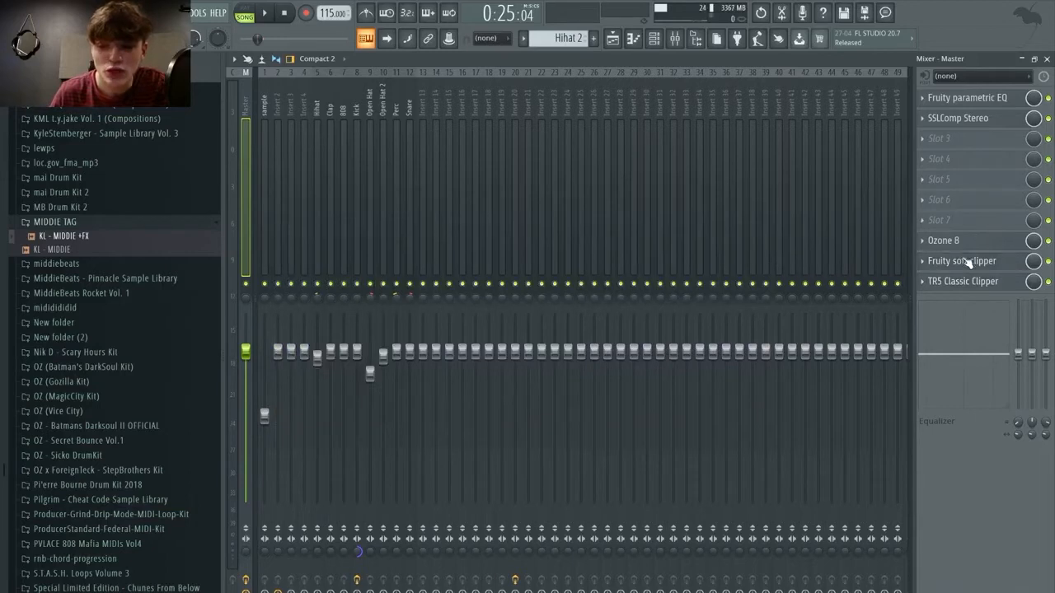
- Inspect the Fruity soft clipper on the Master track, close it and delete it from its slot
click(965, 262)
drag(306, 102, 401, 131)
mouse_move(361, 176)
mouse_down()
mouse_move(361, 155)
mouse_move(363, 198)
mouse_move(364, 176)
mouse_up()
click(508, 134)
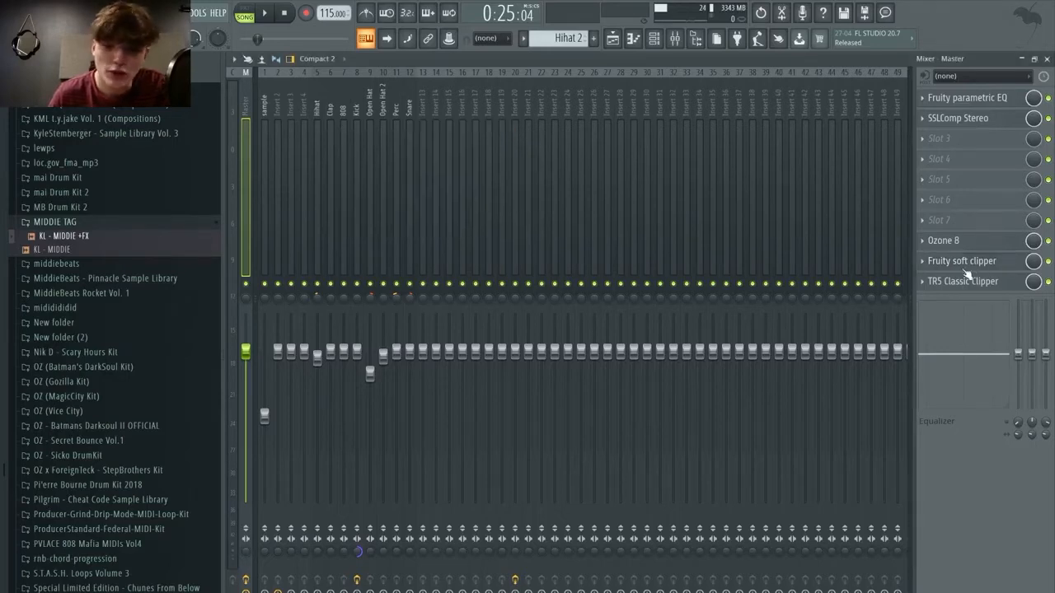
click(923, 262)
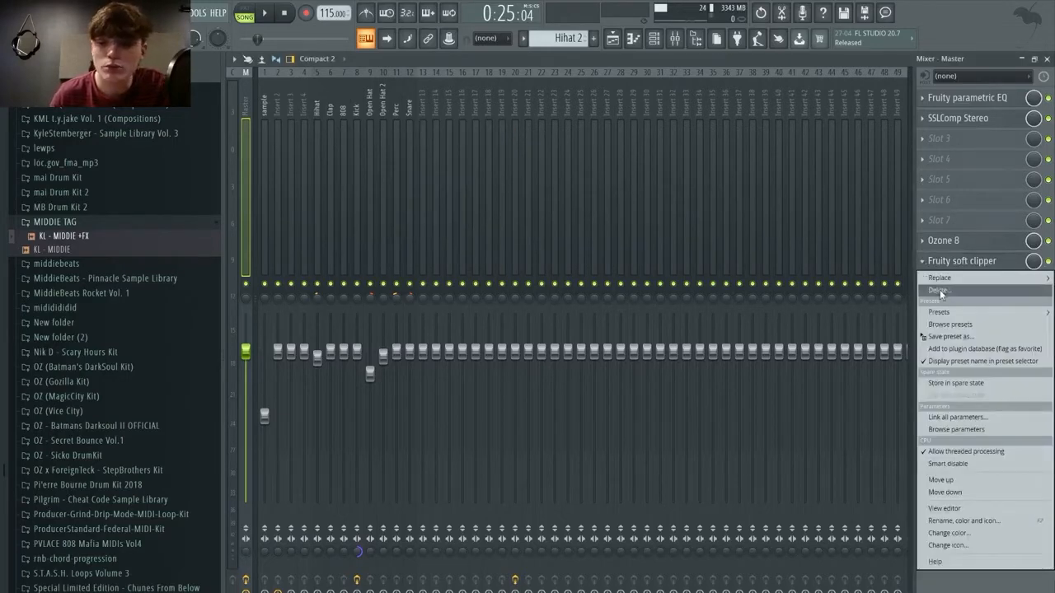
click(939, 290)
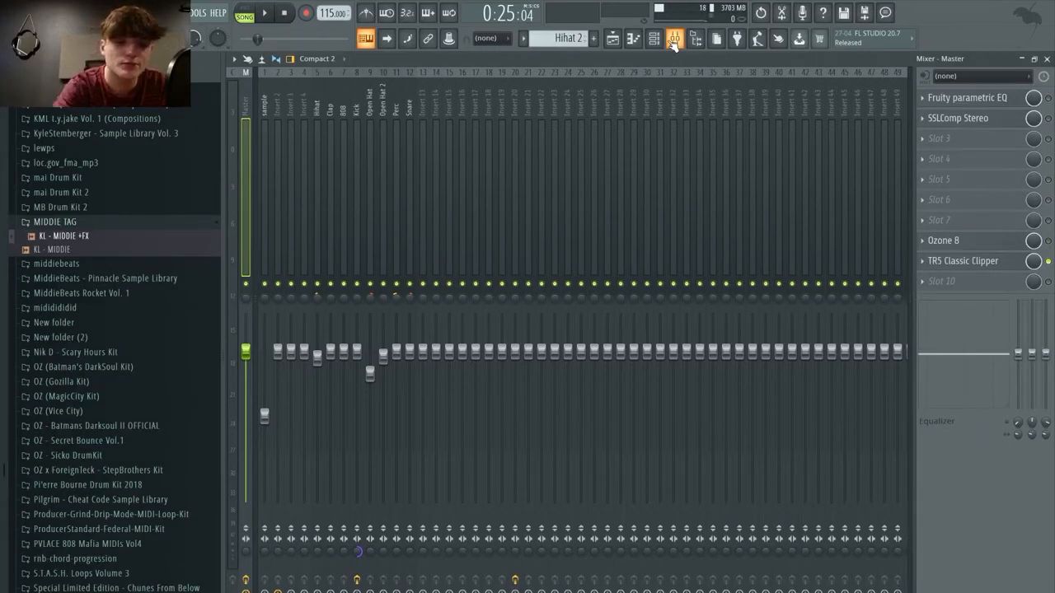
- Play the looped section to hear the effect of the Master's TR5 Classic Clipper, and stop playback
key(space)
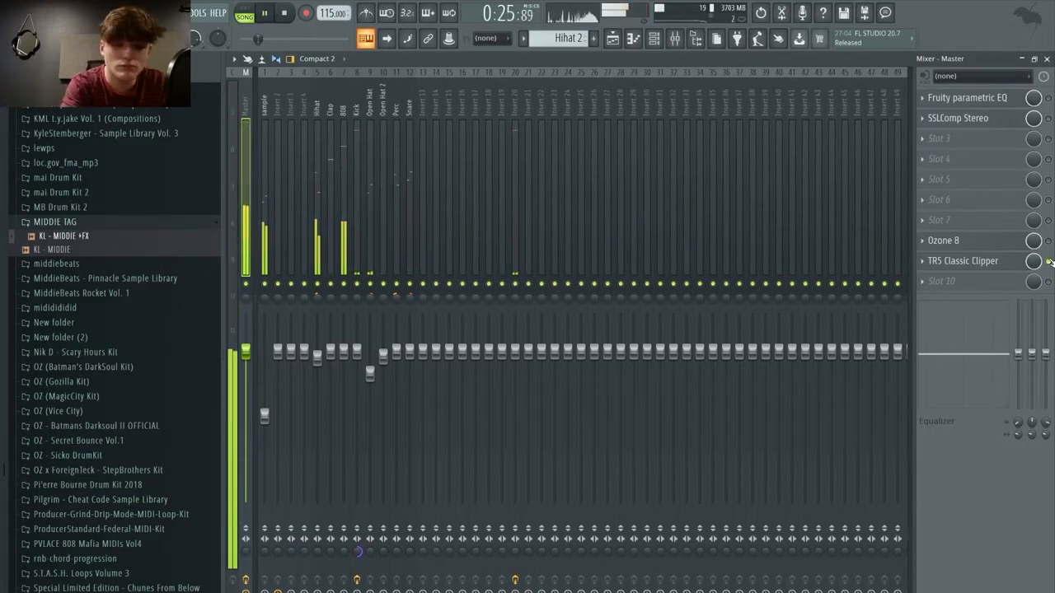
key(space)
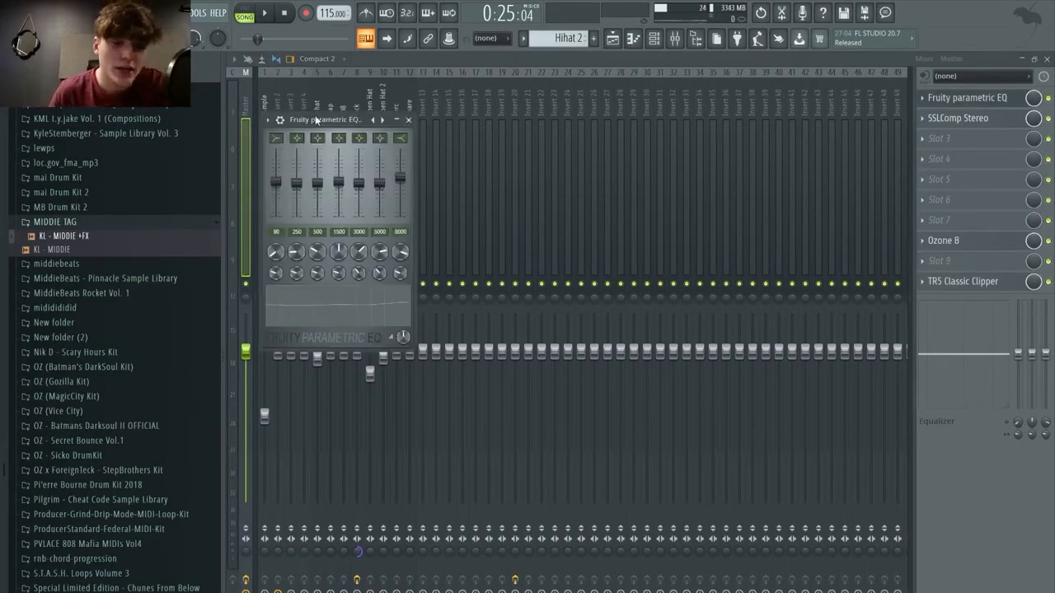
- Examine the band levels in the Master's Fruity parametric EQ, especially the 8000 Hz high shelf
drag(317, 122, 505, 112)
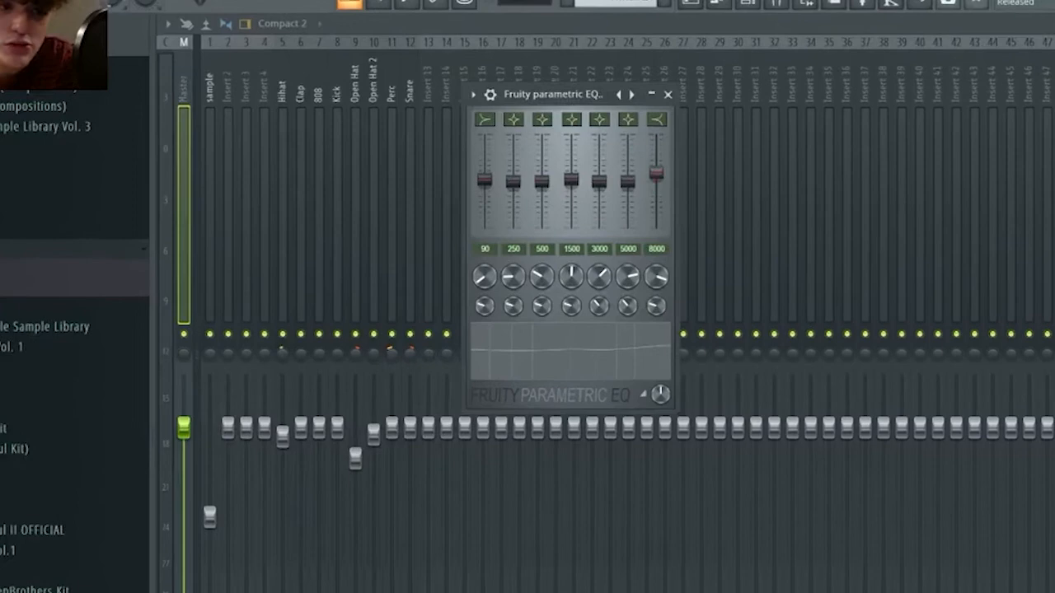
right_click(617, 170)
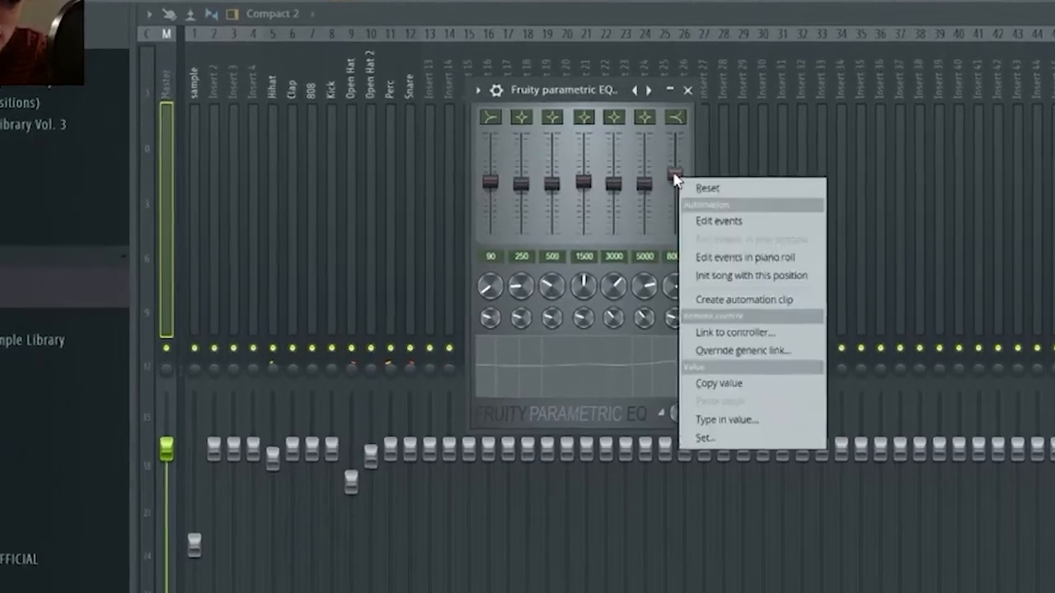
click(691, 172)
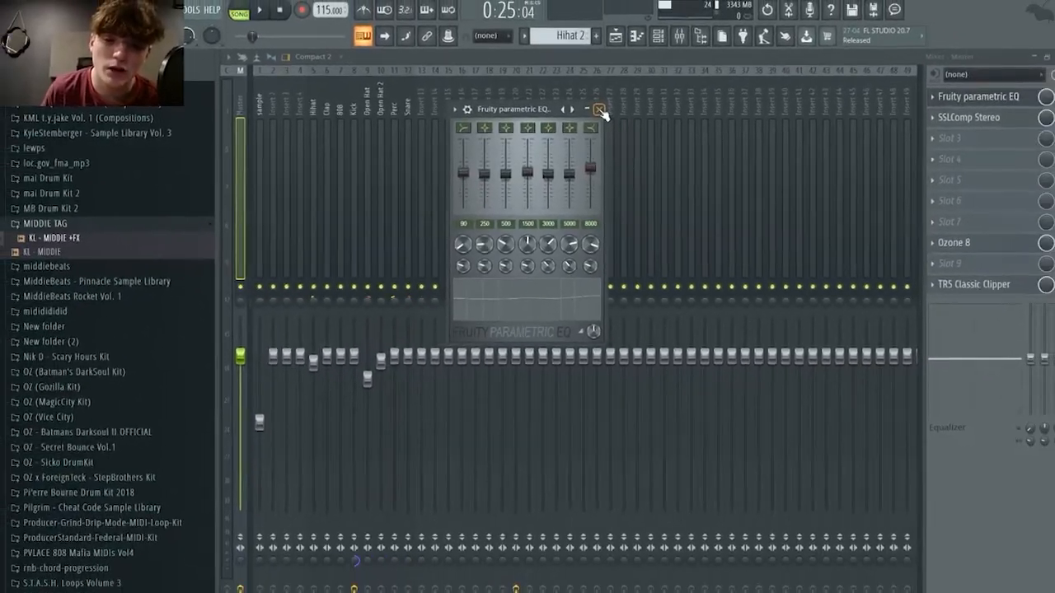
click(655, 89)
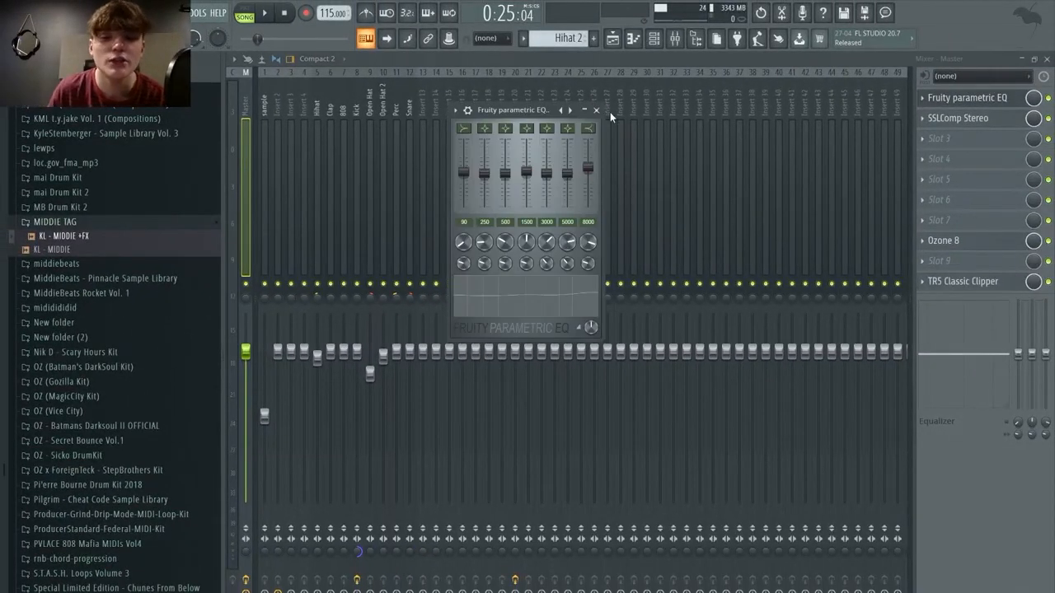
mouse_move(488, 114)
mouse_down()
mouse_move(483, 83)
mouse_move(494, 116)
mouse_up()
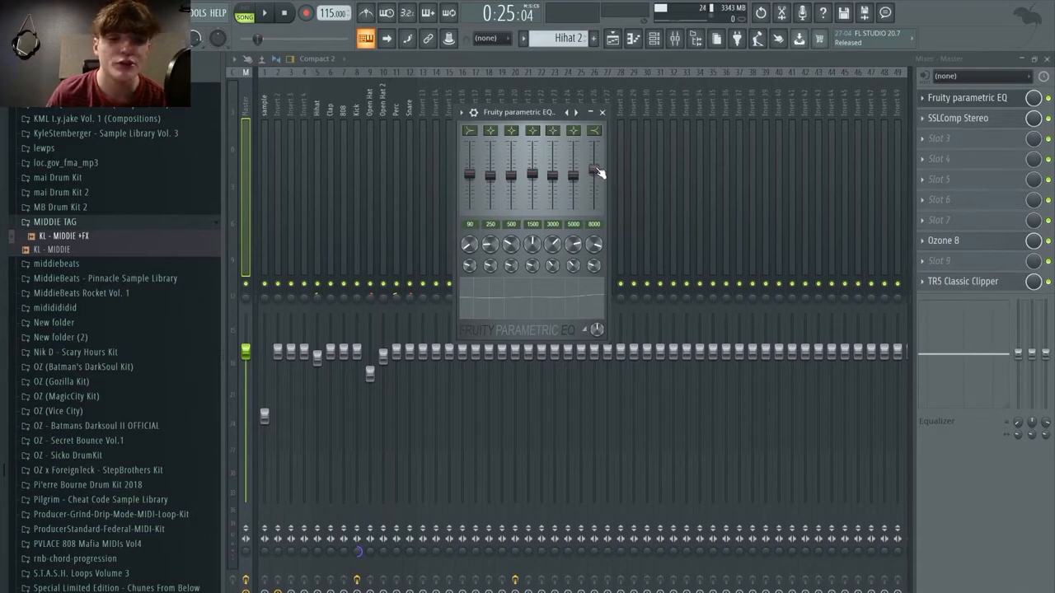
drag(523, 113, 535, 122)
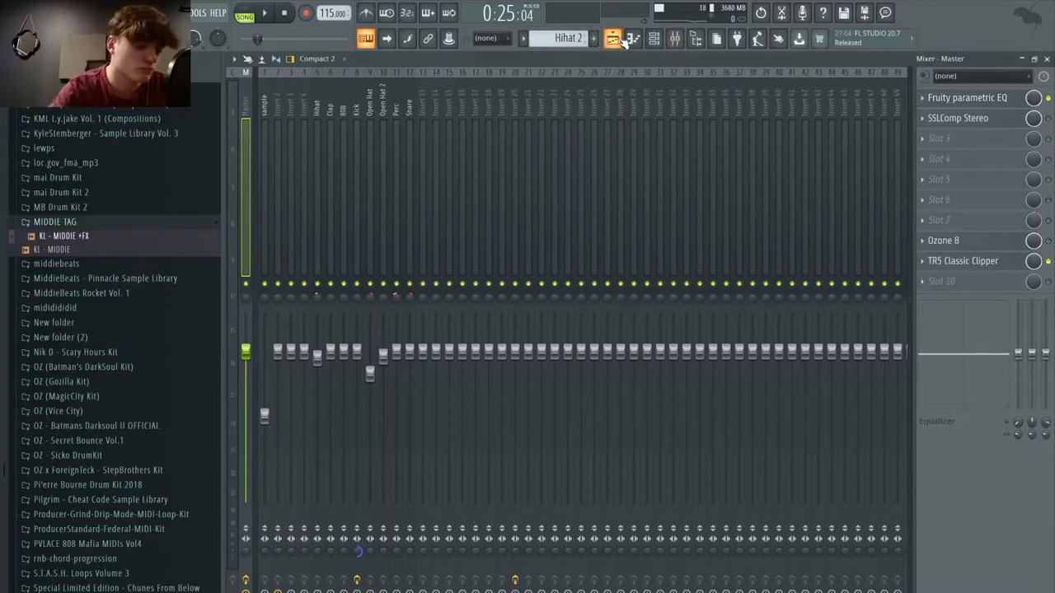
- Play the looped section with the Master's Fruity parametric EQ bypassed and enabled to compare the sound
key(space)
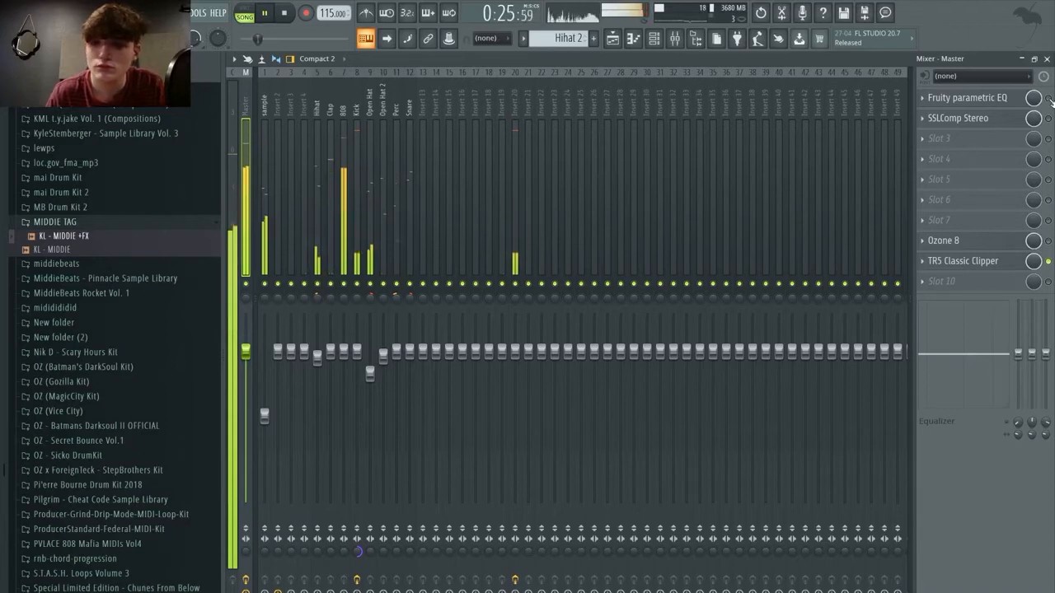
click(1050, 99)
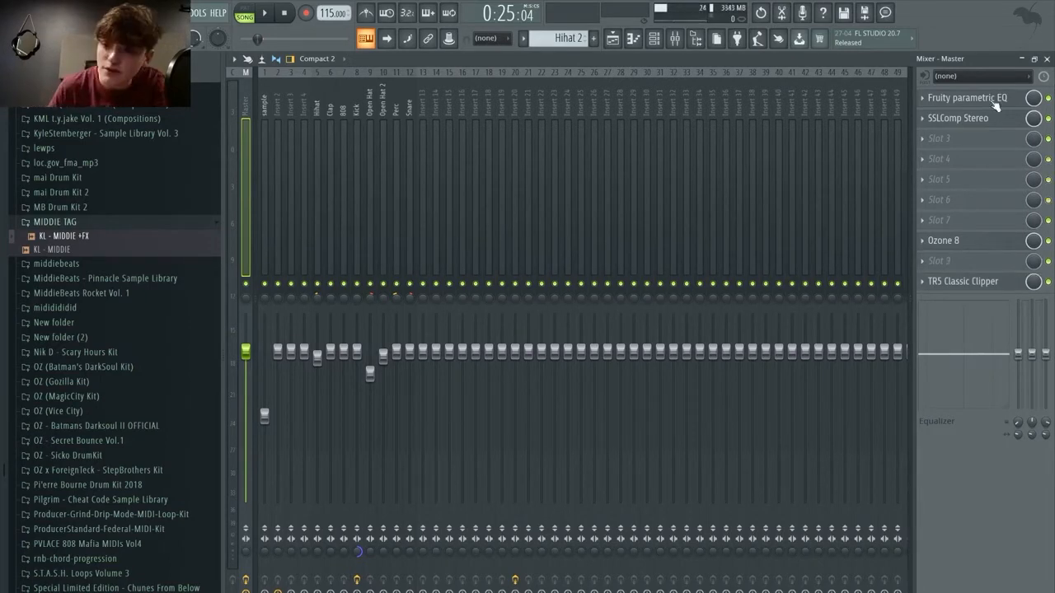
- Open the Master's SSLComp Stereo compressor and turn its threshold up to the +15 maximum
click(987, 121)
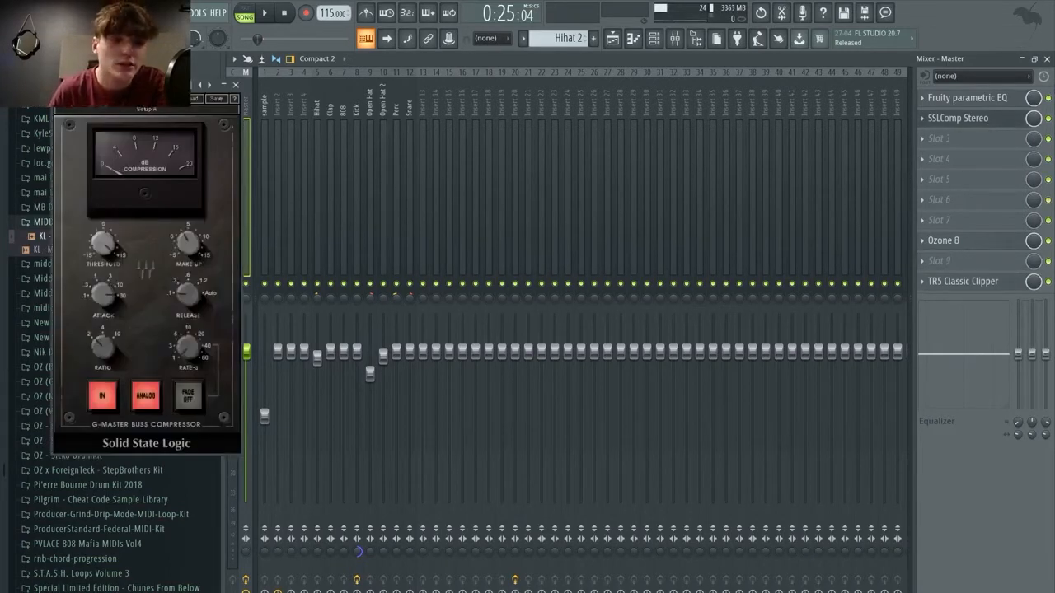
drag(103, 97, 516, 100)
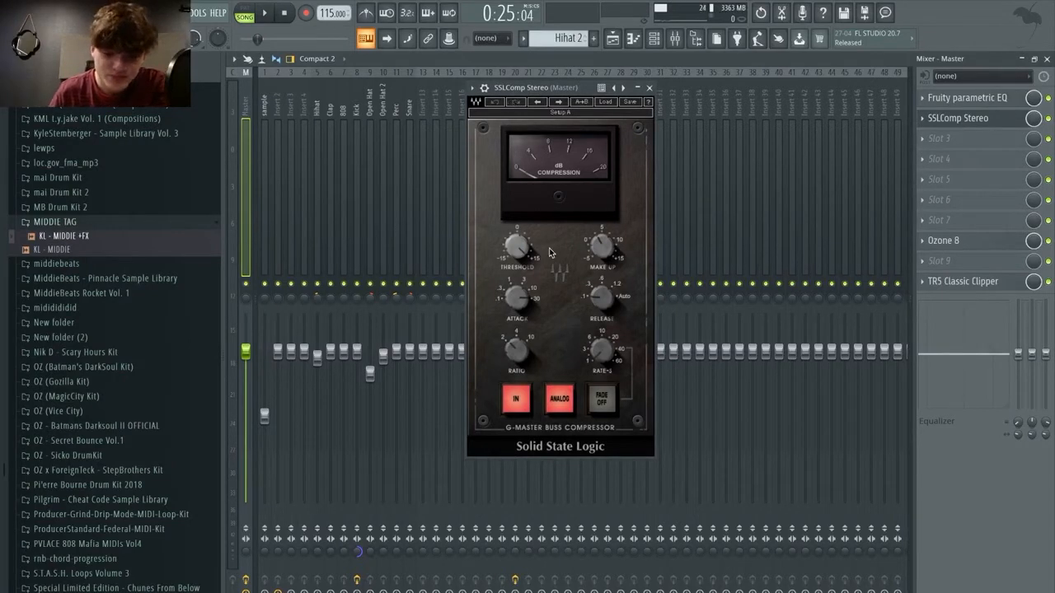
drag(517, 246, 517, 238)
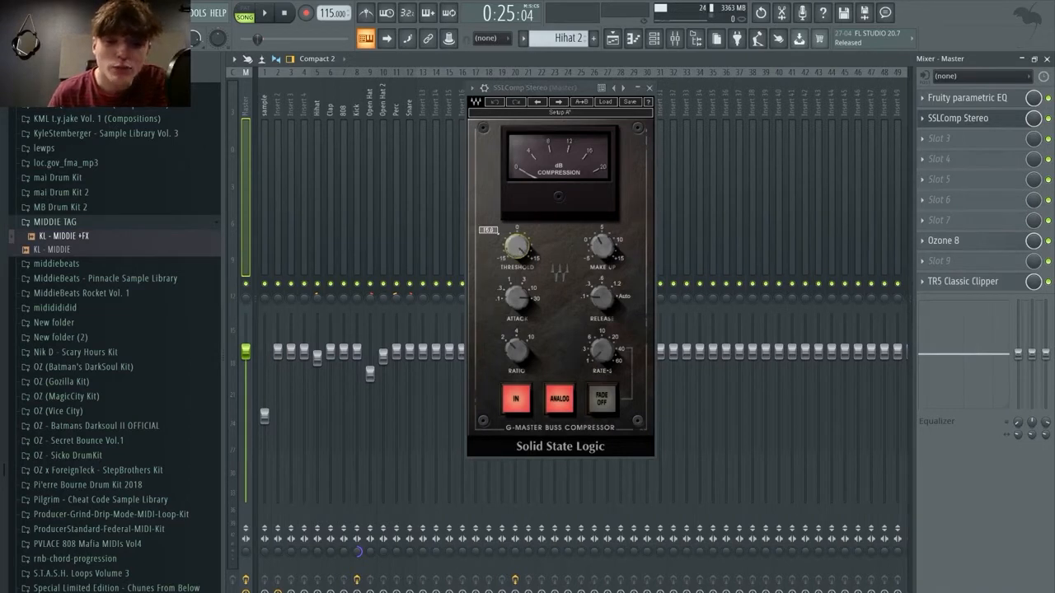
drag(519, 248, 519, 225)
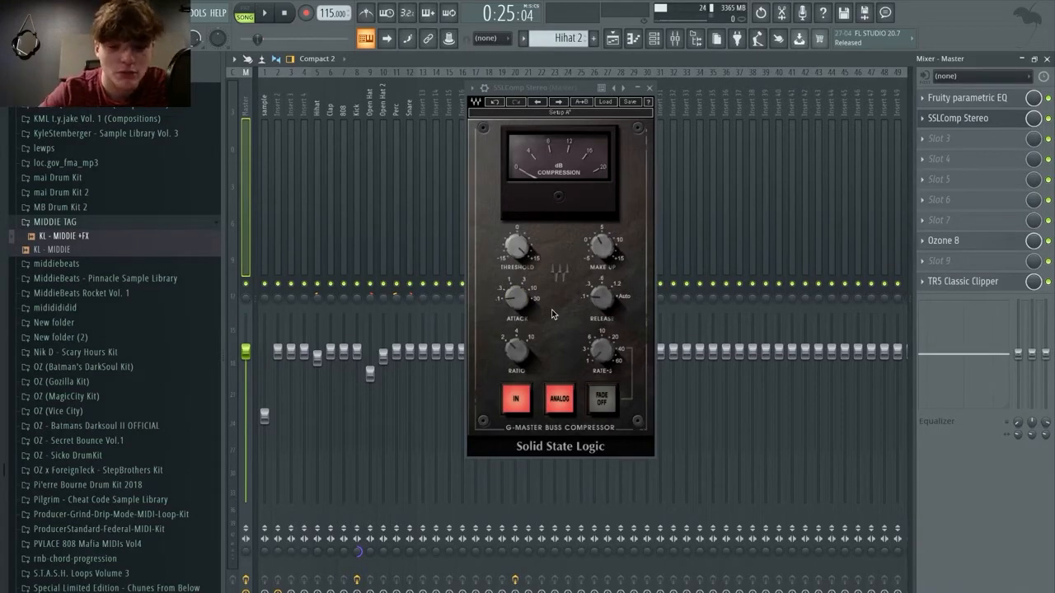
- Adjust the attack of the Master's SSLComp Stereo compressor, setting it to 30
drag(523, 298, 516, 293)
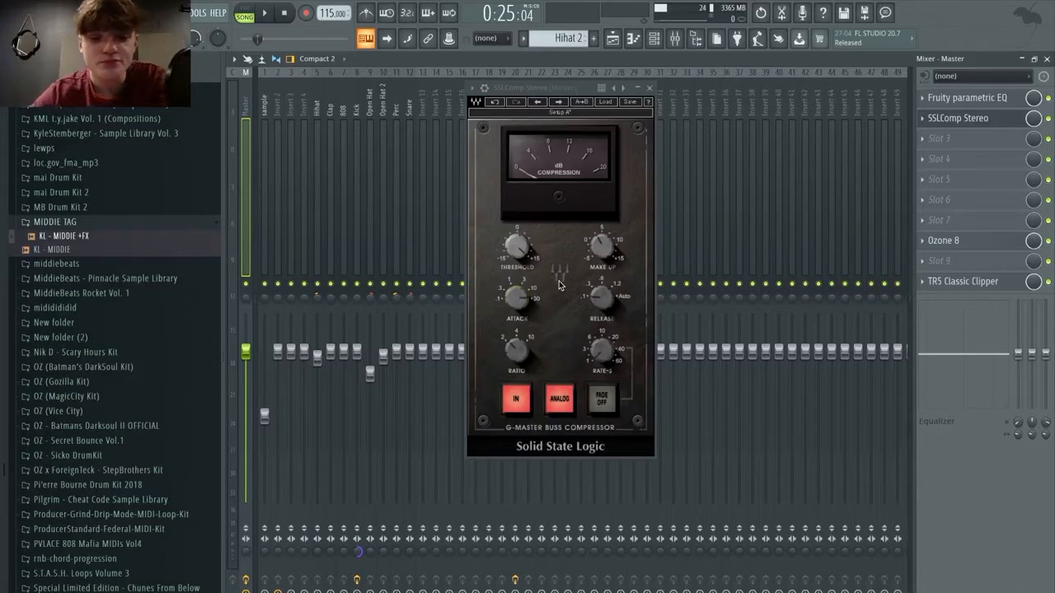
drag(521, 298, 521, 302)
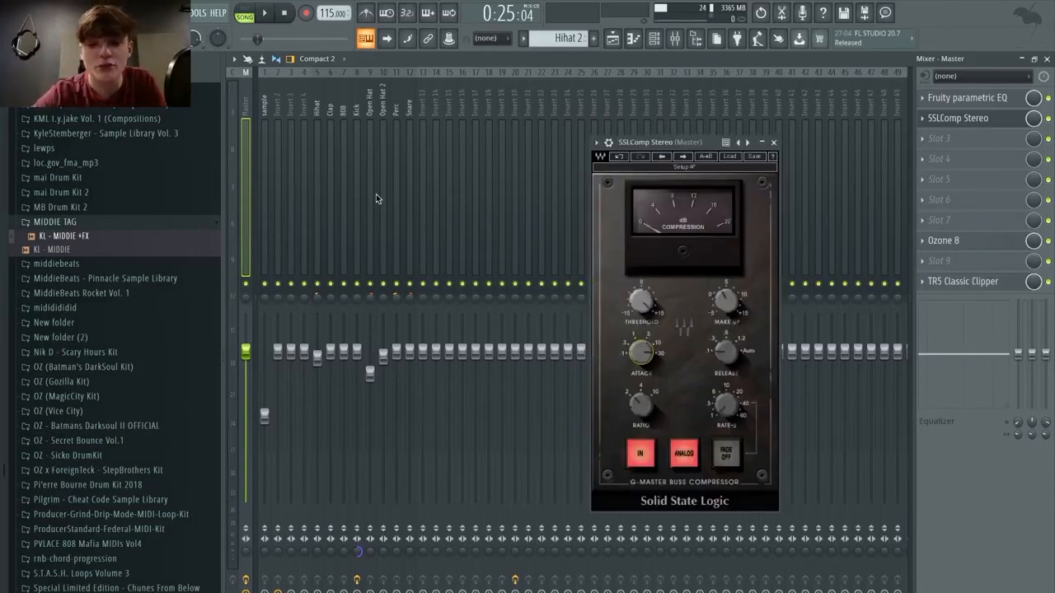
drag(657, 145, 478, 96)
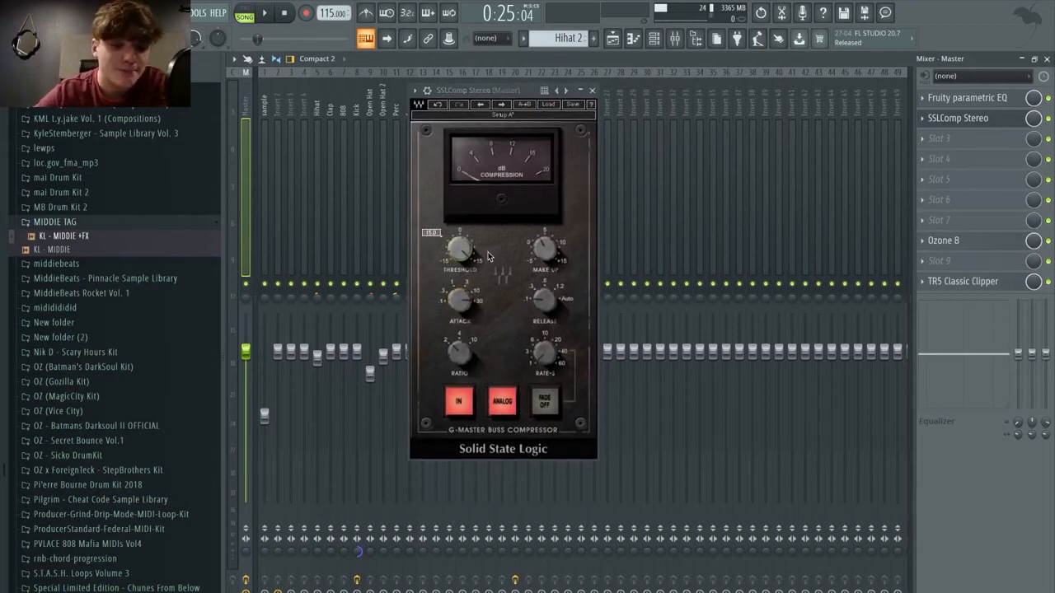
drag(465, 296, 465, 319)
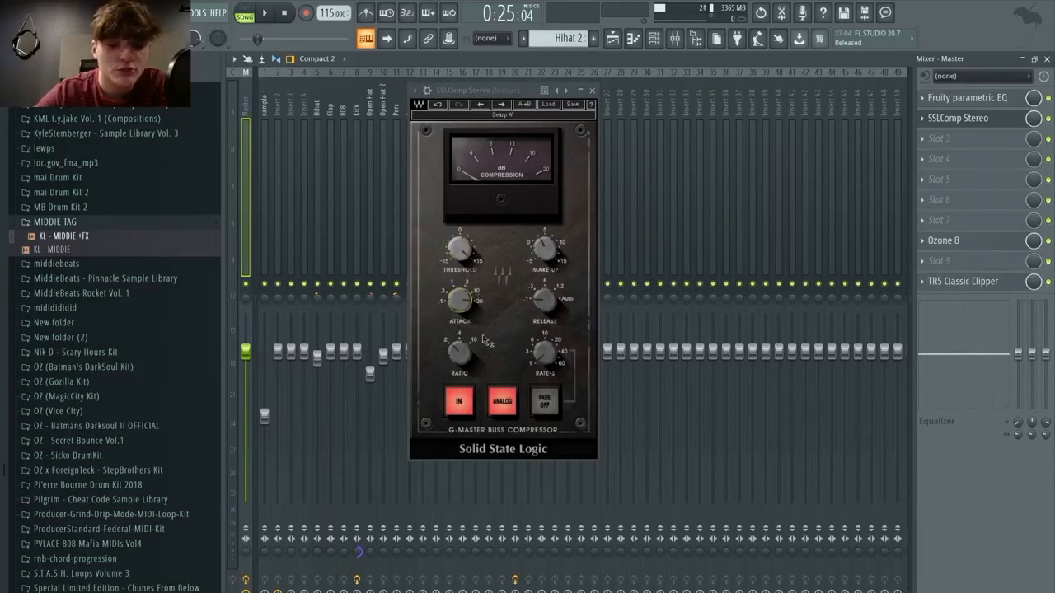
mouse_move(462, 320)
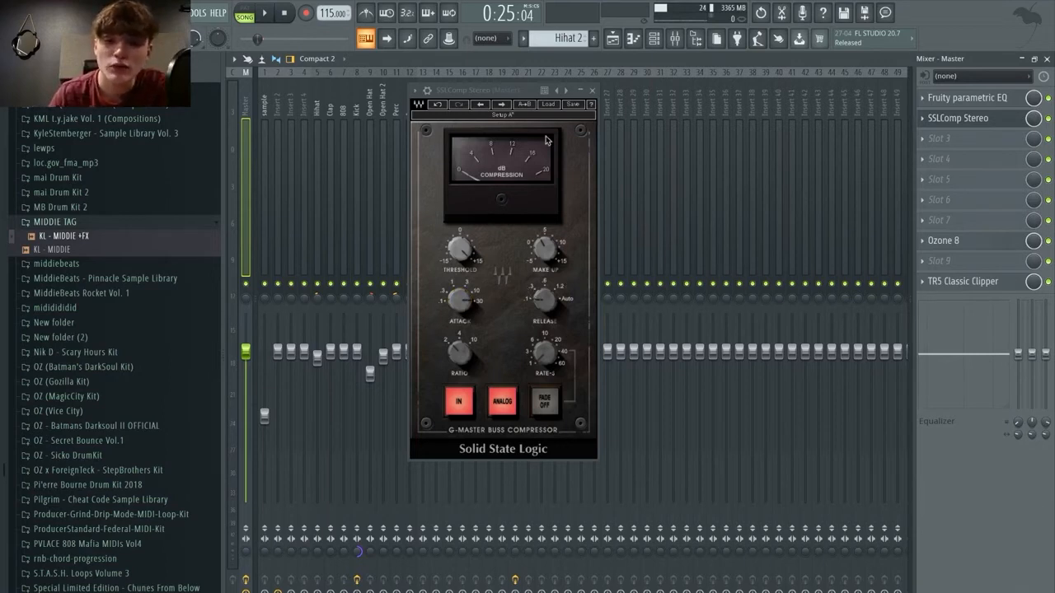
- Reposition the SSLComp Stereo window over the mixer and set the compressor's ratio to 2
mouse_move(490, 89)
mouse_down()
mouse_move(562, 131)
mouse_move(506, 97)
mouse_up()
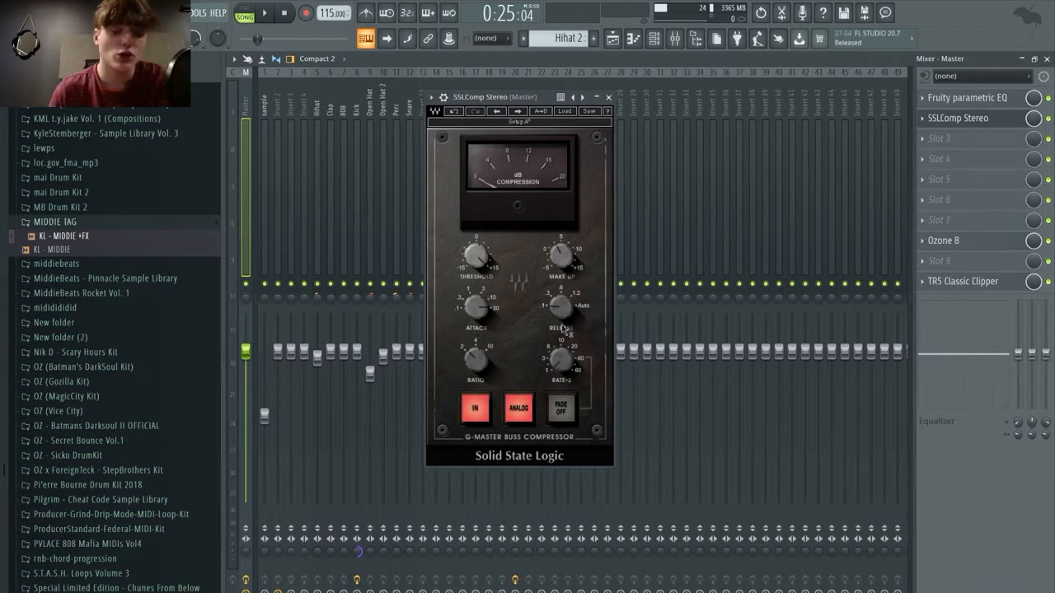
mouse_move(564, 330)
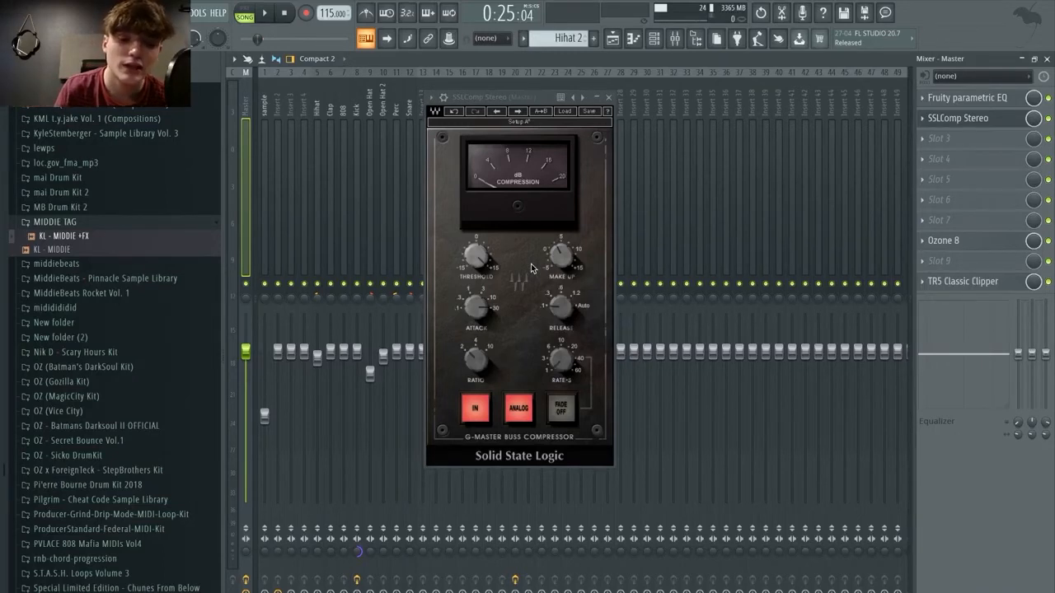
drag(511, 100, 514, 111)
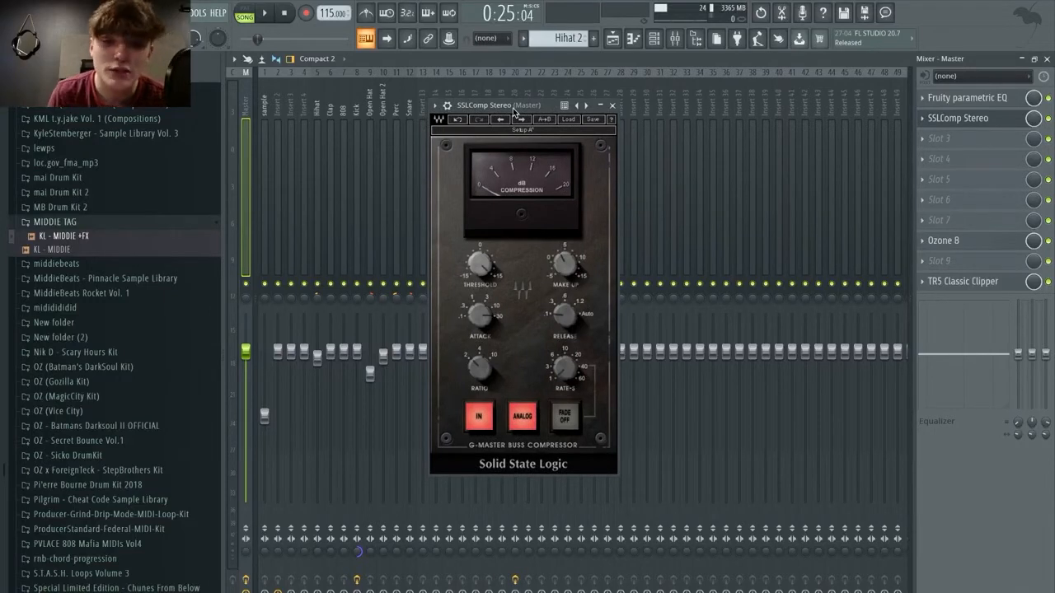
mouse_move(515, 111)
mouse_down()
mouse_move(524, 127)
mouse_move(525, 116)
mouse_up()
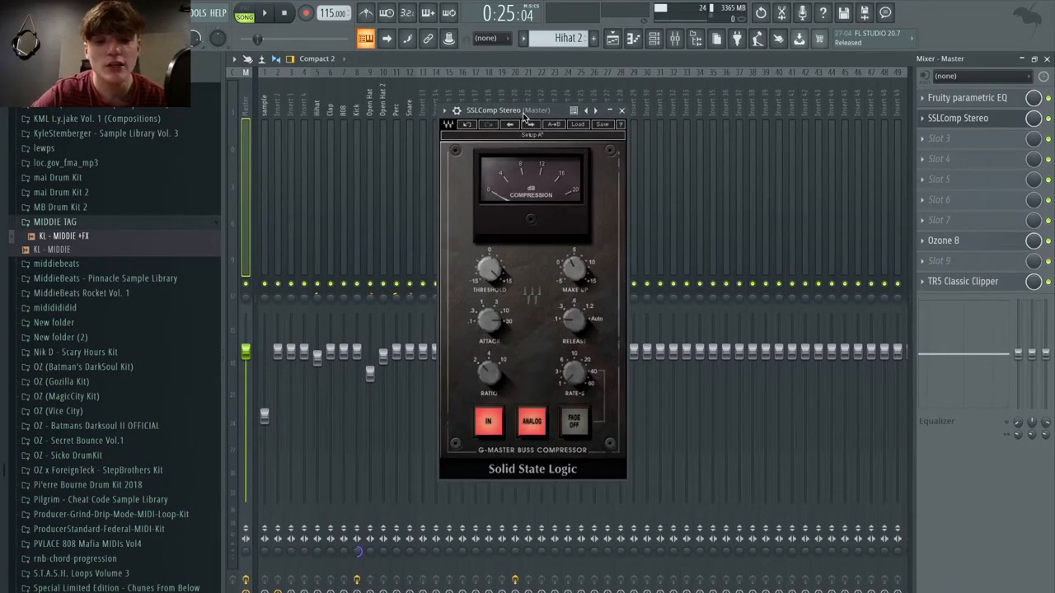
drag(525, 113, 517, 112)
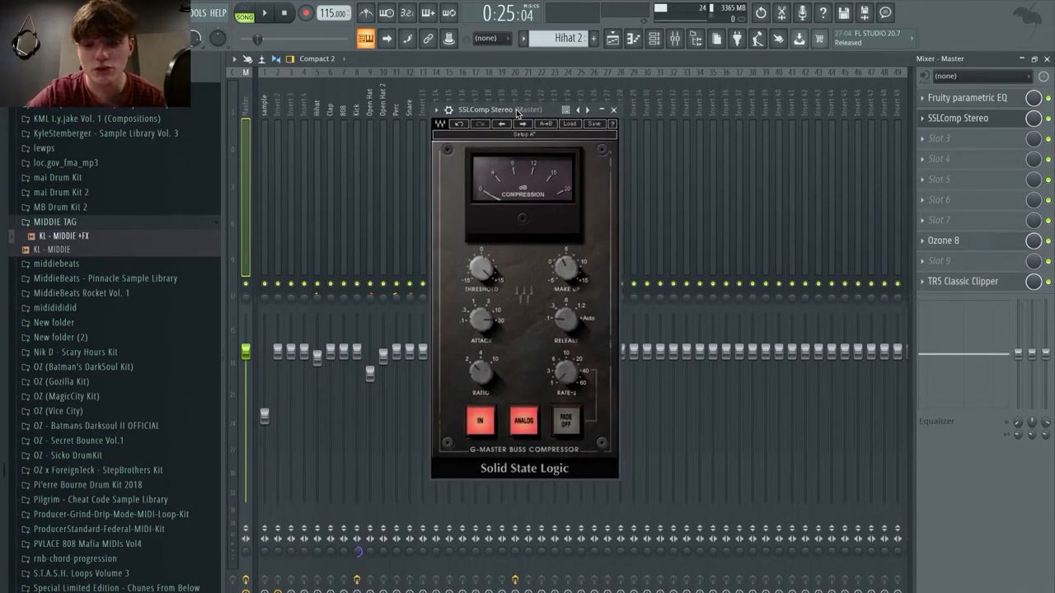
mouse_move(480, 373)
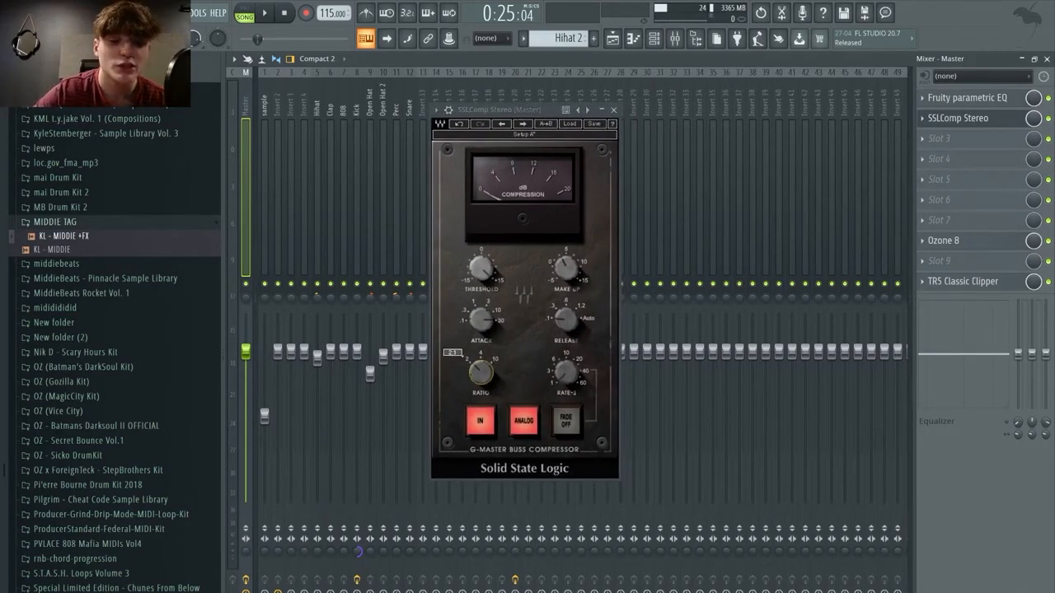
drag(476, 372, 475, 359)
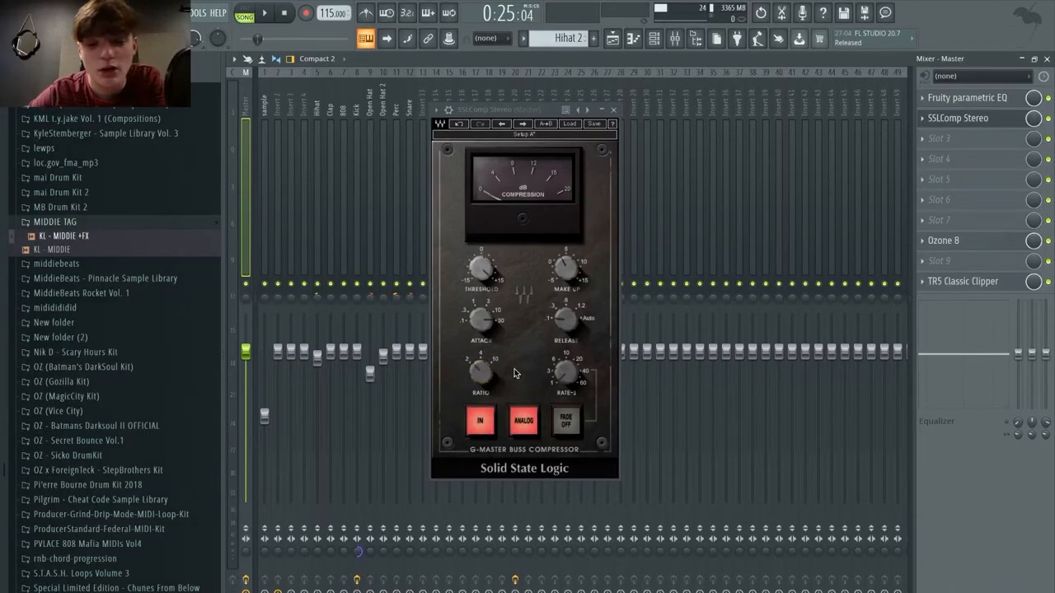
- Examine the make-up, release and attack settings of the Master's SSLComp Stereo compressor
mouse_move(565, 270)
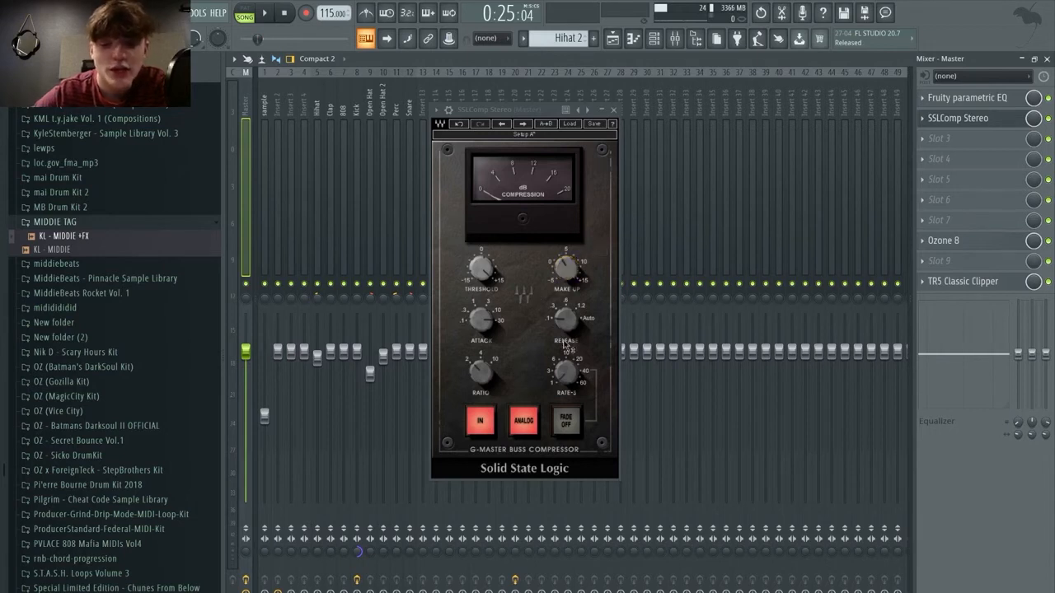
mouse_move(567, 321)
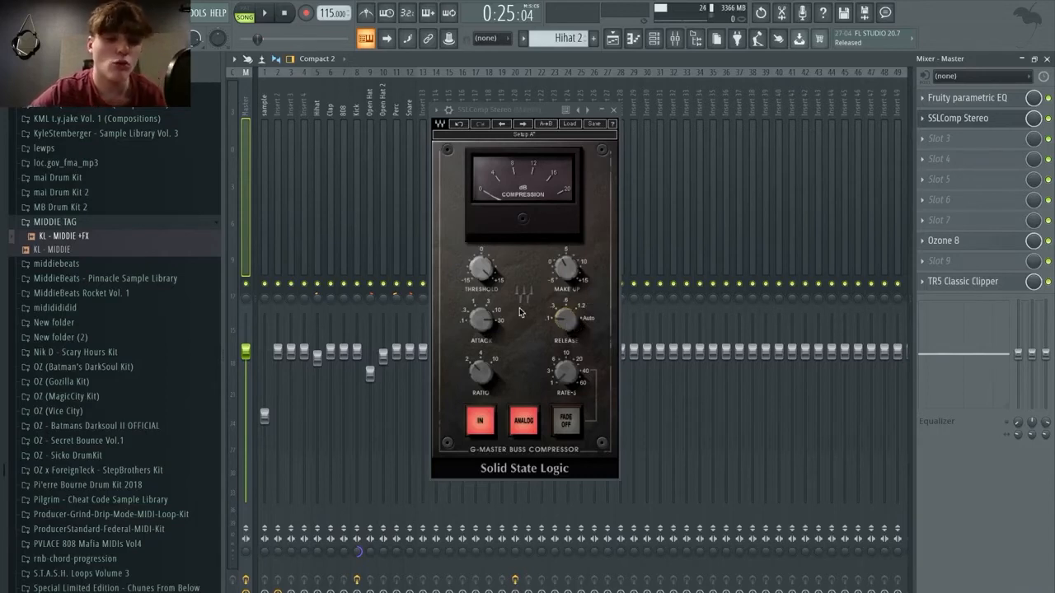
mouse_move(489, 322)
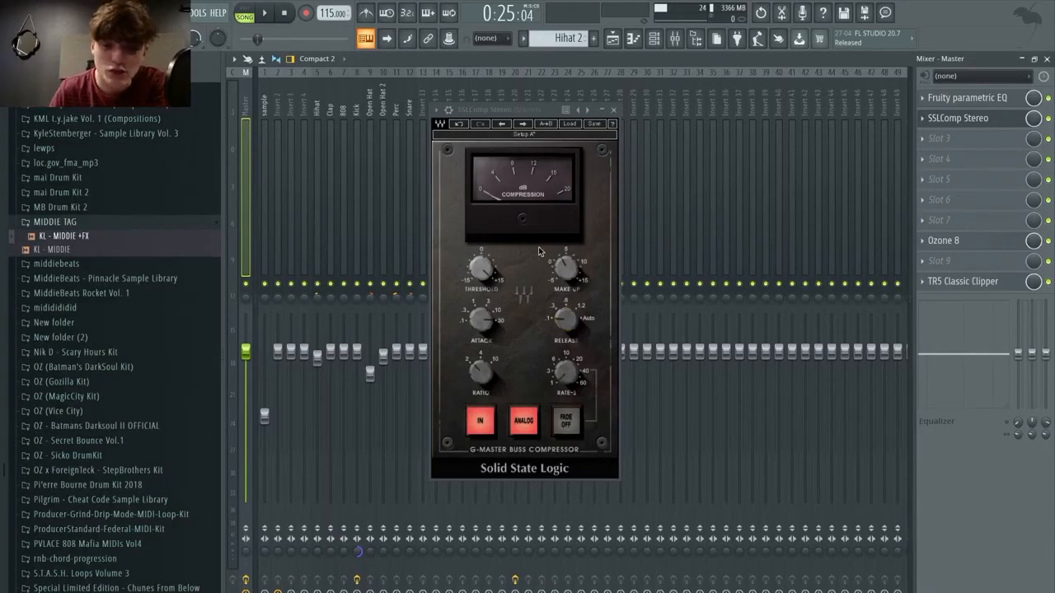
drag(506, 116, 525, 126)
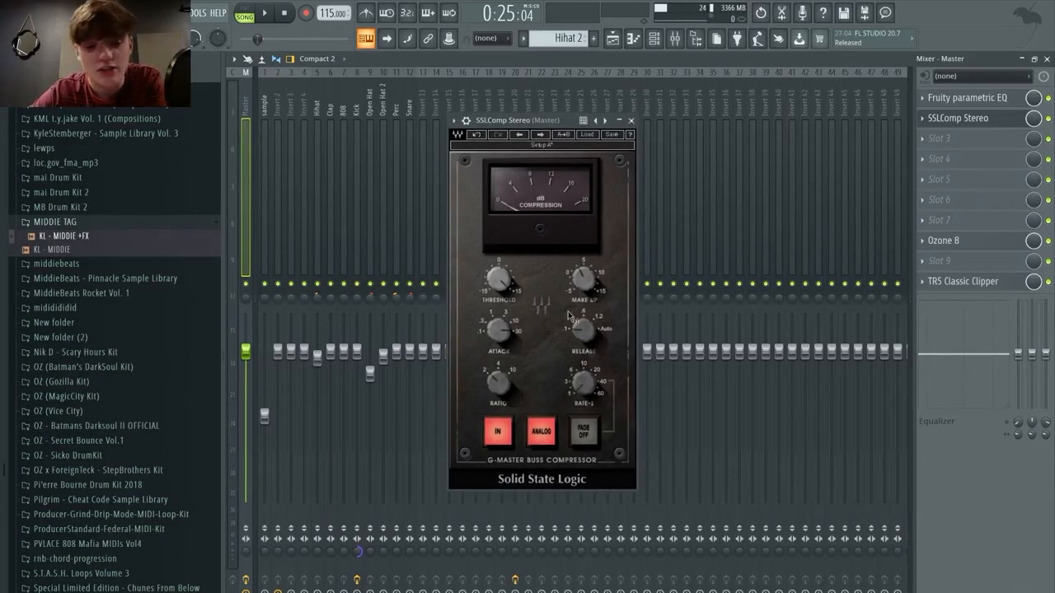
click(538, 339)
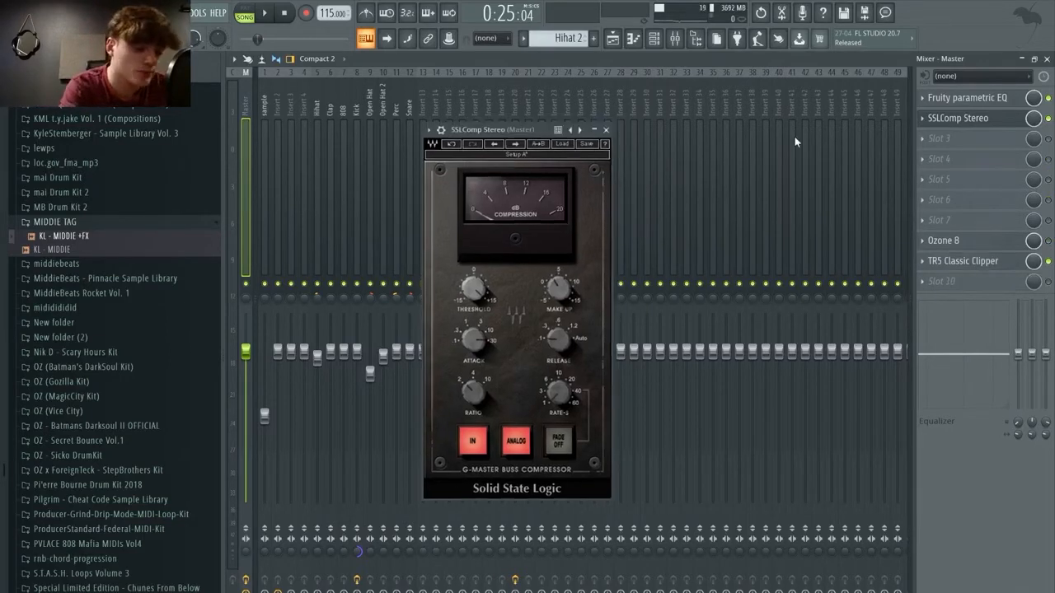
- Play the looped section with SSLComp Stereo bypassed and enabled to compare the sound, stop playback and close the compressor
key(space)
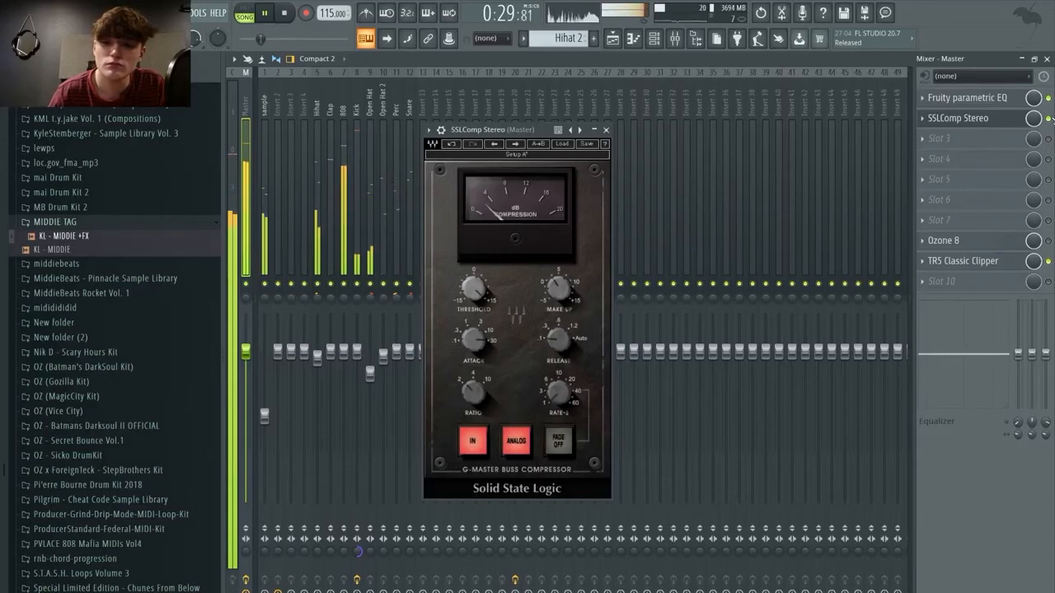
click(1049, 119)
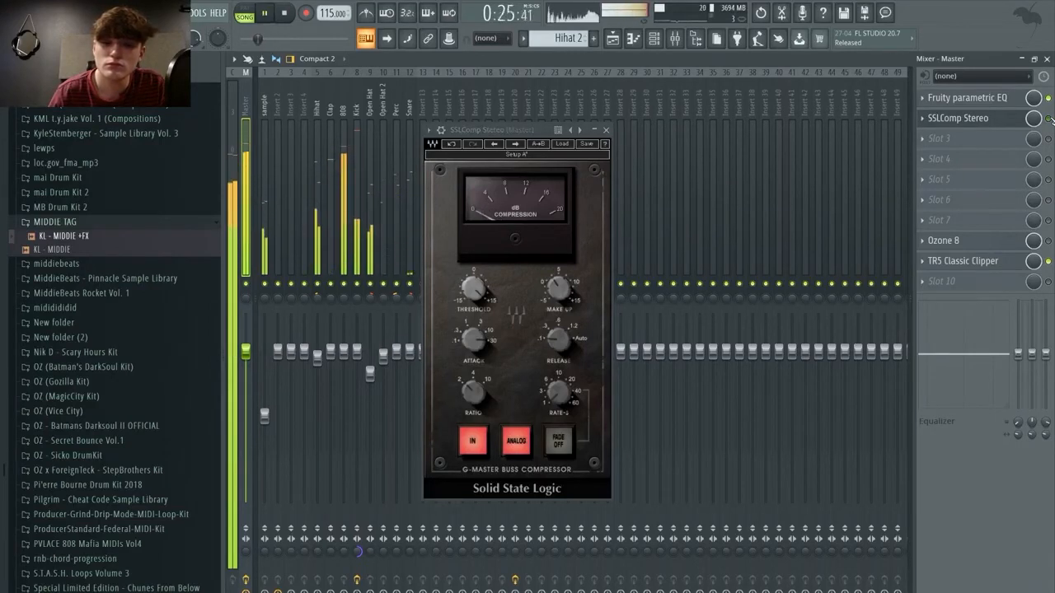
click(1049, 119)
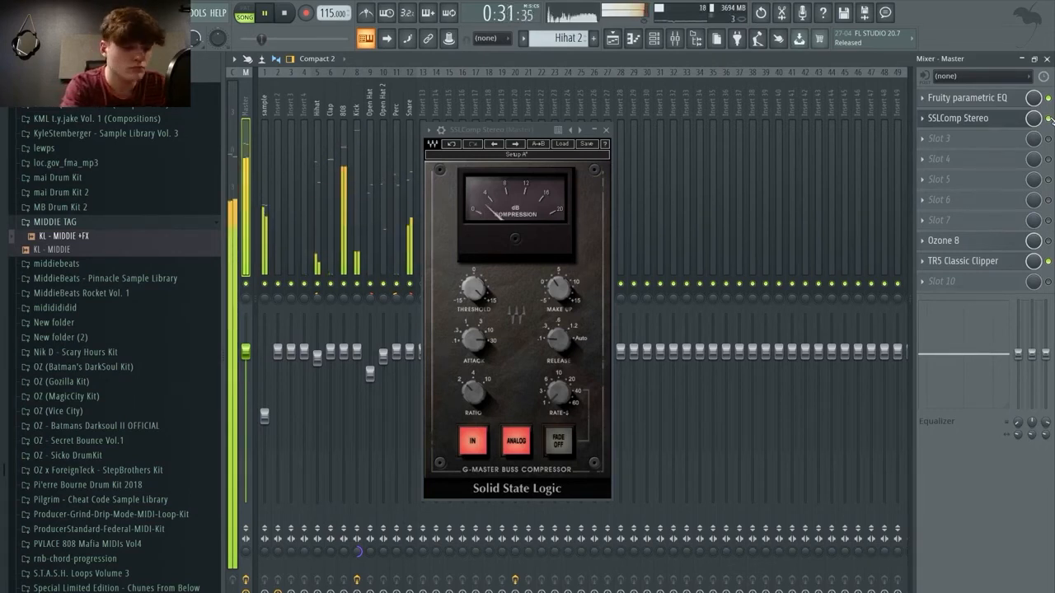
key(space)
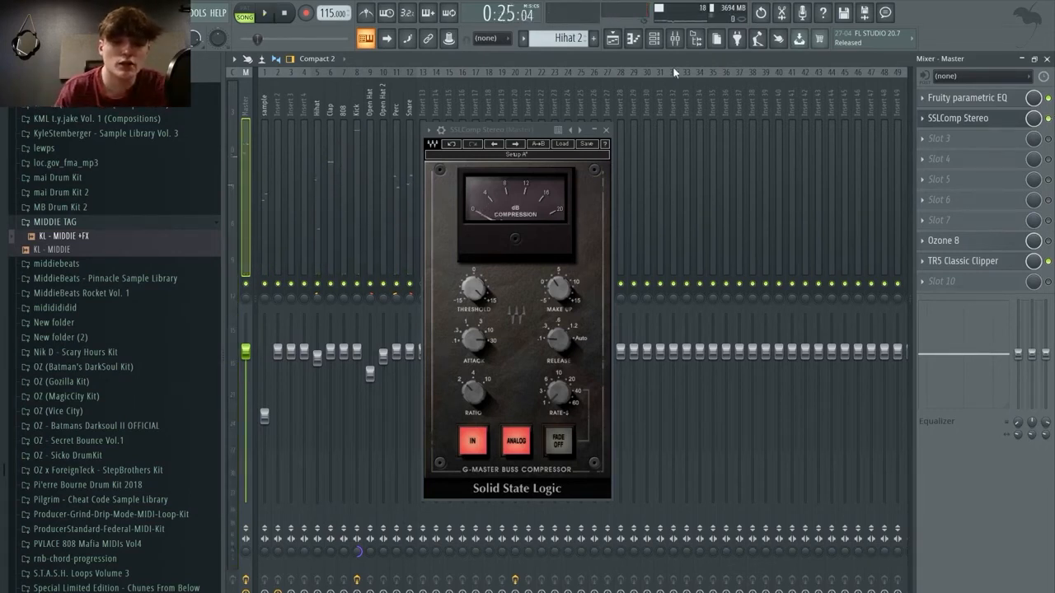
click(607, 130)
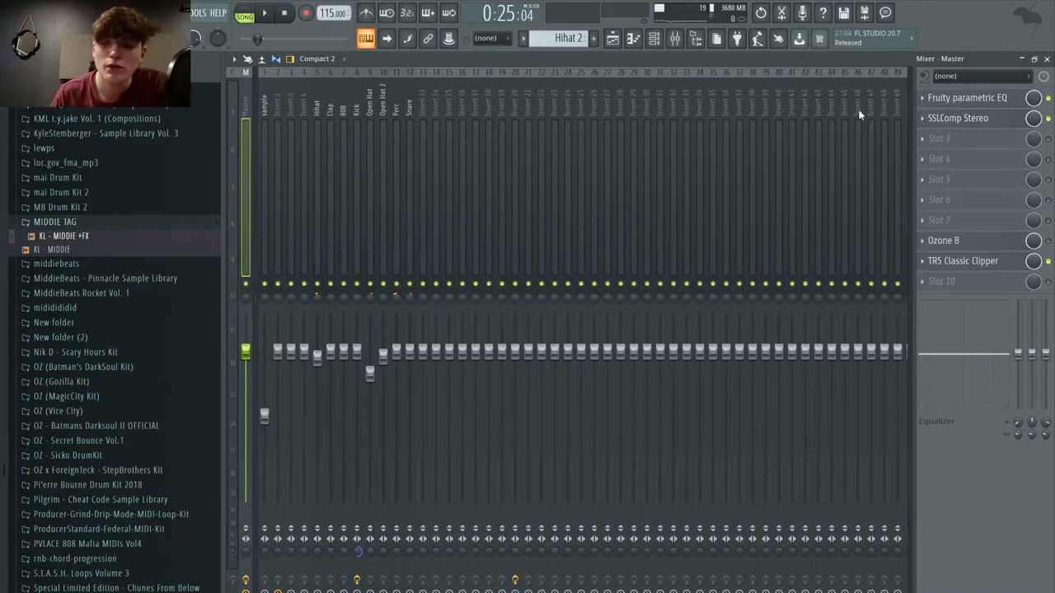
- Reopen SSLComp Stereo on the Master to review its knob settings, and close it again
click(954, 121)
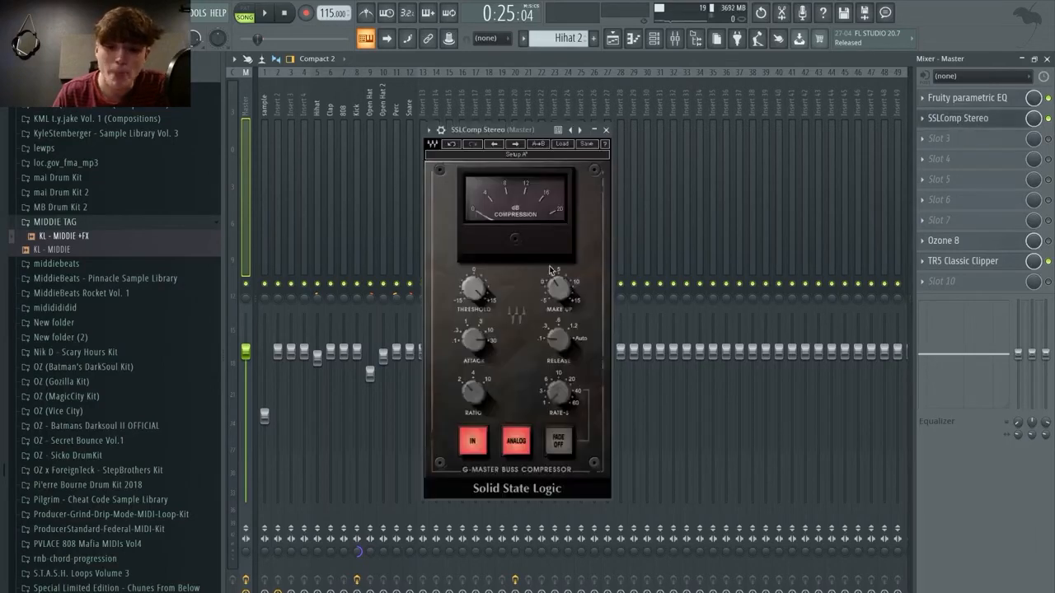
drag(476, 131, 486, 107)
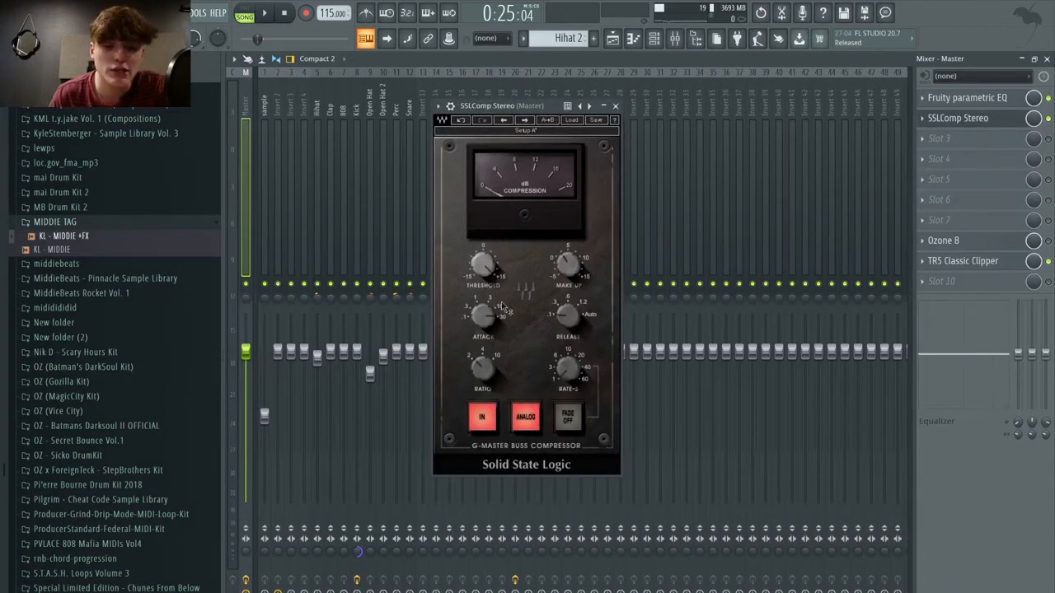
click(615, 108)
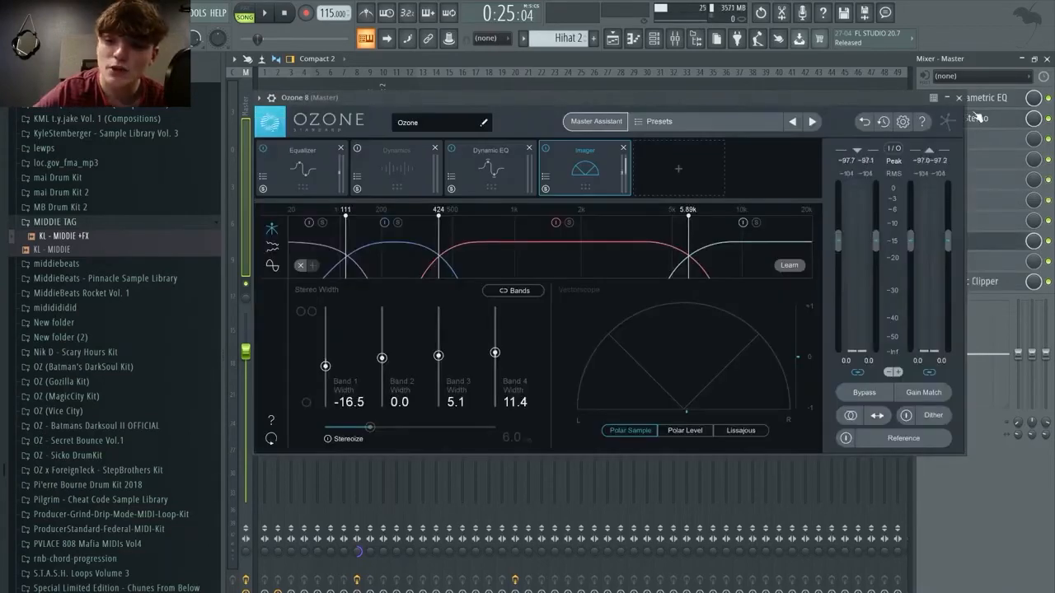
- Close Ozone 8 and move the TR5 Classic Clipper up two slots on the Master so it sits directly before Ozone 8
click(958, 98)
click(923, 283)
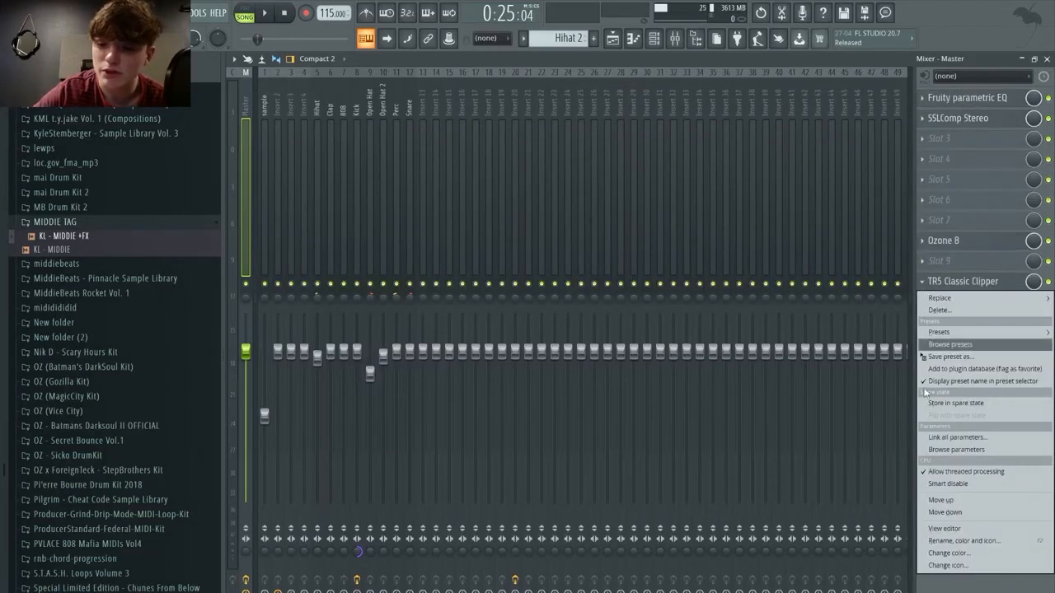
click(937, 512)
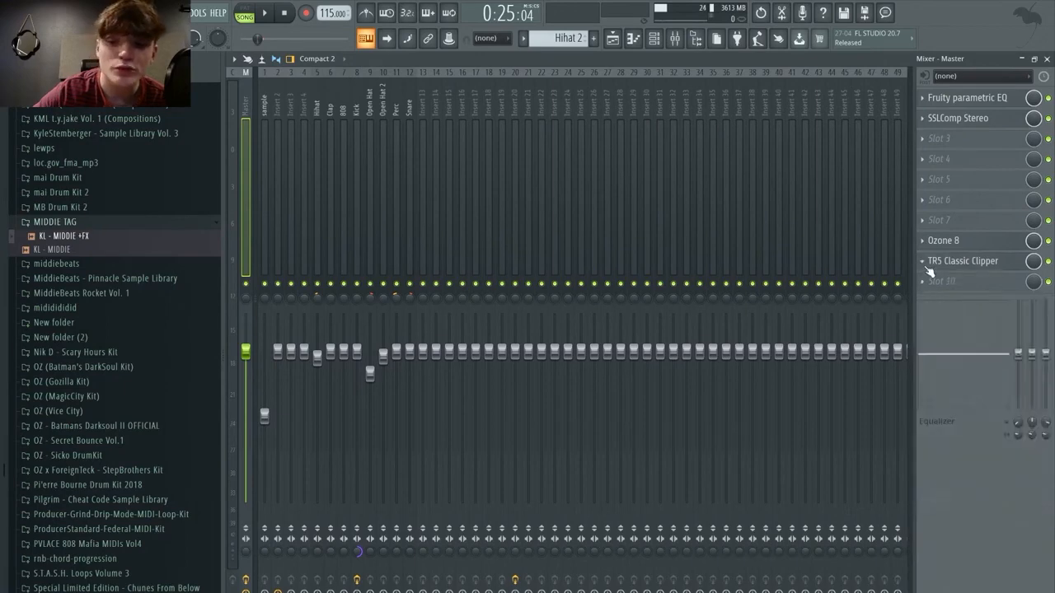
click(924, 262)
click(947, 480)
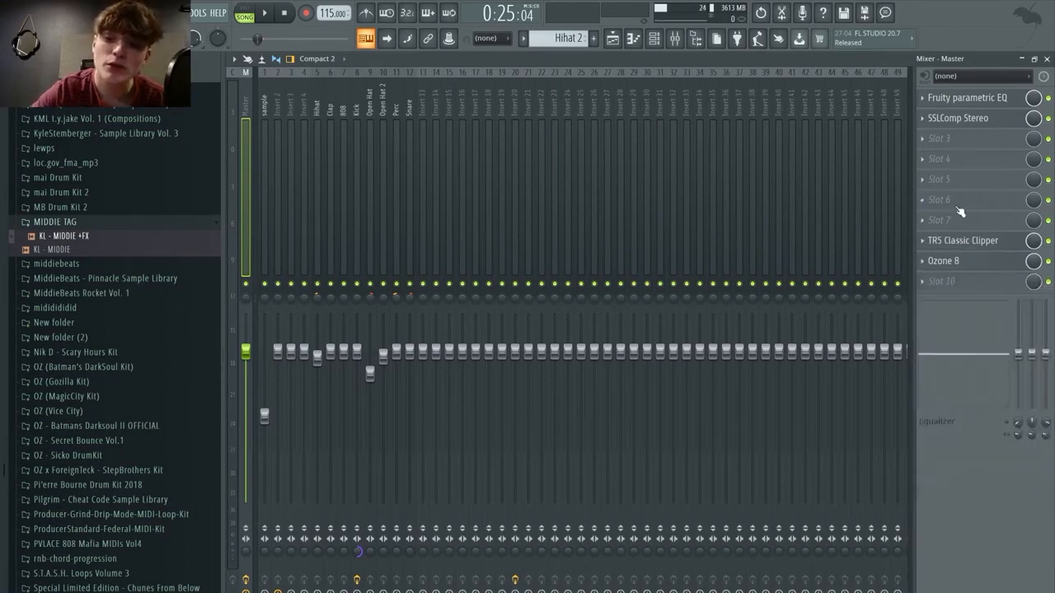
- Open Ozone 8 on the Master, view its Master Assistant's target options and leave the assistant without running it
click(959, 260)
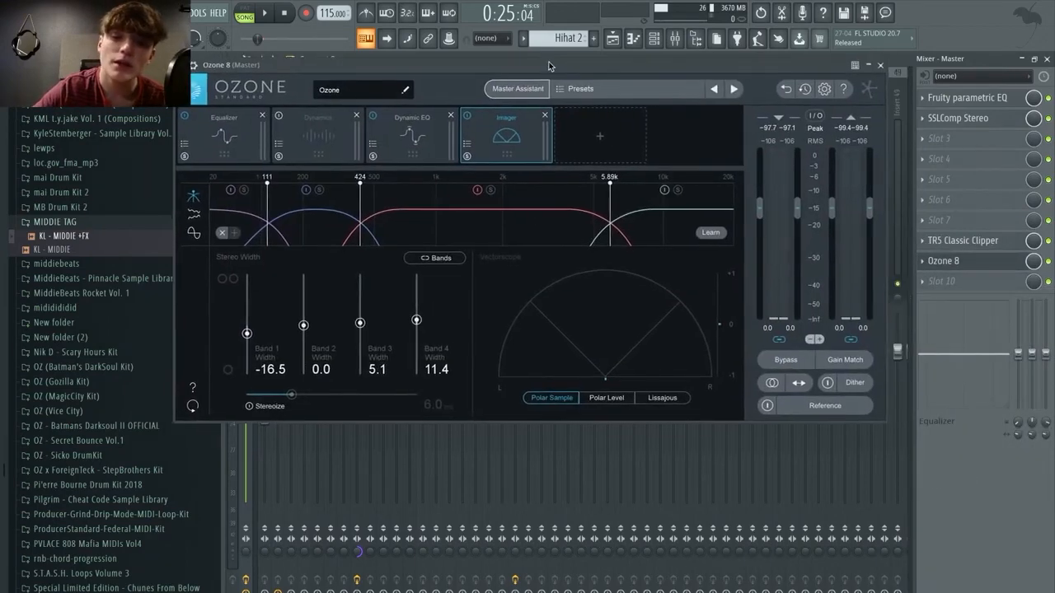
click(526, 87)
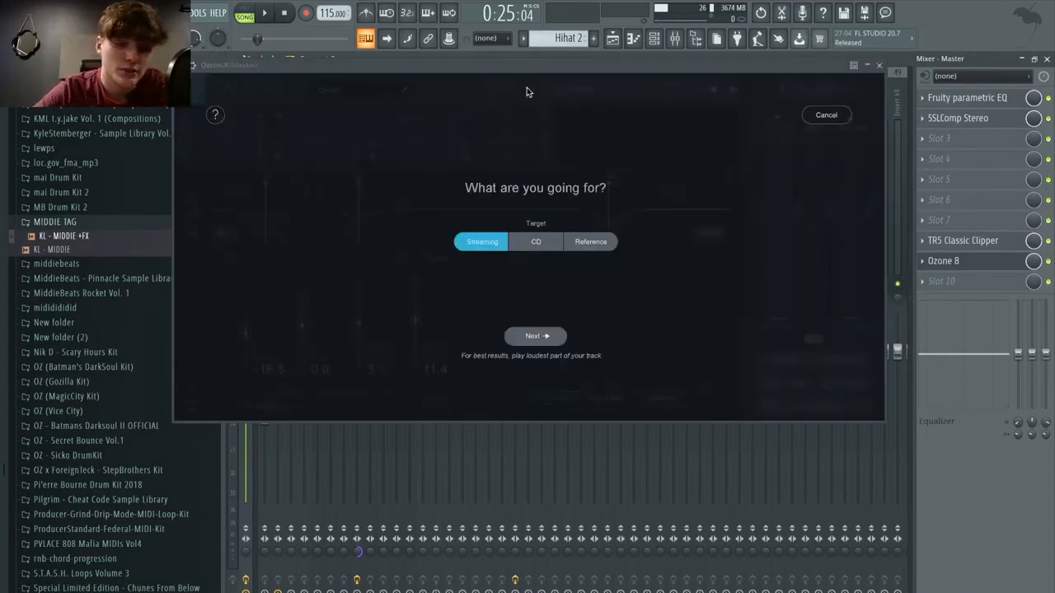
click(527, 87)
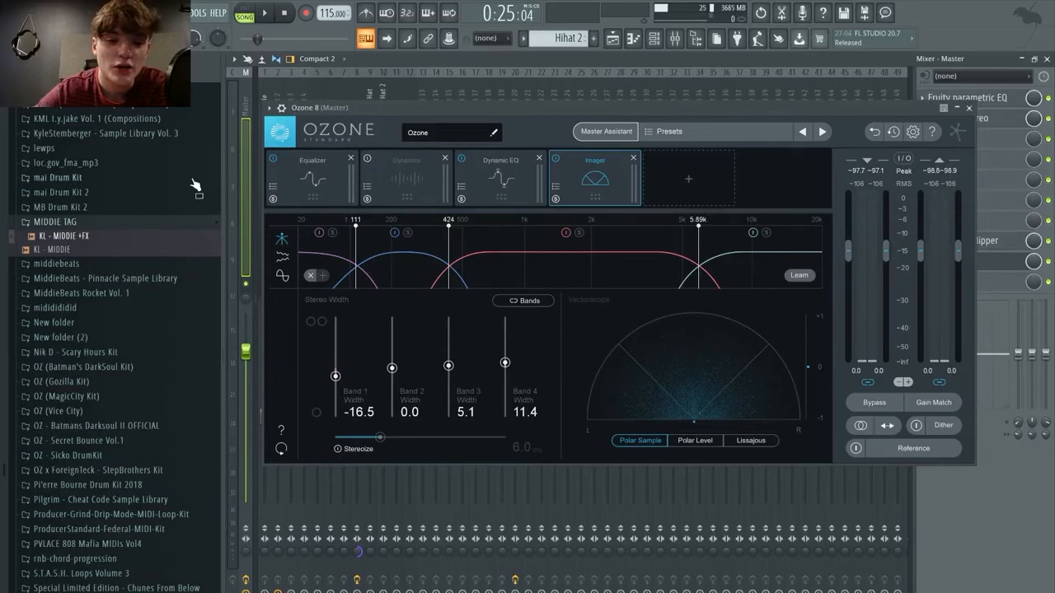
- Look through Ozone 8's Equalizer, Dynamic EQ and Imager modules on the Master
drag(717, 113, 670, 67)
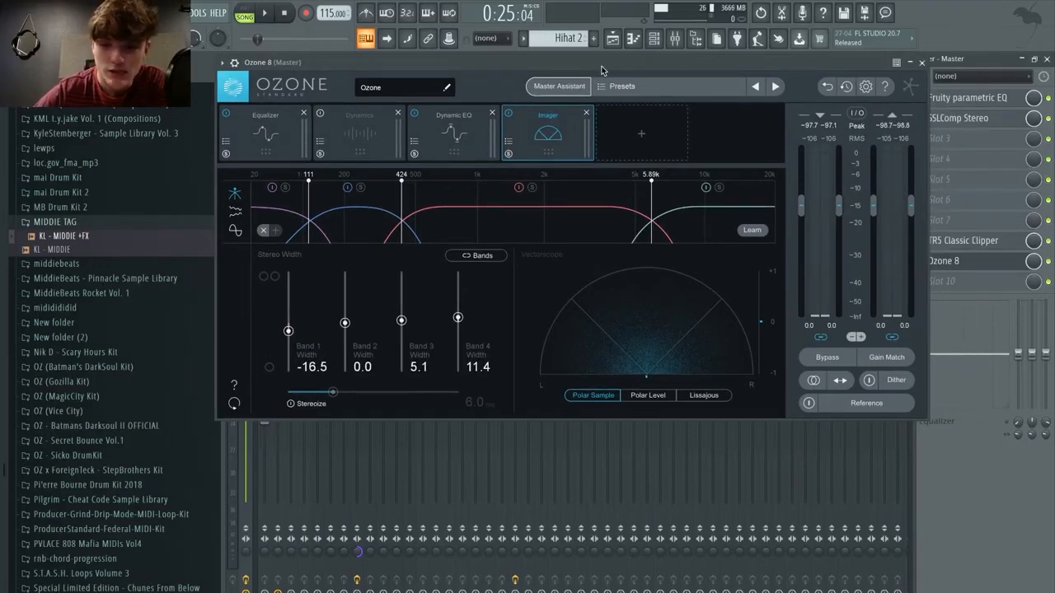
click(369, 139)
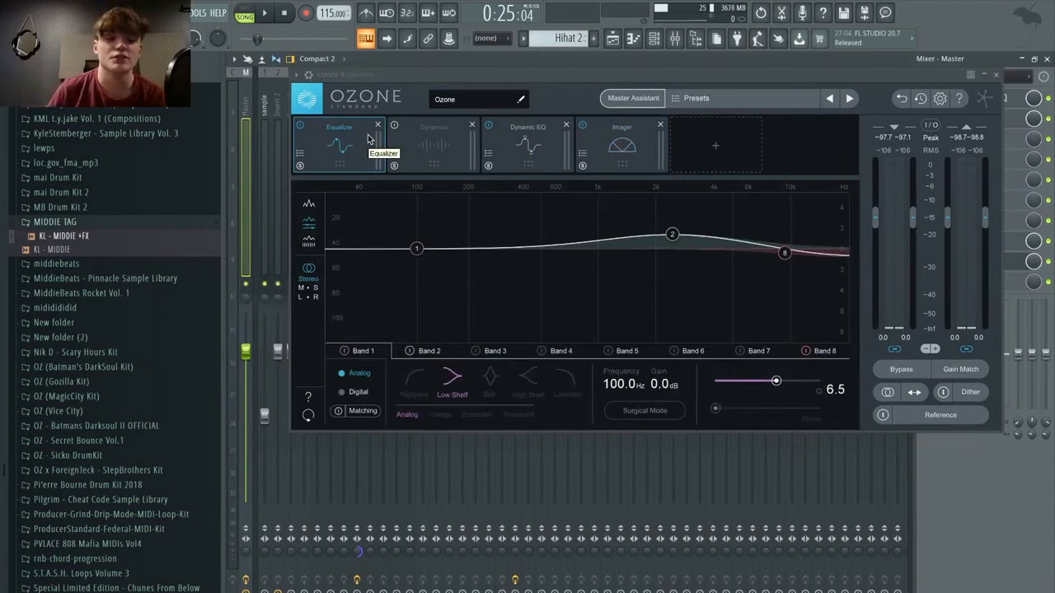
click(494, 142)
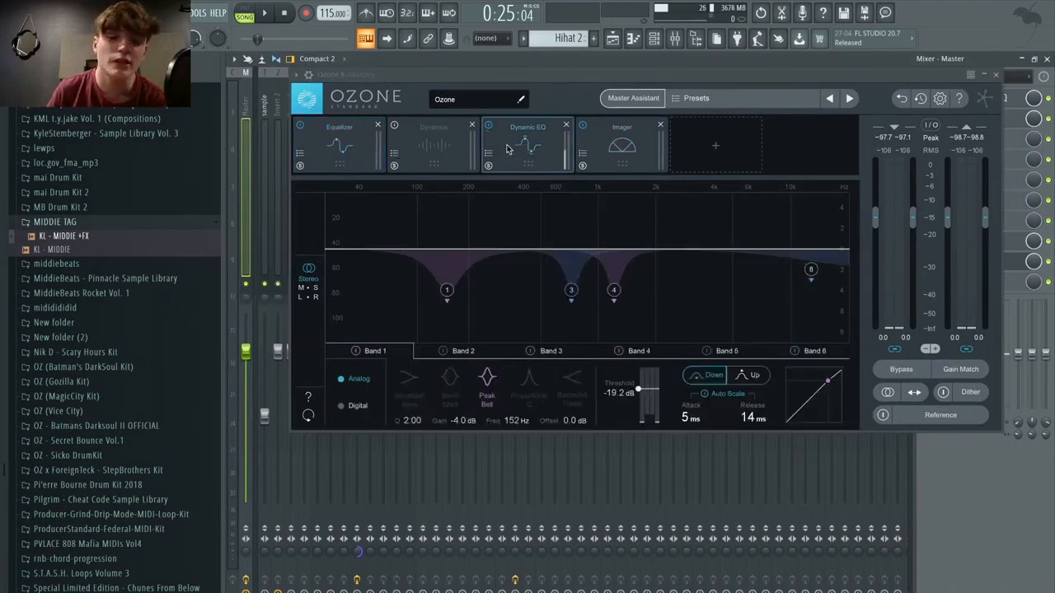
click(612, 145)
- Try lowering the Equalizer's band 1 low shelf to about -0.9 dB near 100 Hz, and reset it to its default
click(330, 140)
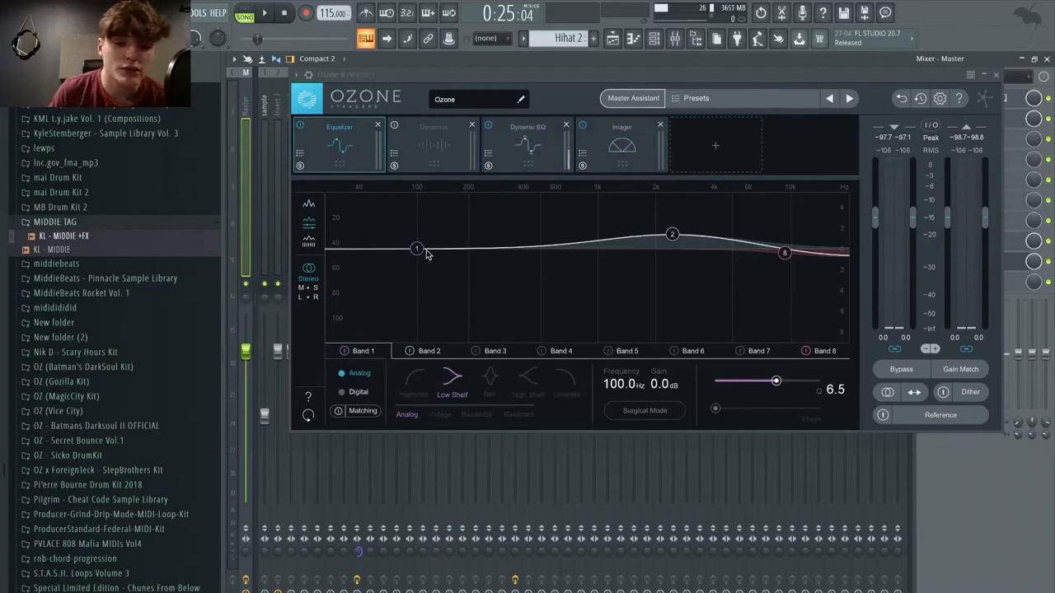
drag(417, 248, 425, 261)
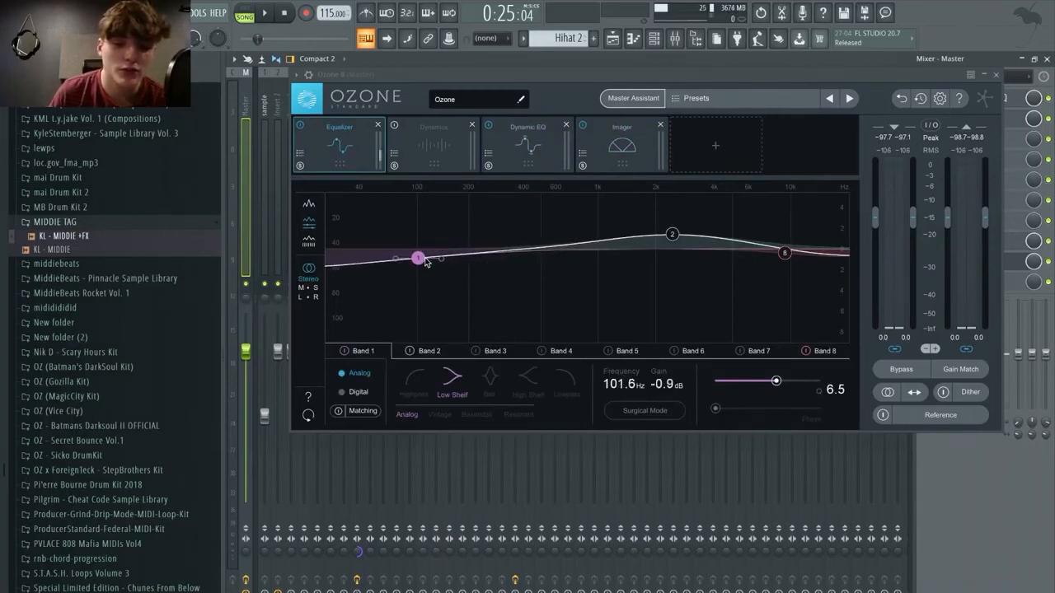
double_click(422, 259)
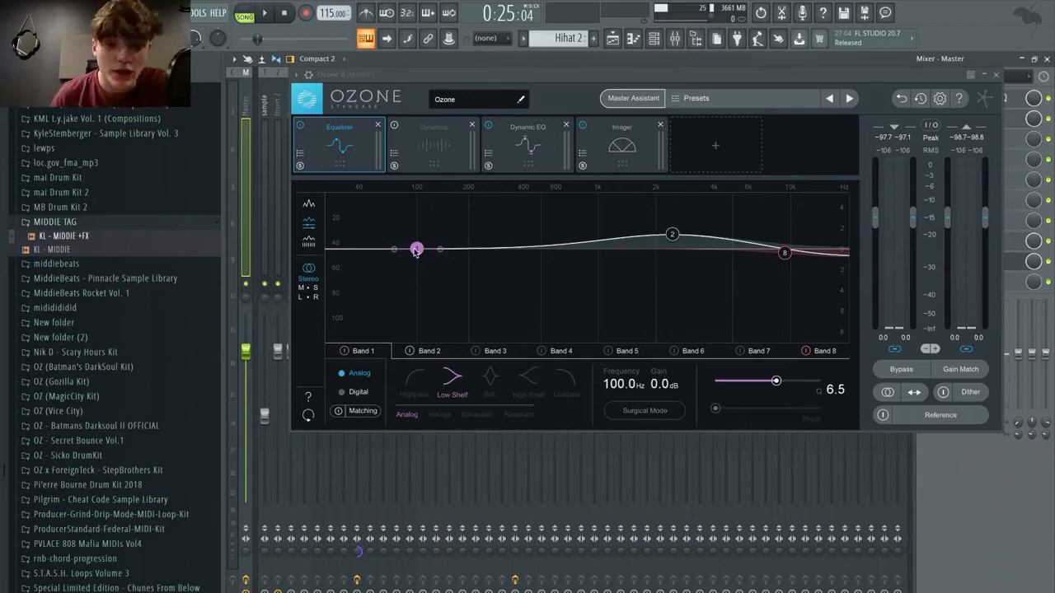
- Review the Dynamics module's settings and remove the module from the Ozone 8 chain
click(466, 134)
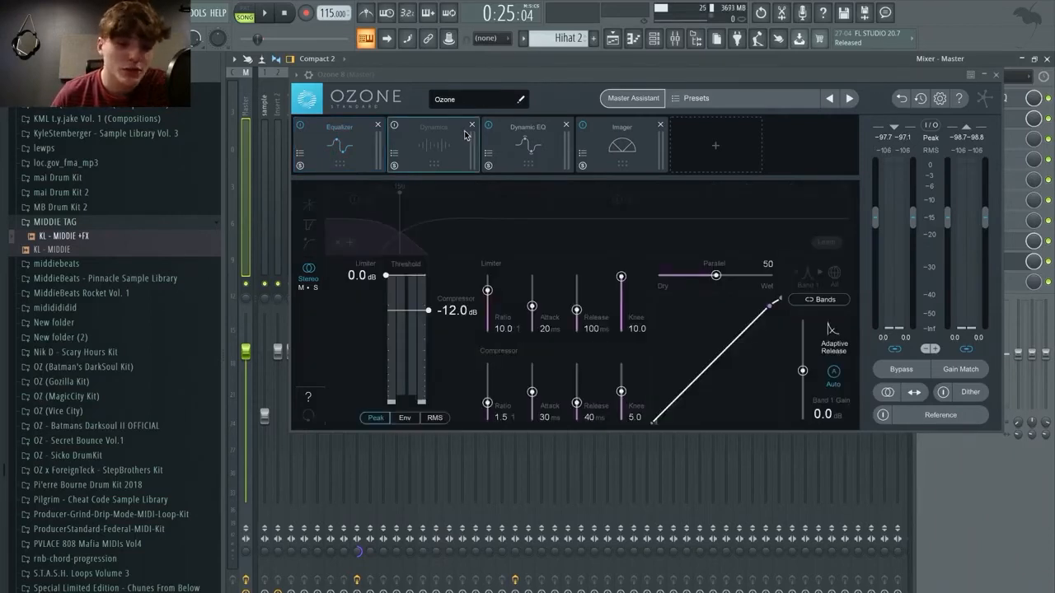
click(349, 138)
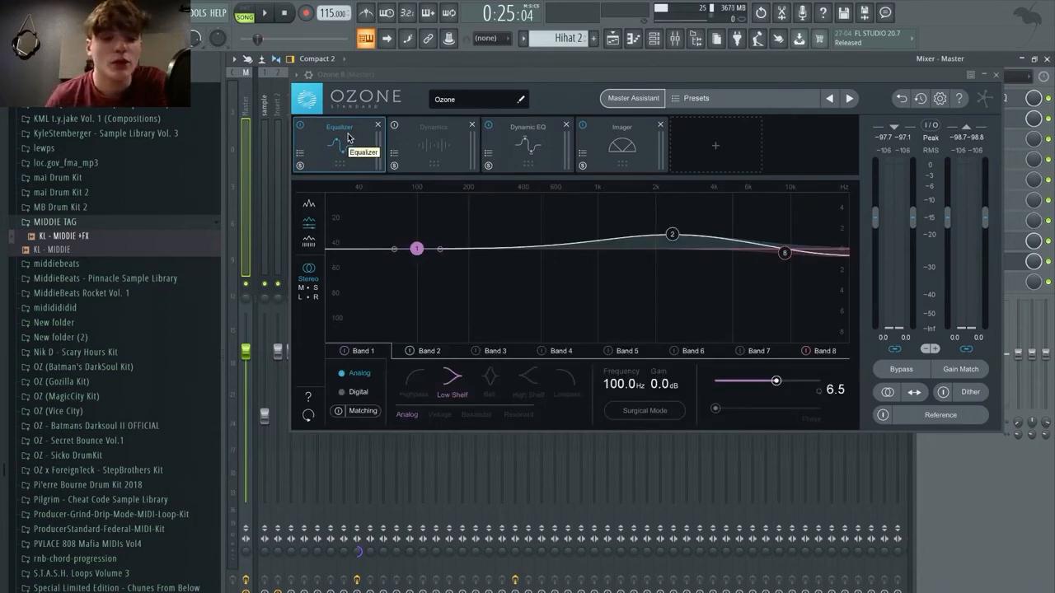
click(435, 142)
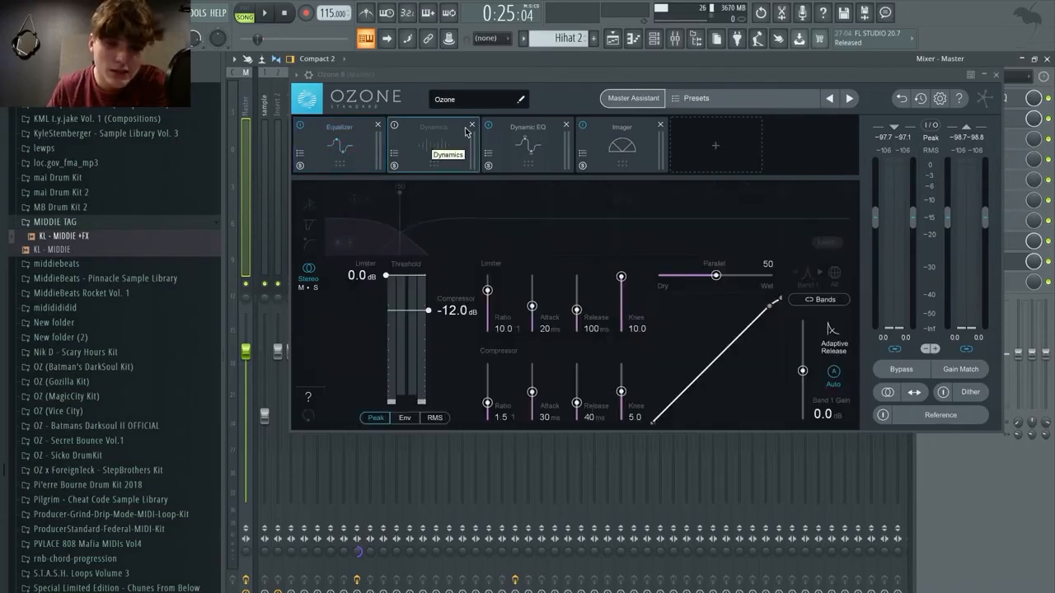
click(473, 127)
- Soften the Dynamic EQ cuts by raising the gain of bands 1 and 3, and set band 4's gain to -3.2 dB
click(412, 150)
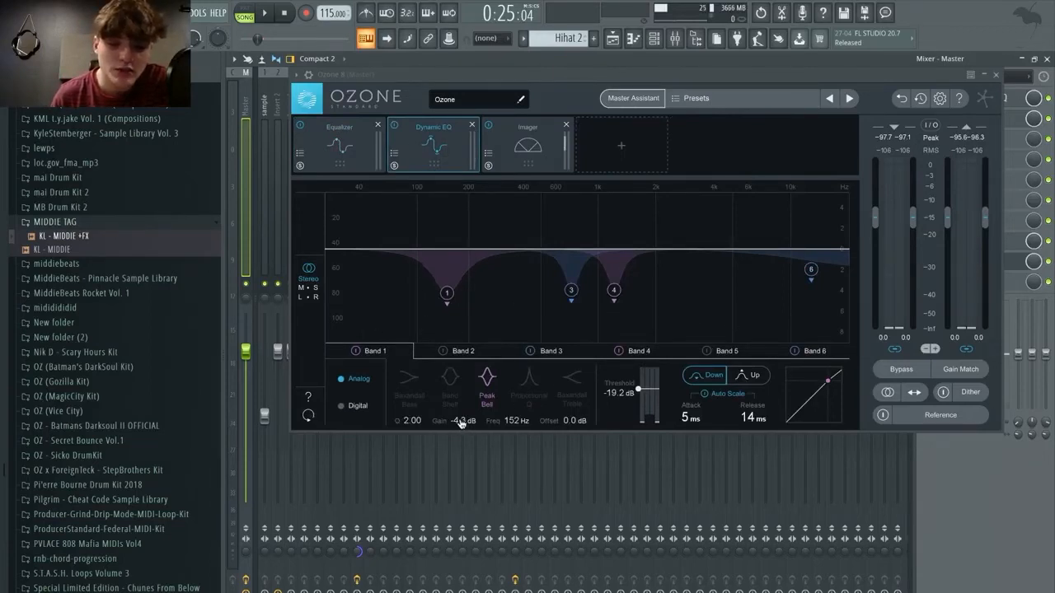
scroll(462, 422, up, 10)
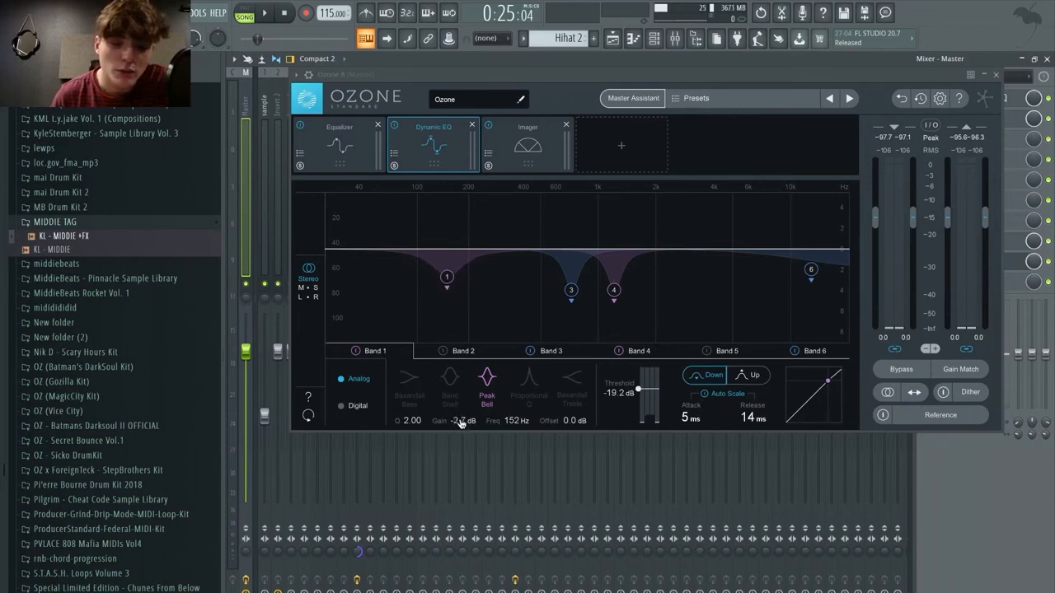
click(560, 351)
scroll(459, 421, up, 6)
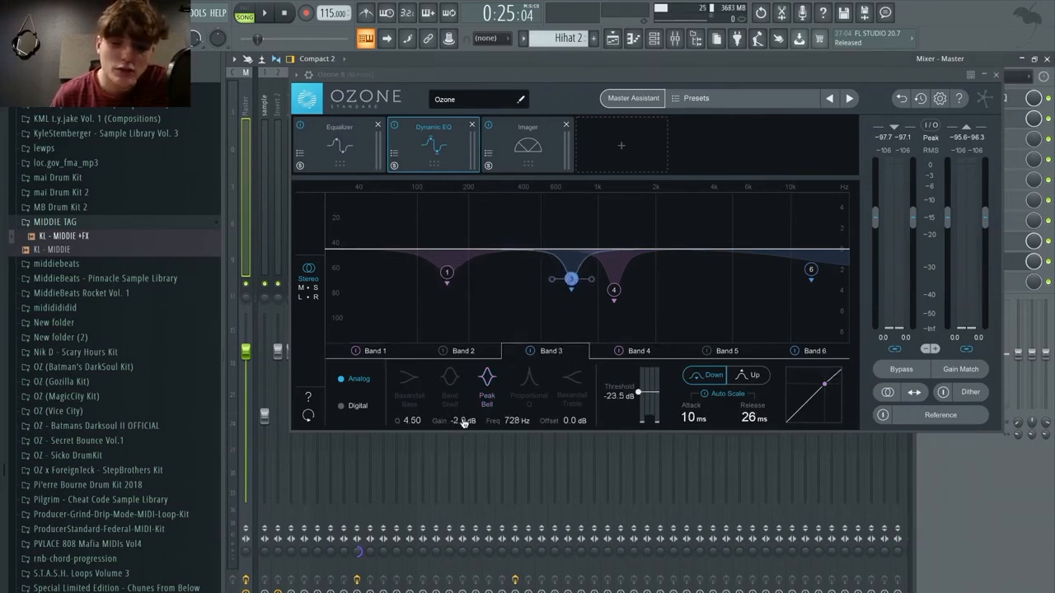
click(639, 350)
scroll(459, 421, up, 5)
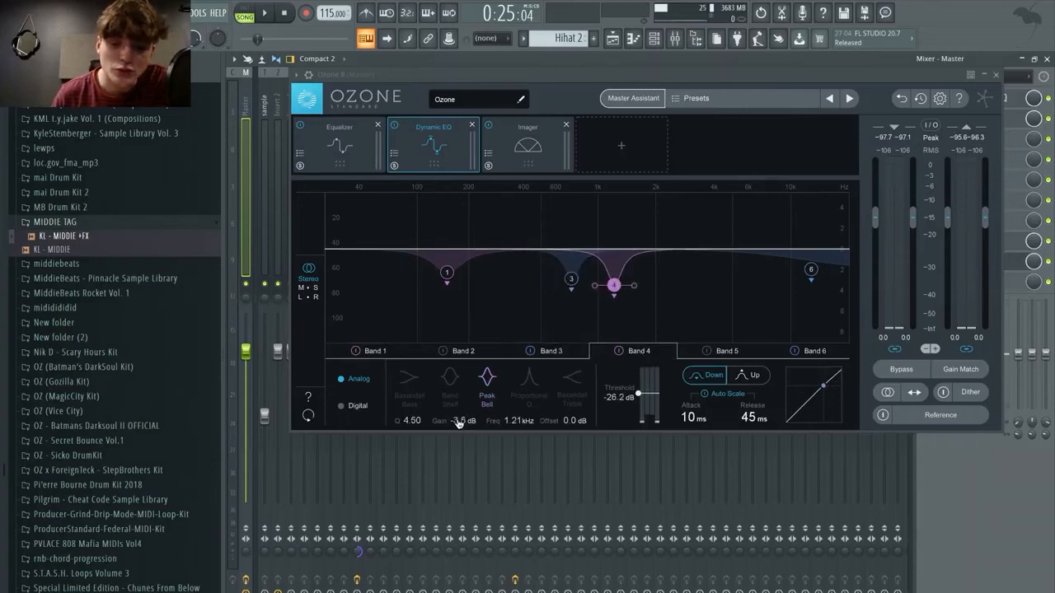
scroll(458, 421, down, 1)
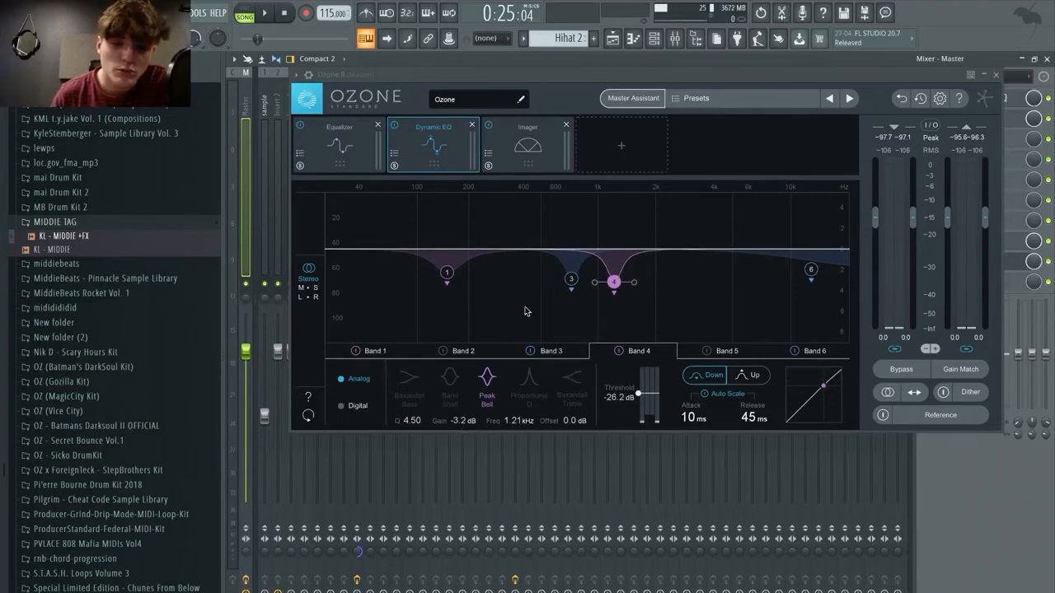
- View the Imager module's preset list and close it without changing the stereo width settings
click(507, 157)
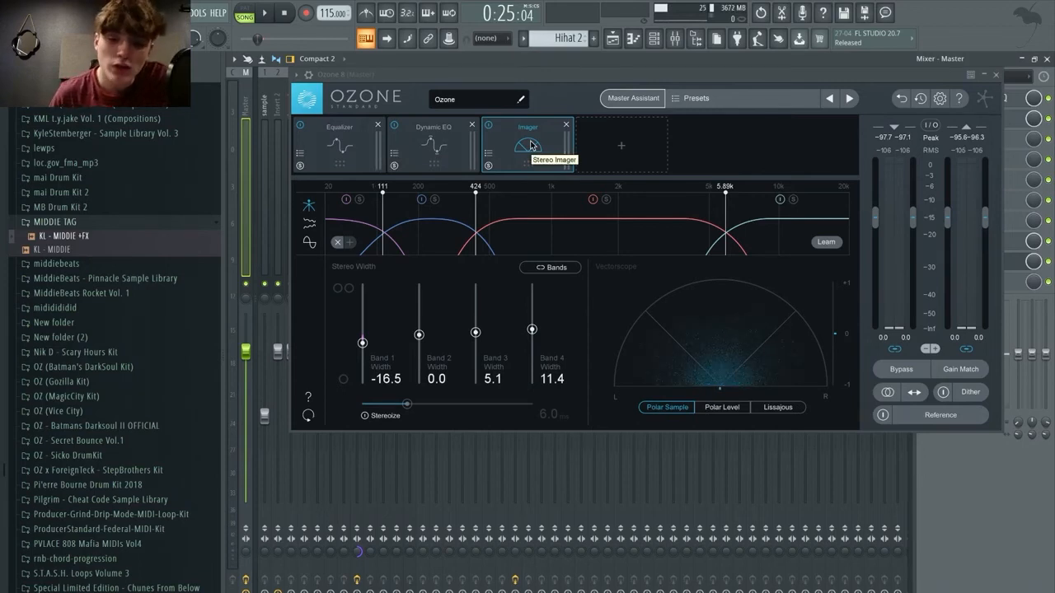
click(487, 155)
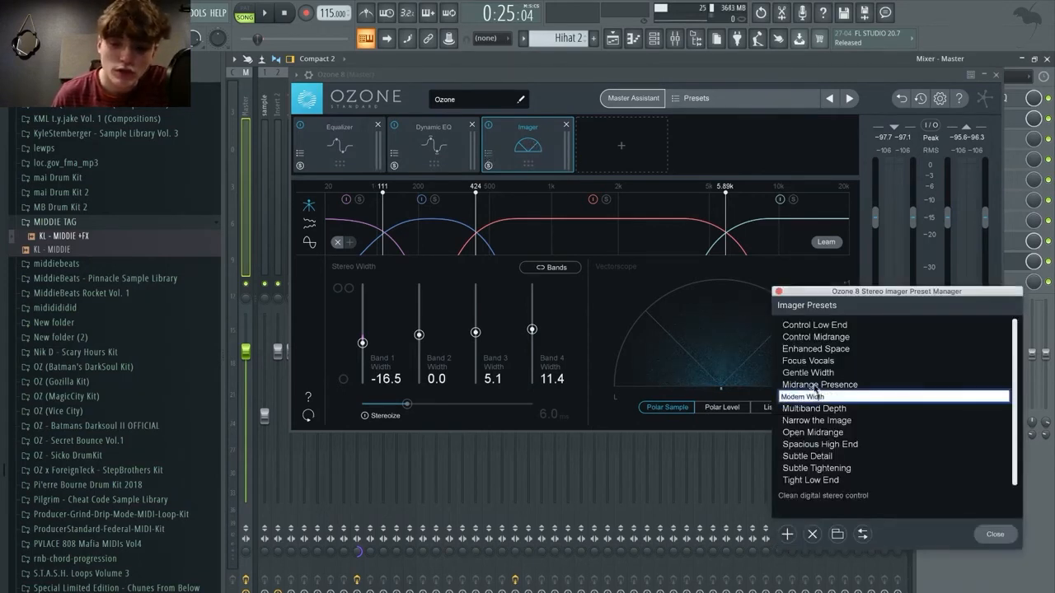
click(779, 292)
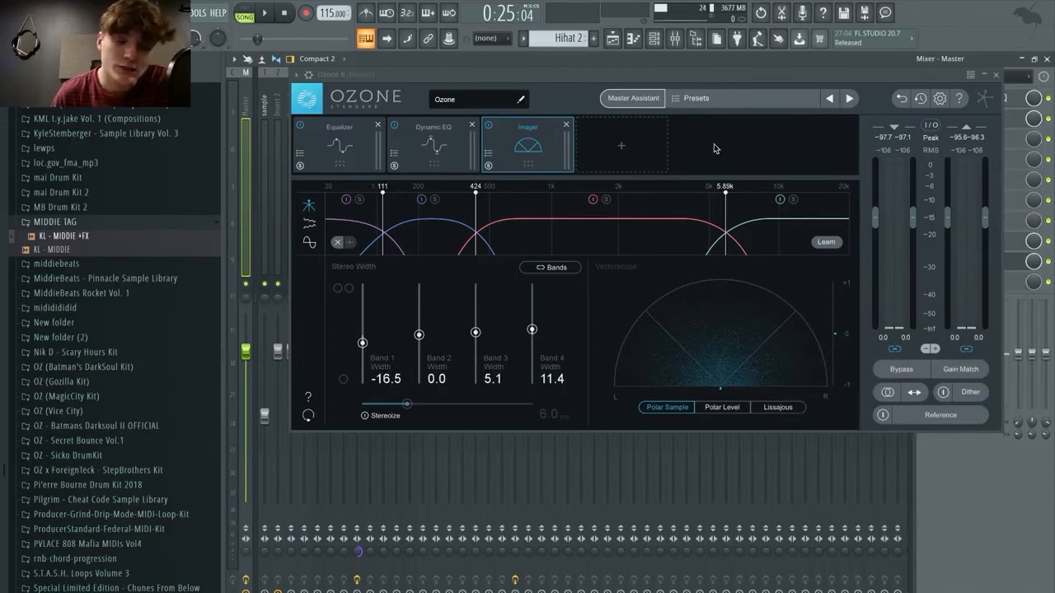
- Try a Post EQ module with the Clear Bass preset at the end of the Ozone chain, and remove it
click(640, 133)
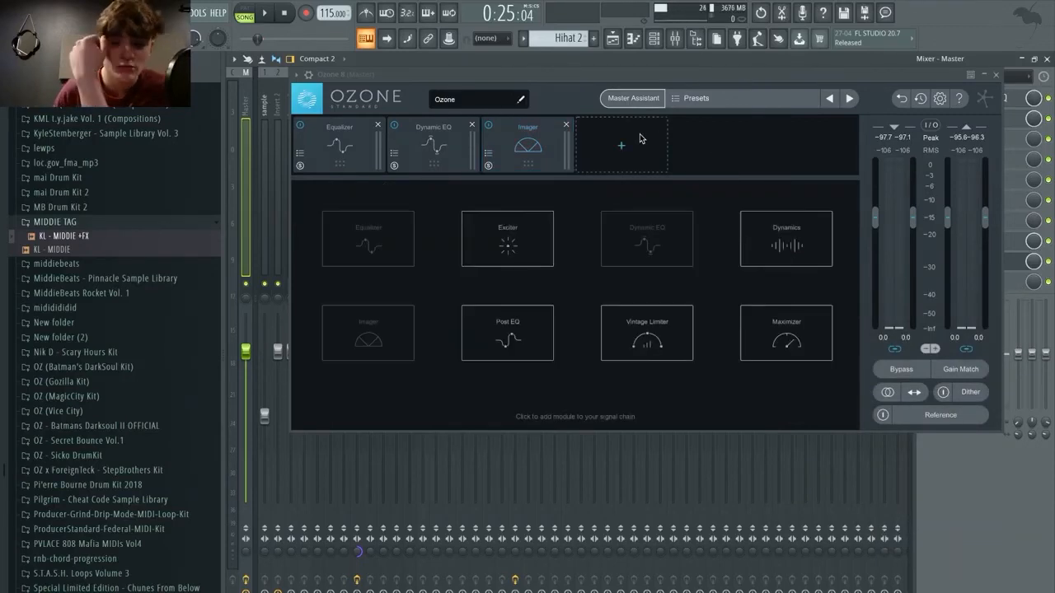
click(507, 333)
click(583, 155)
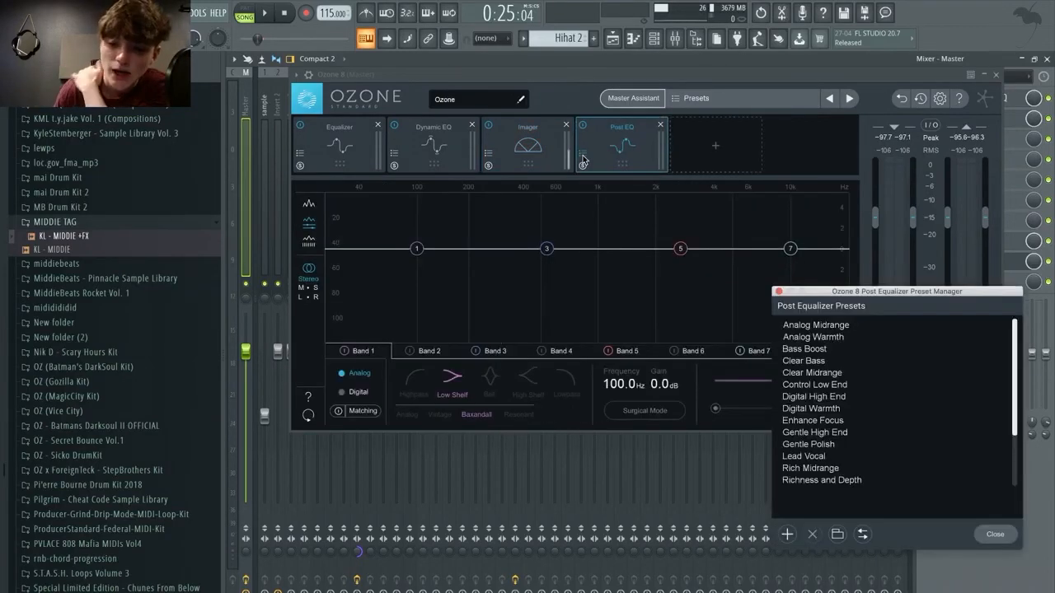
click(811, 363)
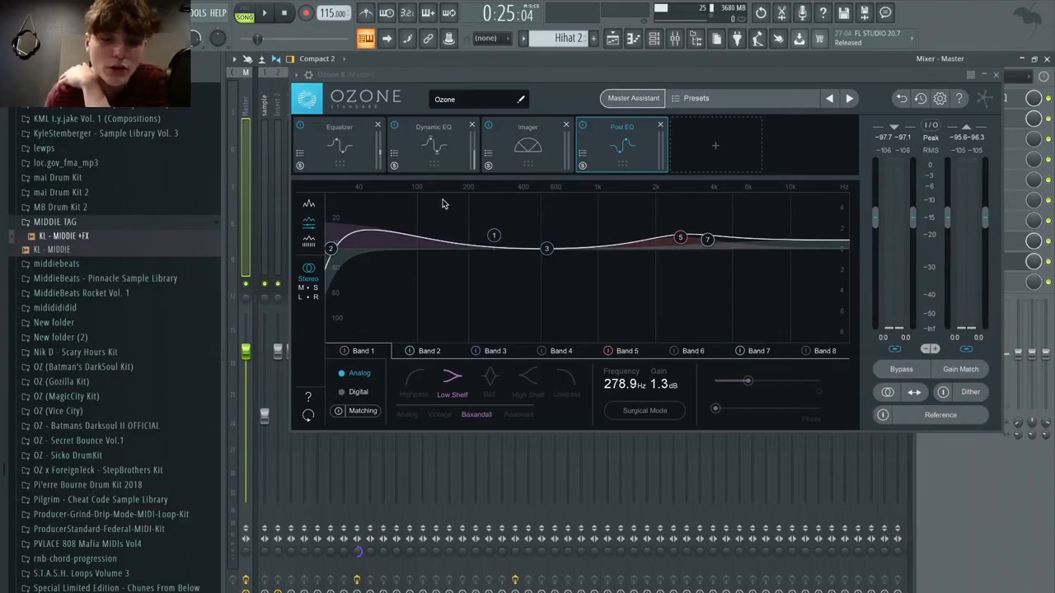
click(660, 124)
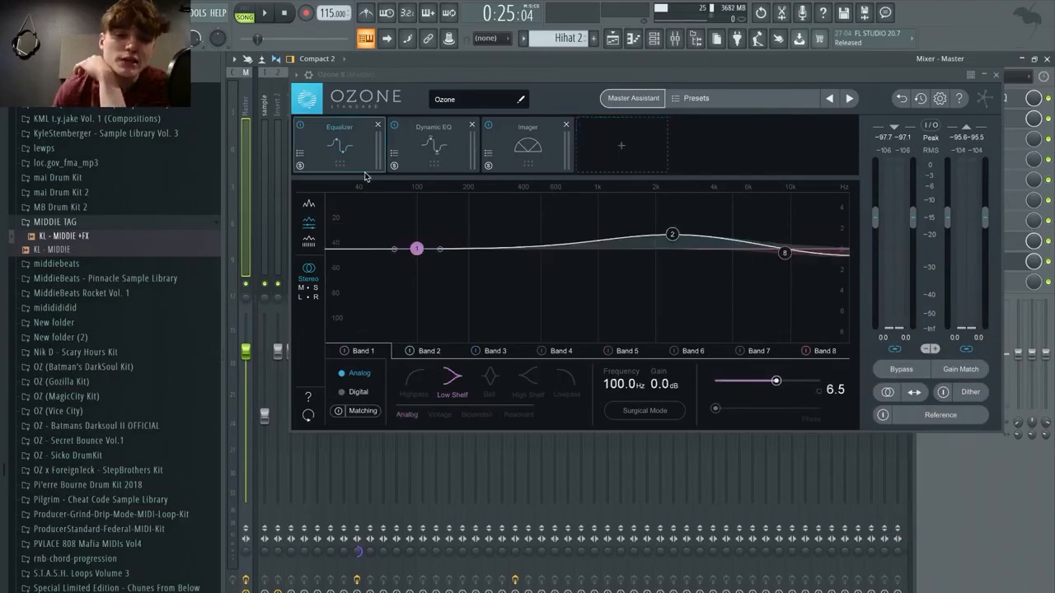
- Close Ozone 8 and move it up one slot on the Master so it sits directly before the TR5 Classic Clipper
click(996, 75)
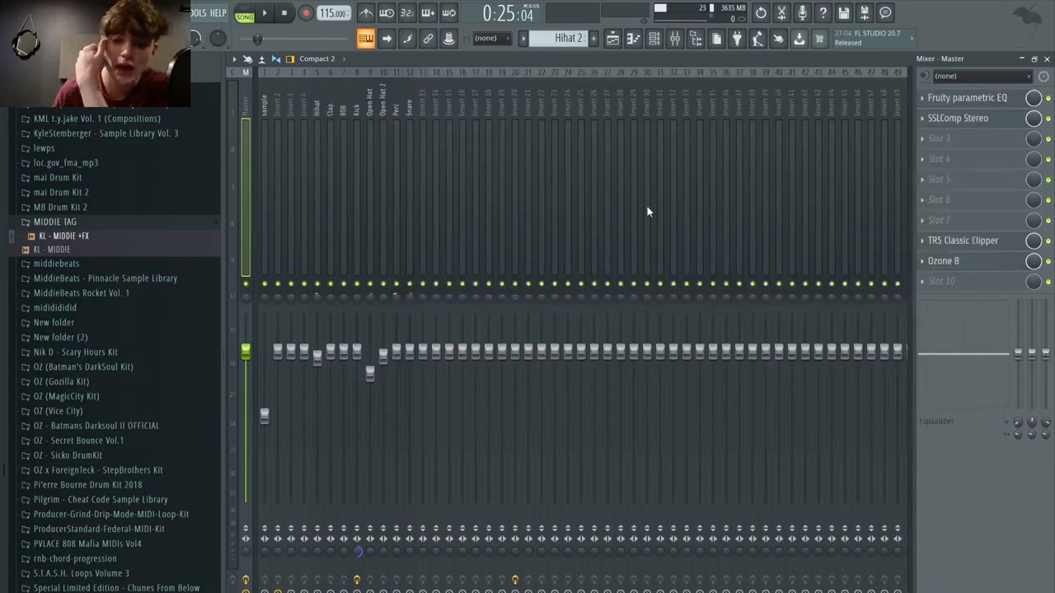
click(993, 259)
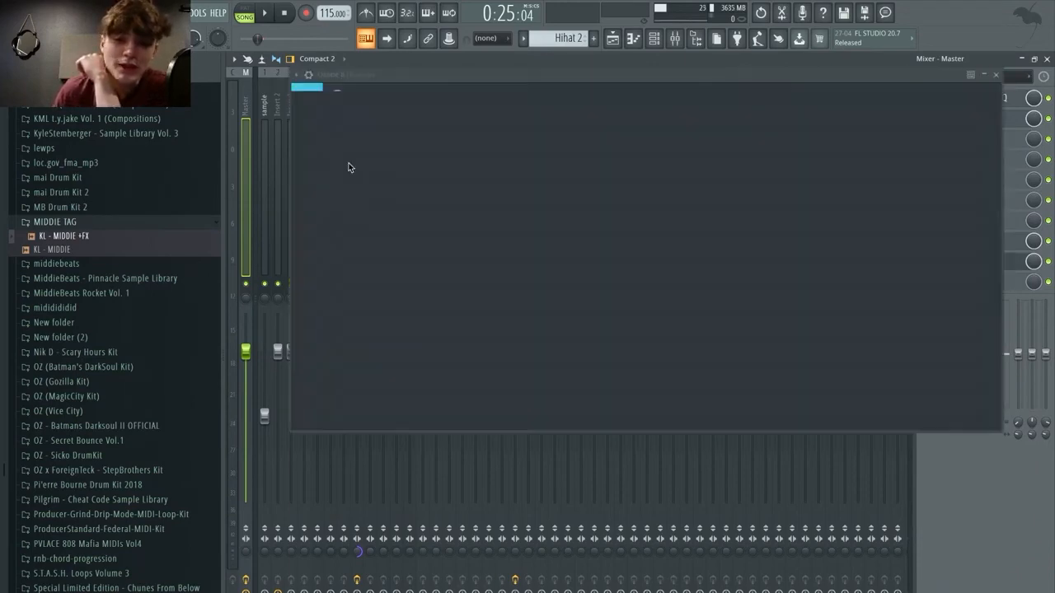
click(996, 75)
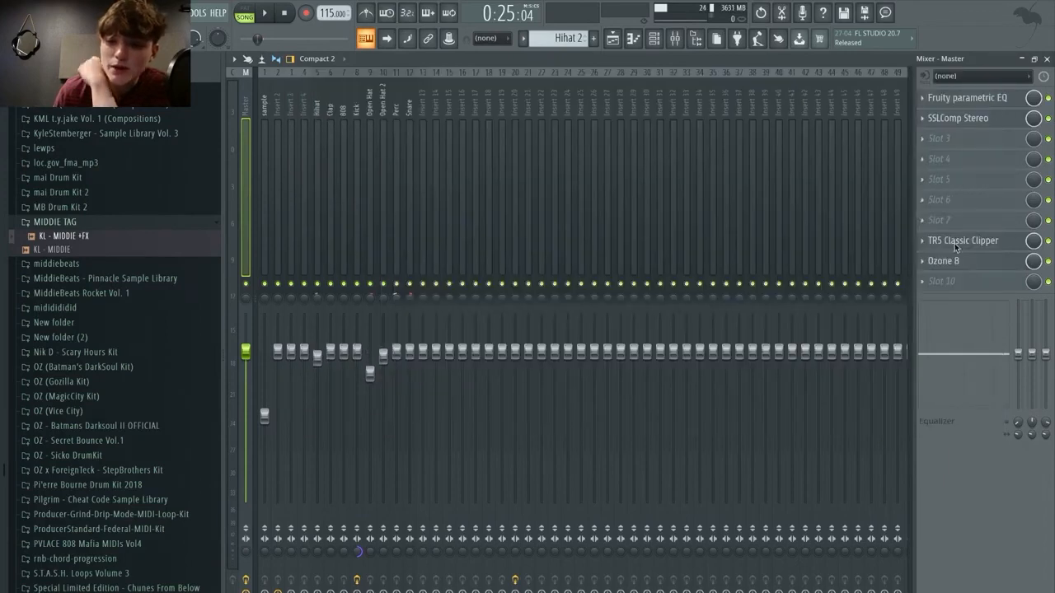
click(927, 261)
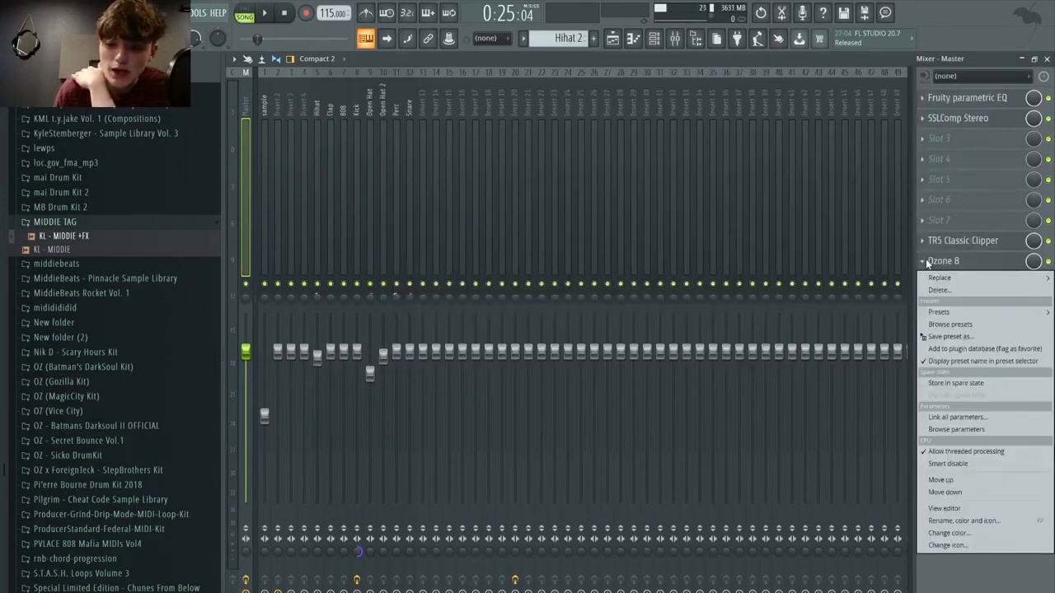
click(942, 480)
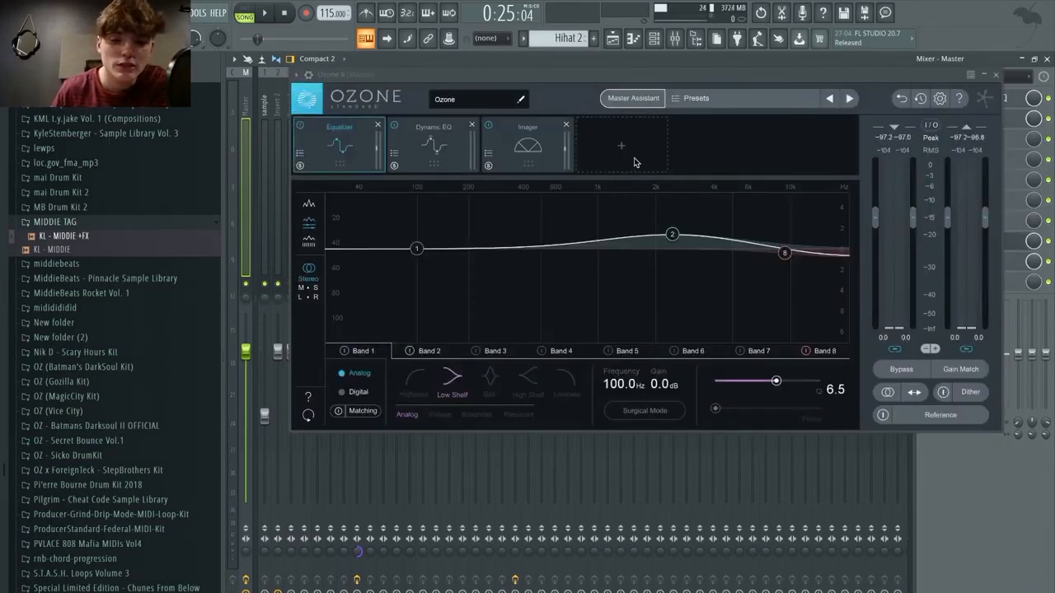
- Try adding a Maximizer module after the Imager in Ozone 8, remove it and close the plugin
click(623, 148)
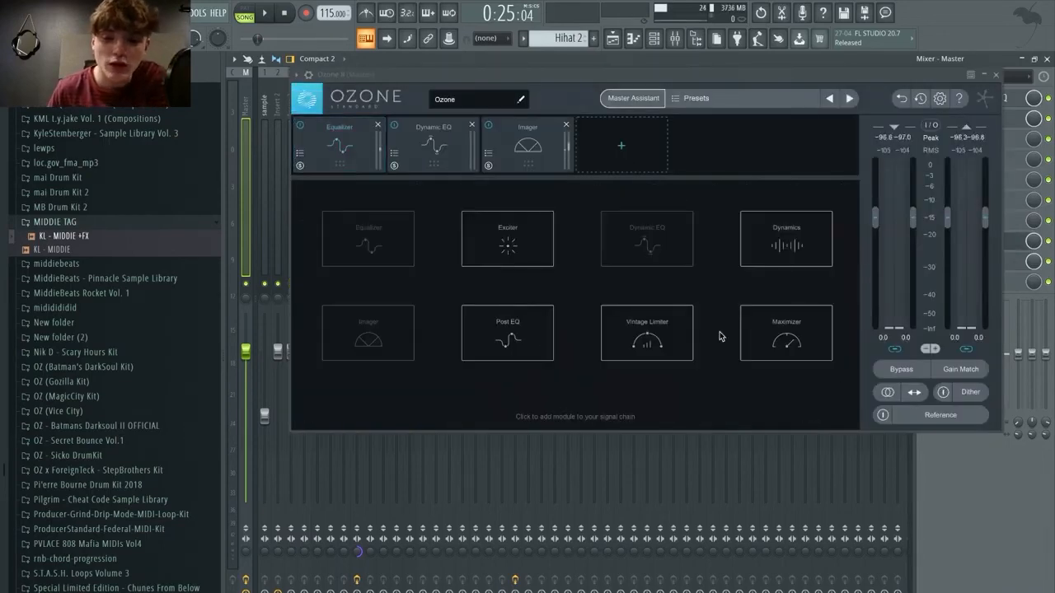
click(775, 327)
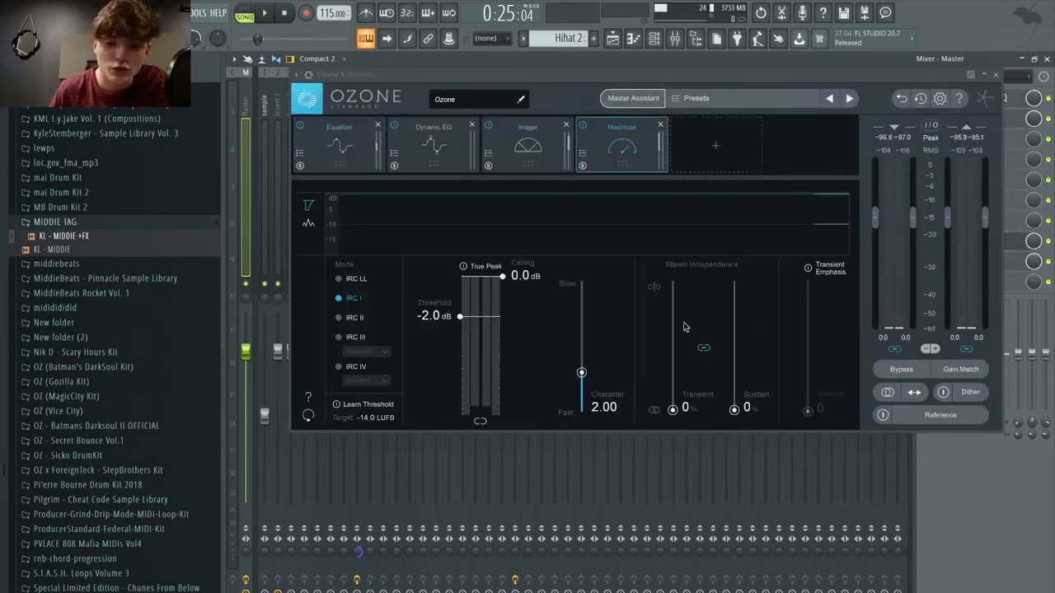
click(661, 125)
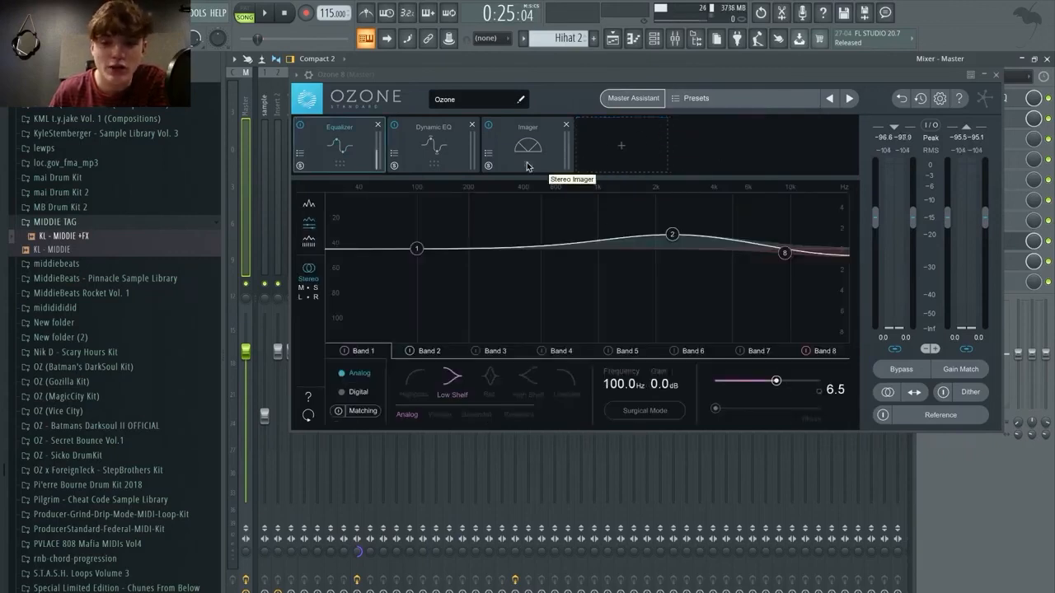
click(995, 75)
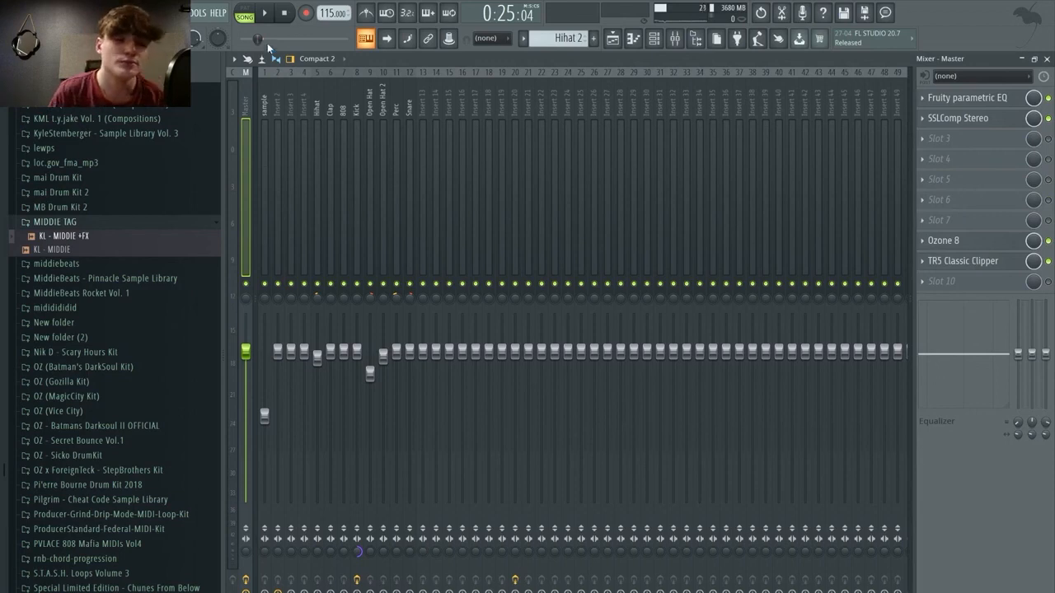
- Play the looped section while toggling Ozone 8 on the Master to compare the sound, and pause playback
click(266, 13)
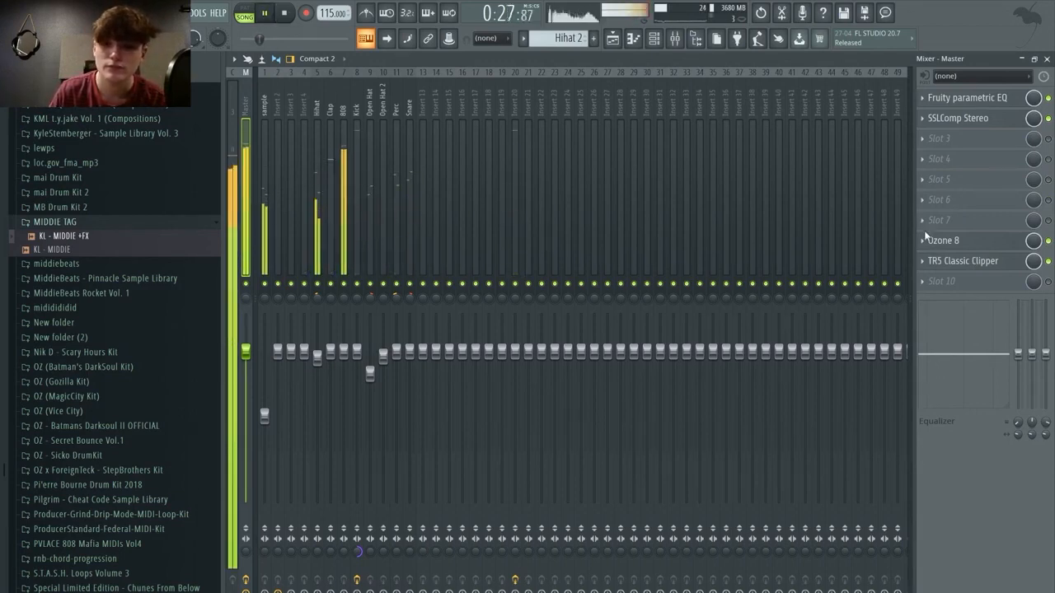
click(1050, 242)
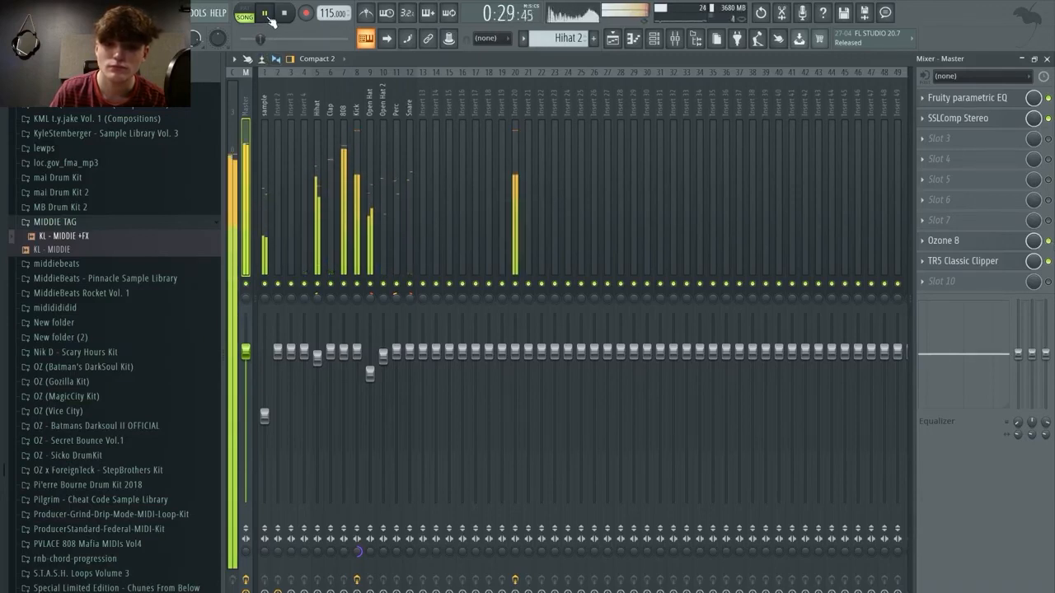
click(267, 14)
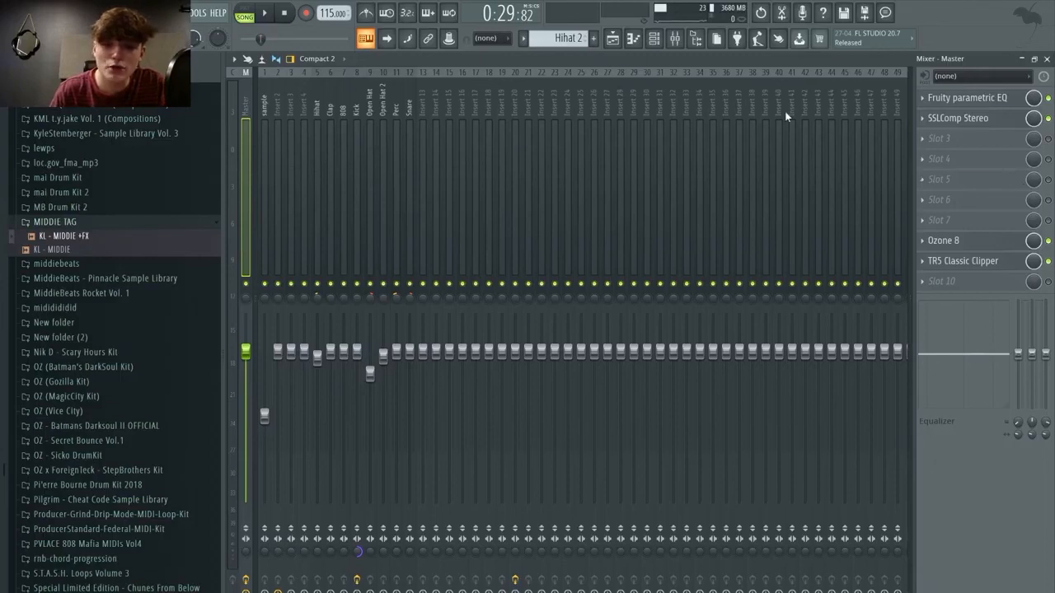
- View the playlist arrangement of the beat and return to the mixer
click(652, 45)
click(654, 46)
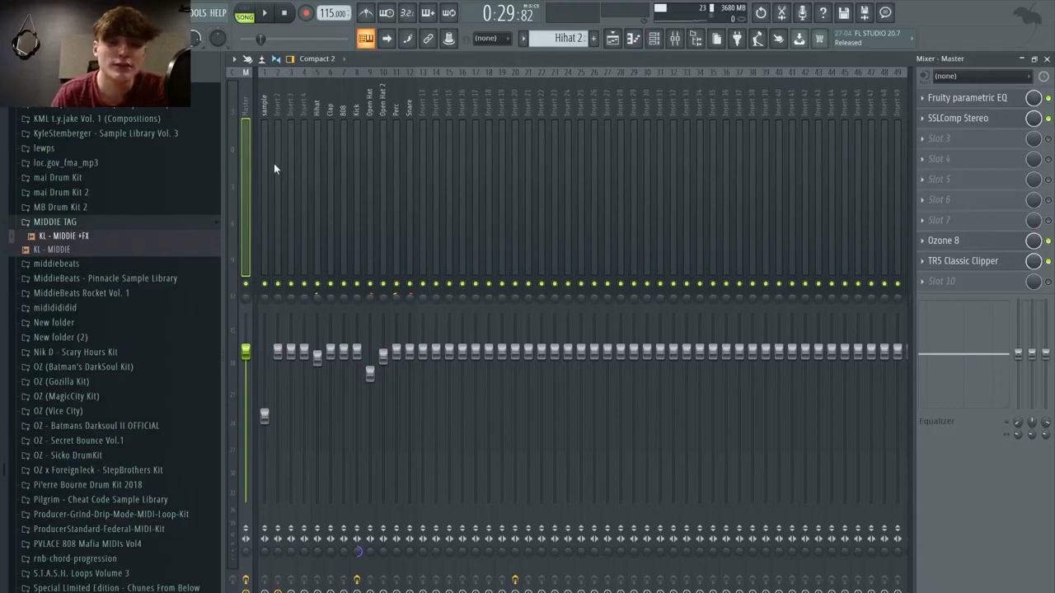
click(622, 40)
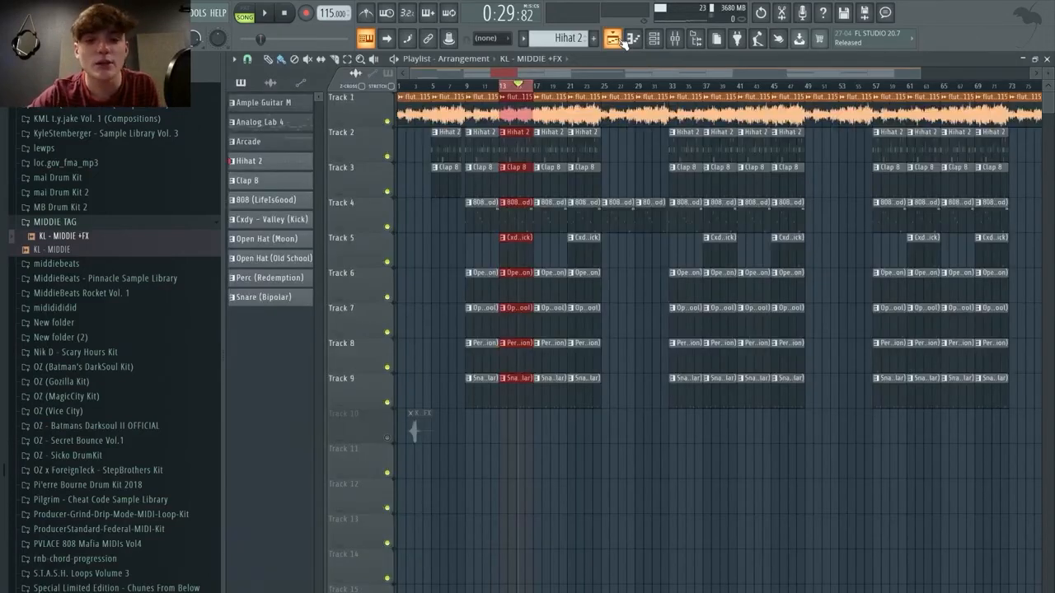
click(622, 40)
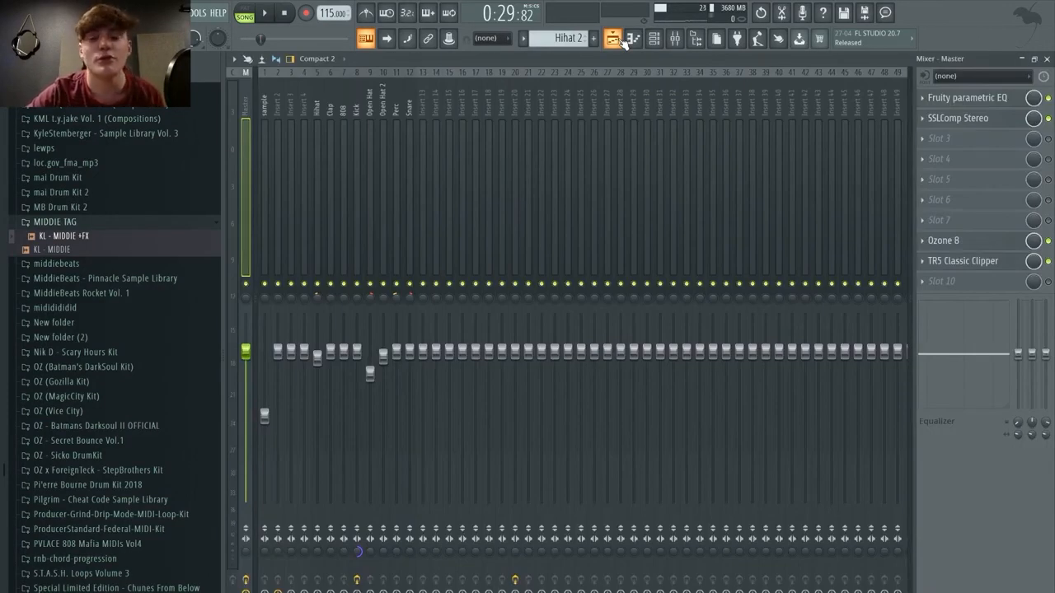